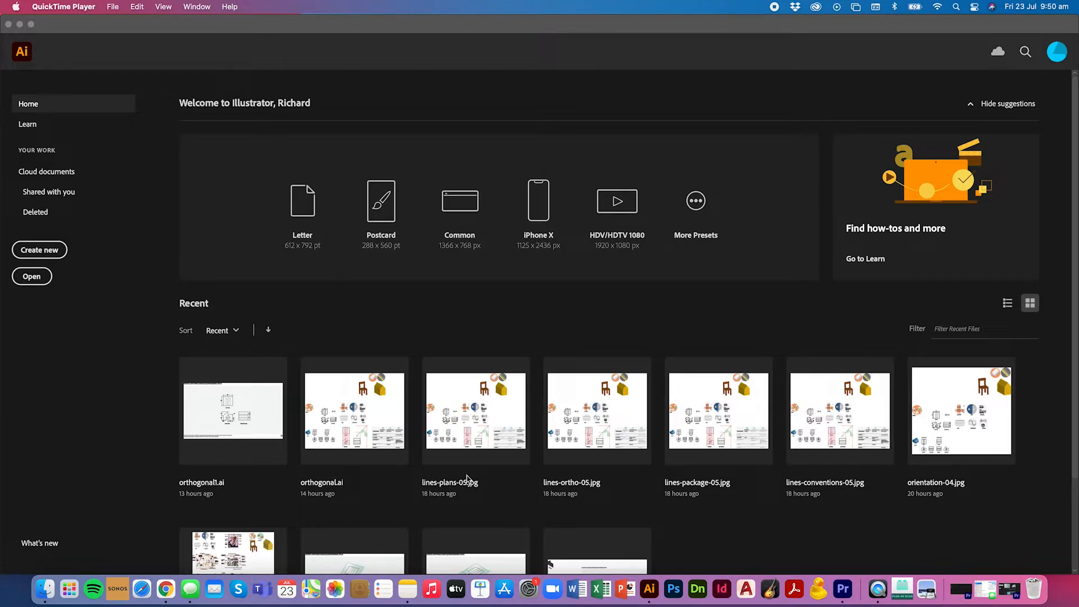
# - Create a new 420 x 297 mm landscape document with CMYK colour mode from the recent Art & Illustration preset
pyautogui.click(46, 253)
pyautogui.click(46, 253)
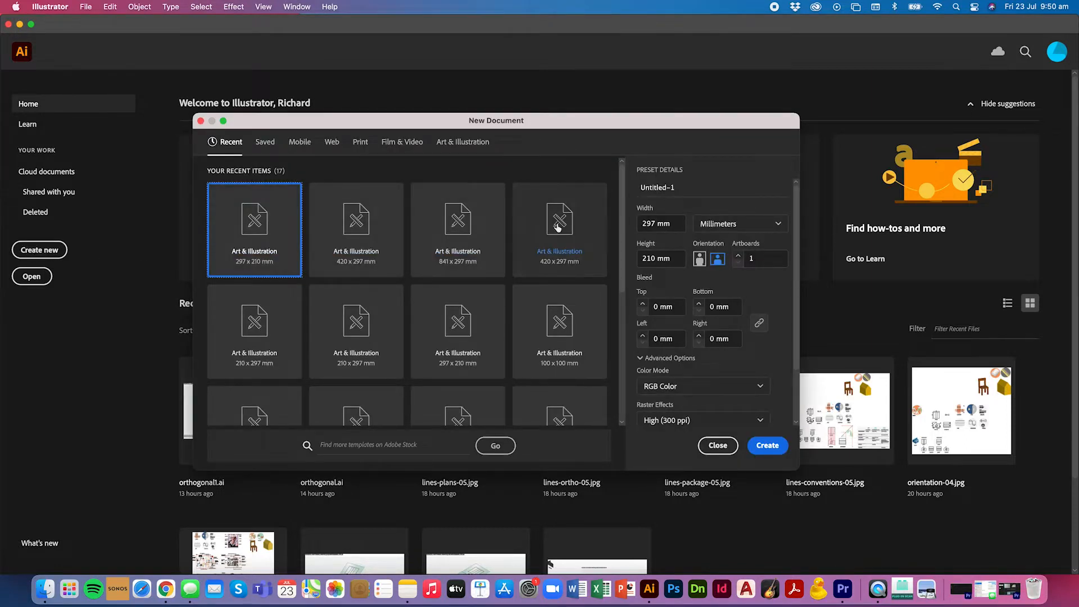
pyautogui.click(558, 228)
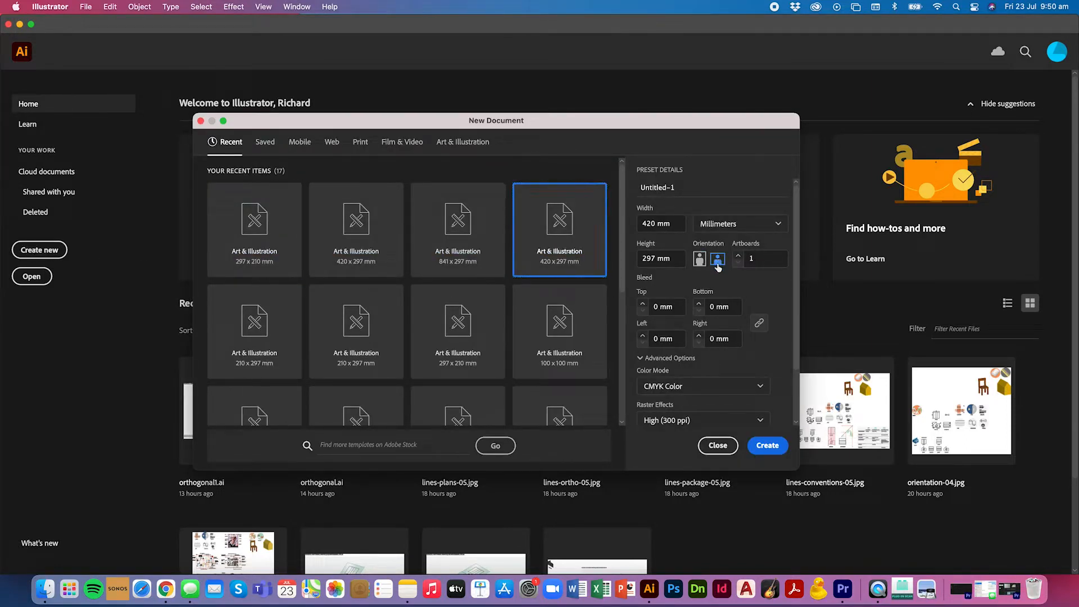
pyautogui.click(765, 448)
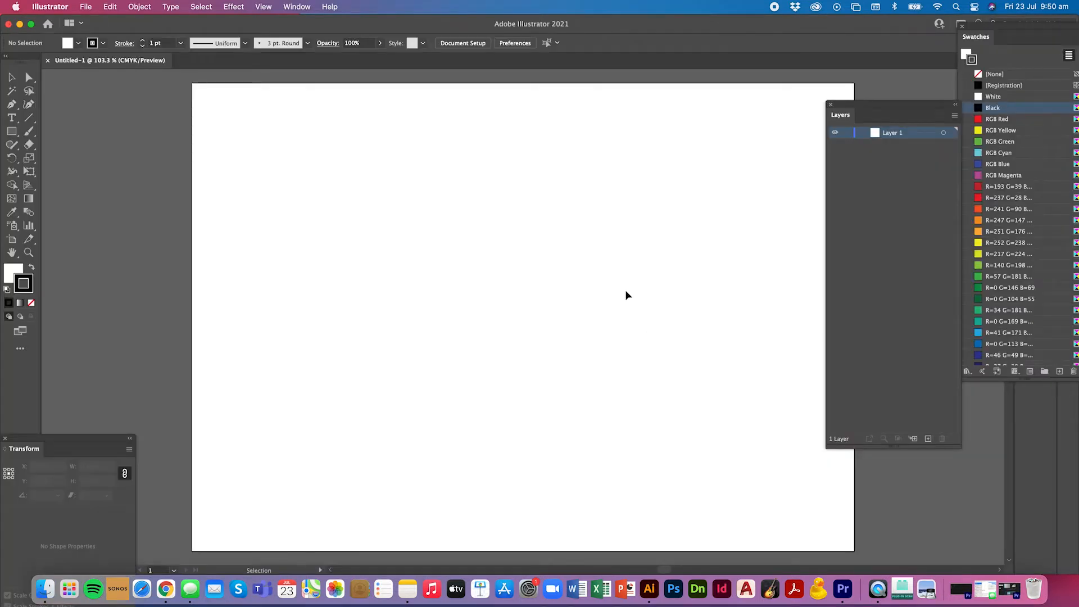
# - Move the floating Swatches and Transform panels beside the artboard and collapse the Layers panel near its upper-right corner
pyautogui.moveTo(996, 28); pyautogui.dragTo(897, 114)
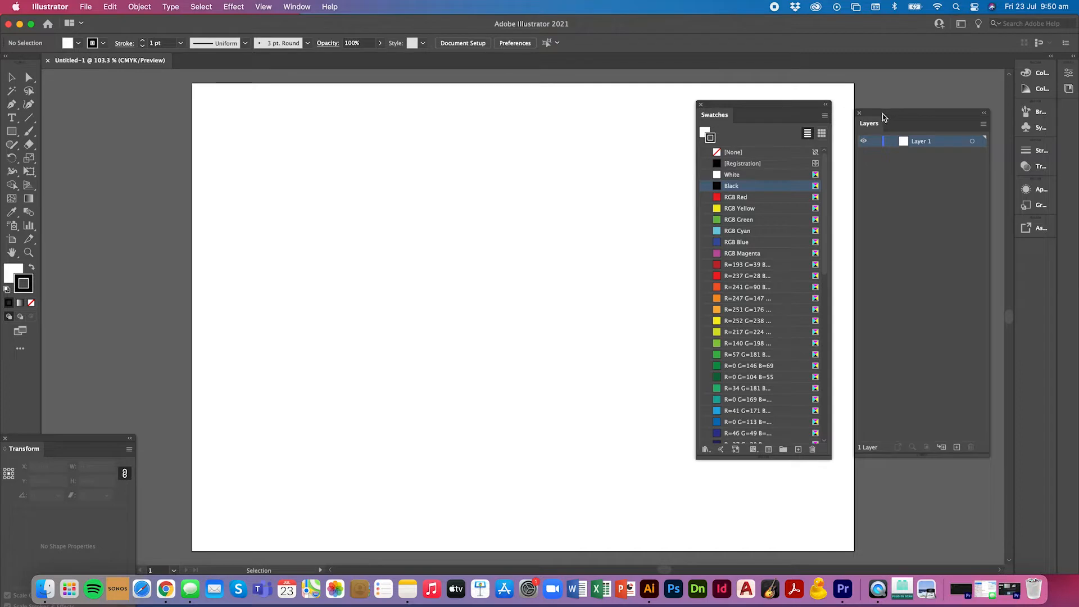
pyautogui.doubleClick(883, 115)
pyautogui.moveTo(883, 118); pyautogui.dragTo(960, 152)
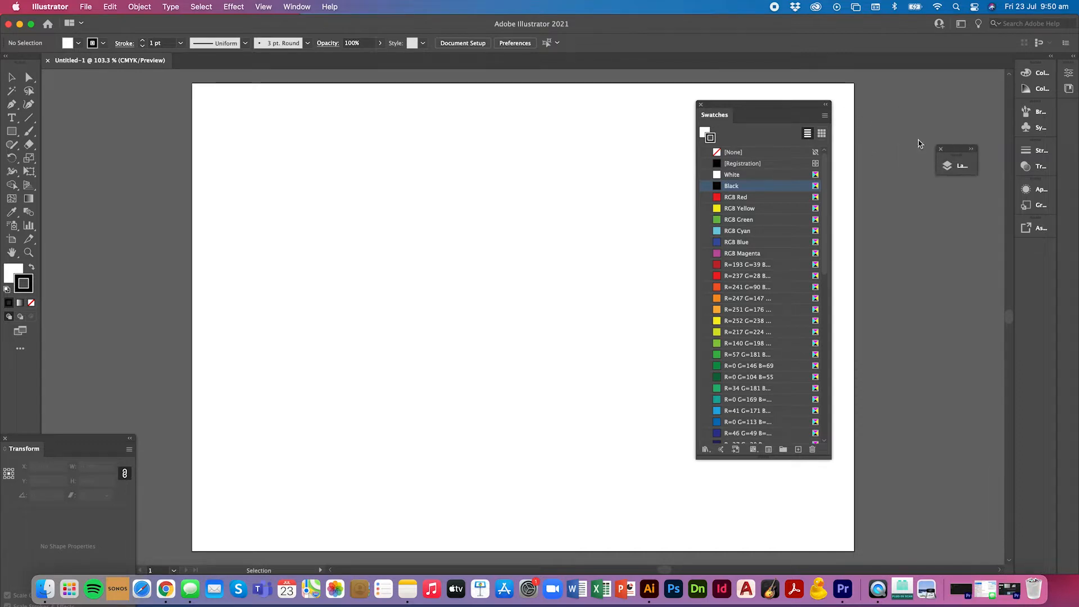
pyautogui.moveTo(779, 108); pyautogui.dragTo(871, 98)
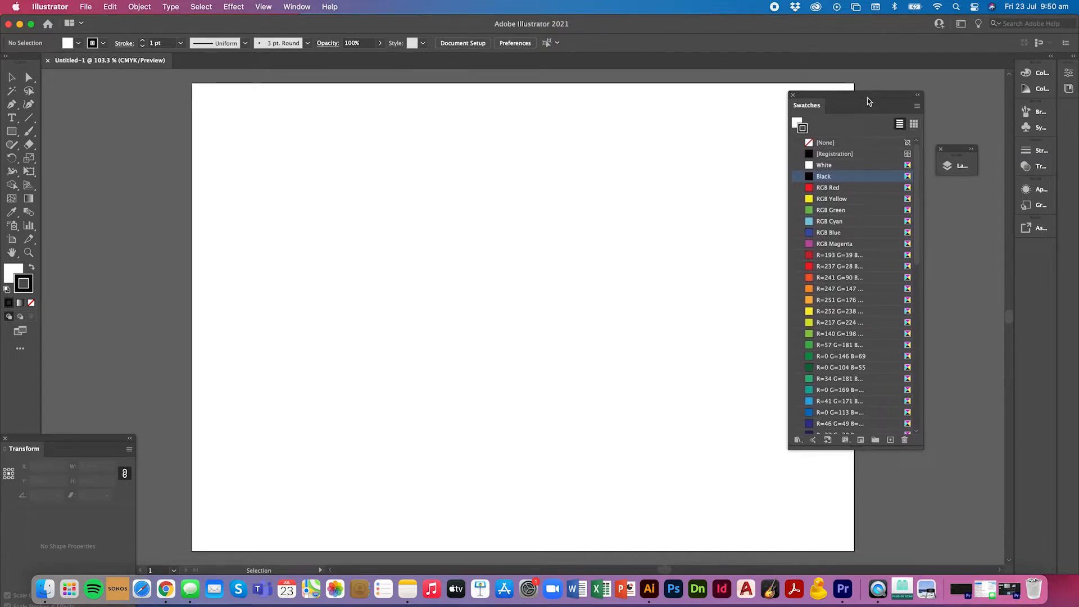
pyautogui.moveTo(69, 443); pyautogui.dragTo(151, 327)
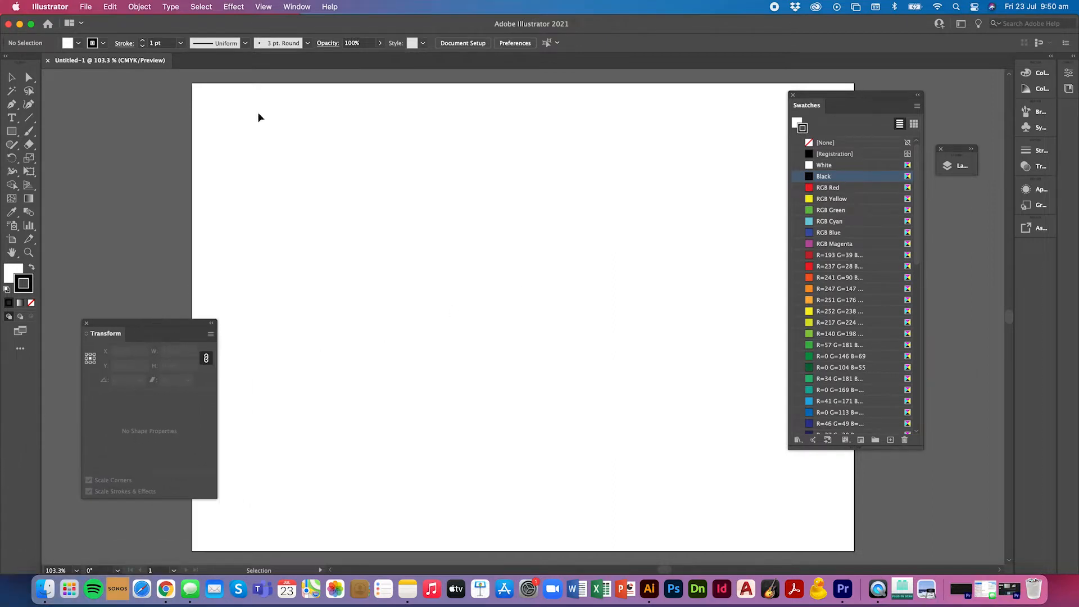
# - Float the Stroke panel, shorten the Swatches panel, and arrange Swatches, Stroke and Transform along the artboard's sides
pyautogui.click(1025, 151)
pyautogui.moveTo(897, 145); pyautogui.dragTo(620, 292)
pyautogui.click(993, 145)
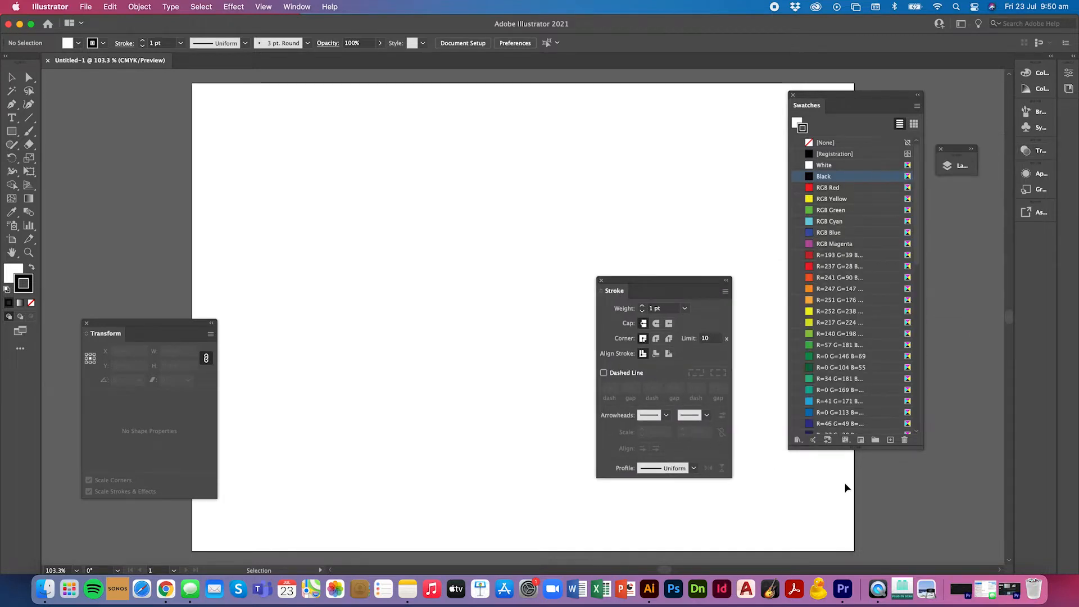
pyautogui.moveTo(858, 448); pyautogui.dragTo(875, 272)
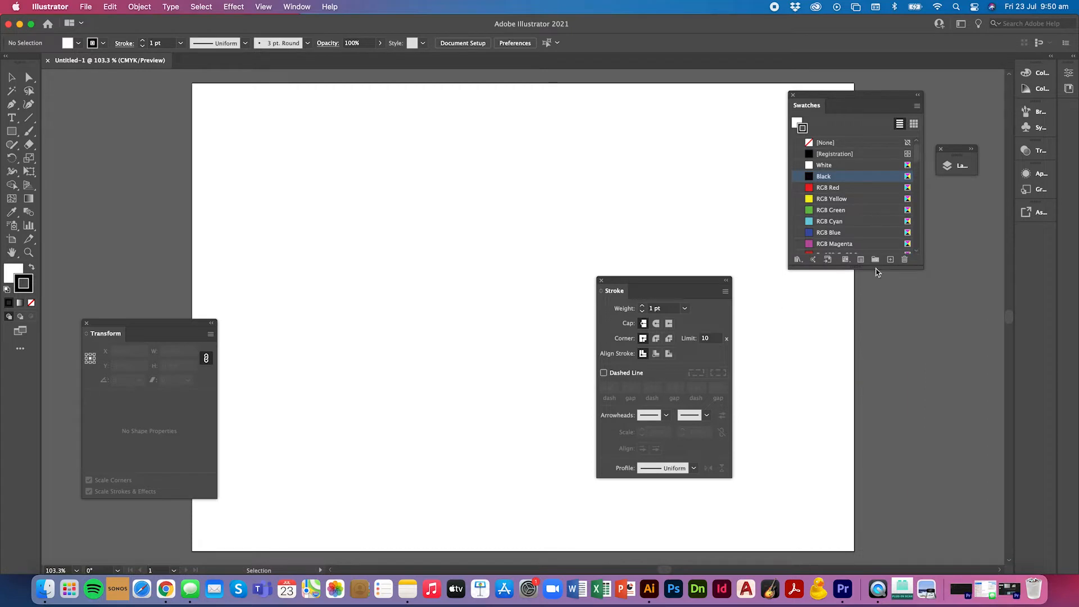
pyautogui.moveTo(858, 93); pyautogui.dragTo(884, 75)
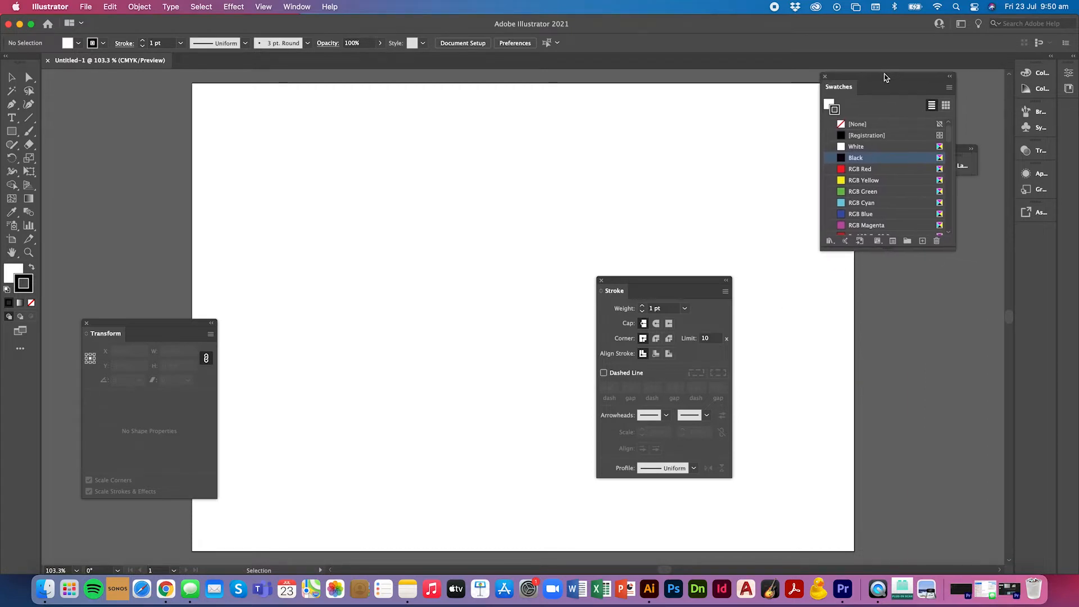
pyautogui.moveTo(667, 282); pyautogui.dragTo(892, 276)
pyautogui.moveTo(186, 324); pyautogui.dragTo(159, 322)
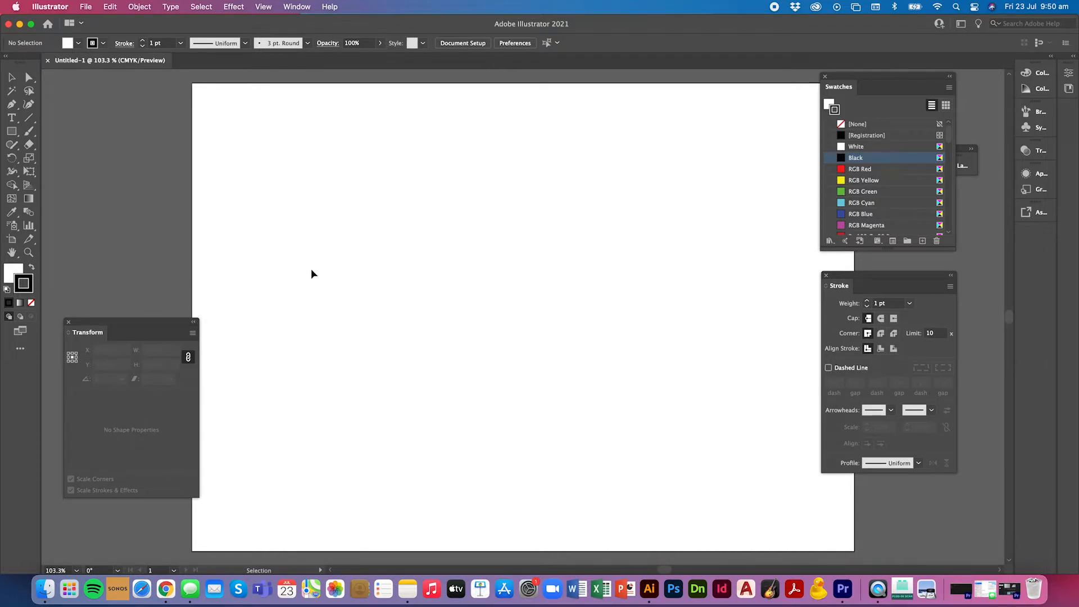
# - Draw a 60 x 60 mm square in the upper part of the artboard
pyautogui.click(11, 133)
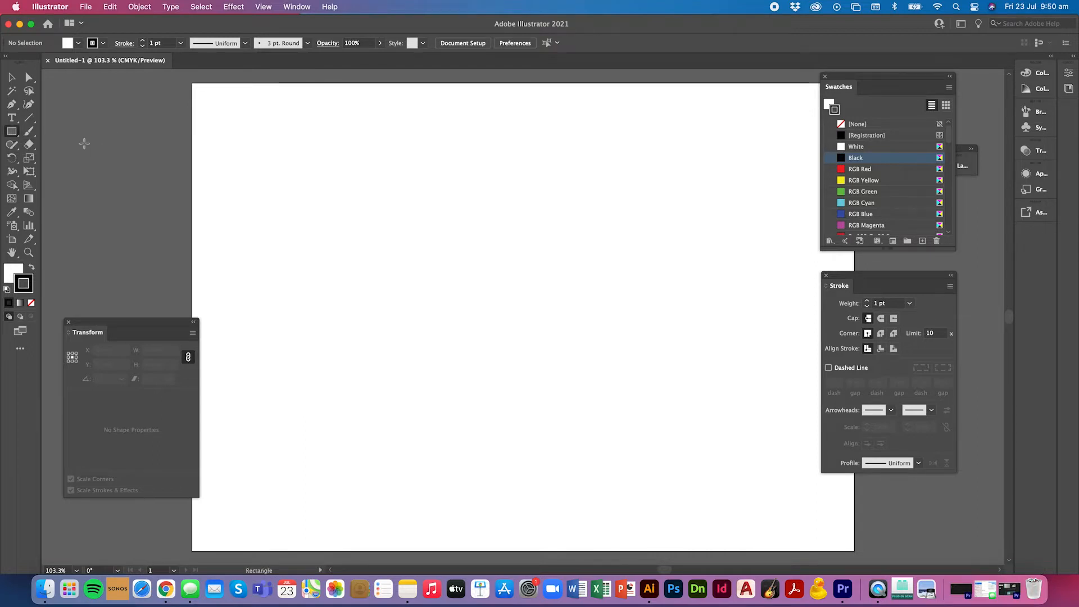
pyautogui.click(392, 182)
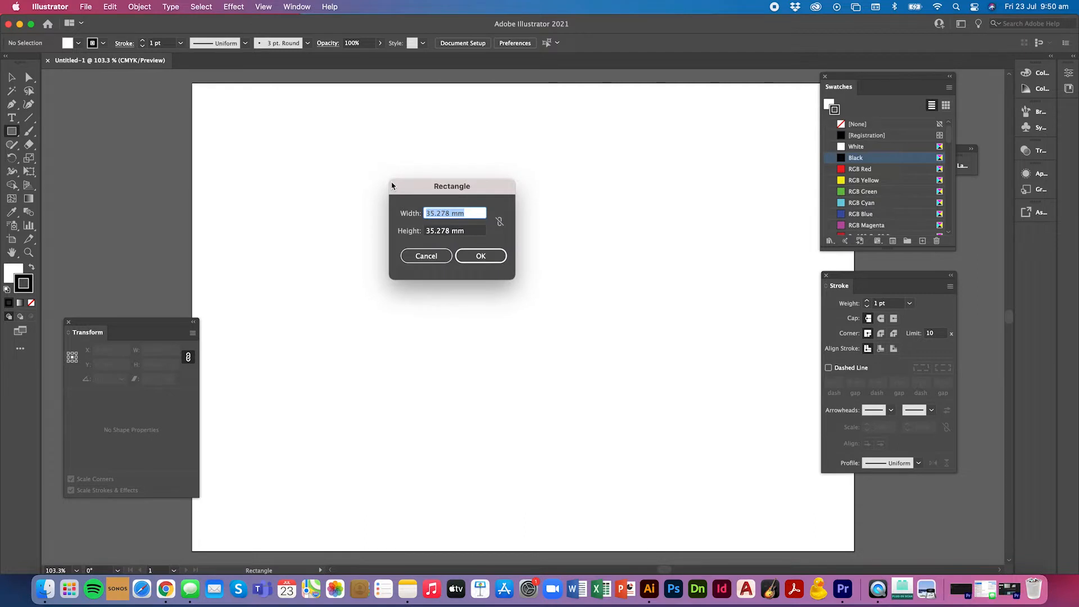
pyautogui.write('60')
pyautogui.press('Tab')
pyautogui.write('6')
pyautogui.press('Return')
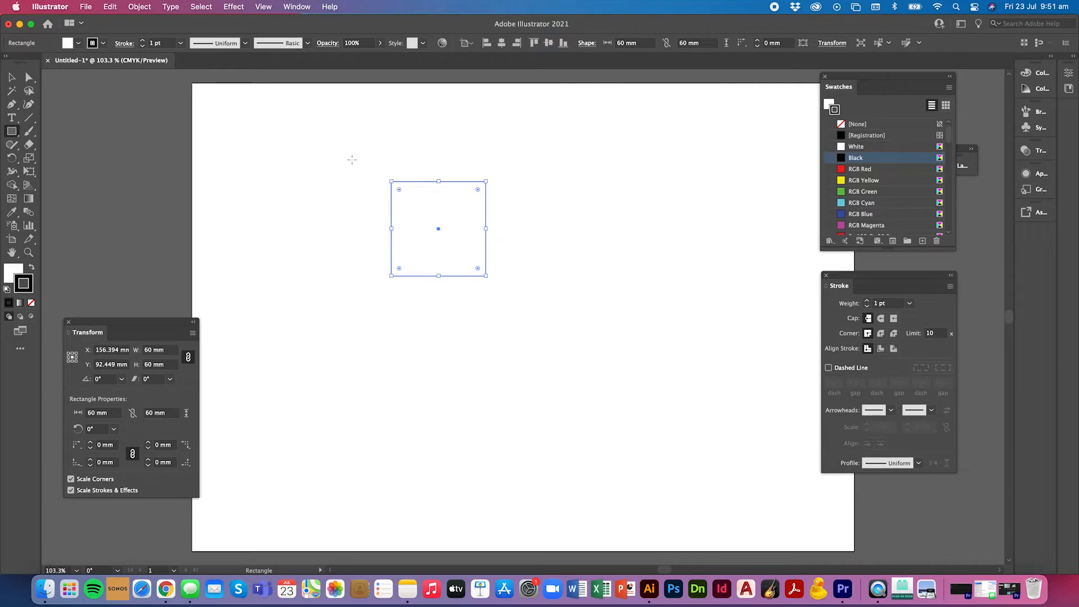
# - Set the square's stroke weight to 0.25 pt and move it slightly up and to the left
pyautogui.click(12, 77)
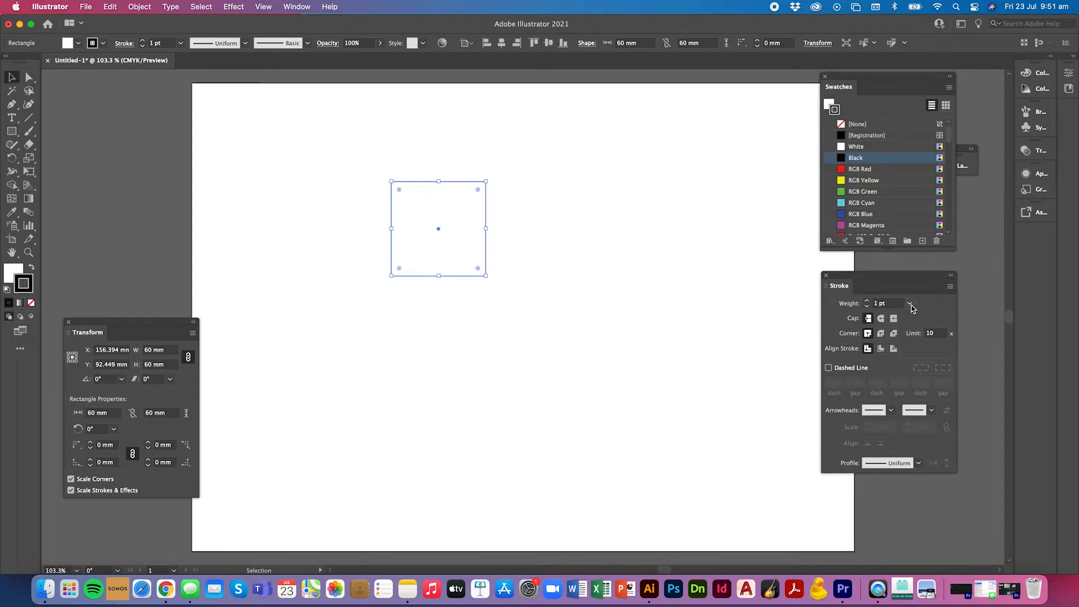
pyautogui.click(909, 304)
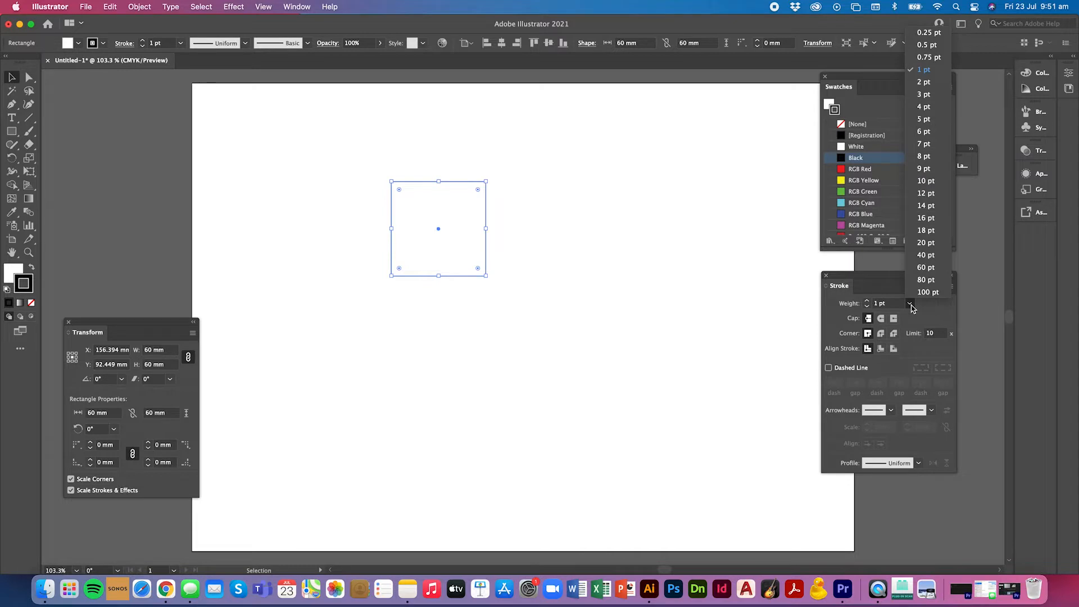
pyautogui.click(927, 34)
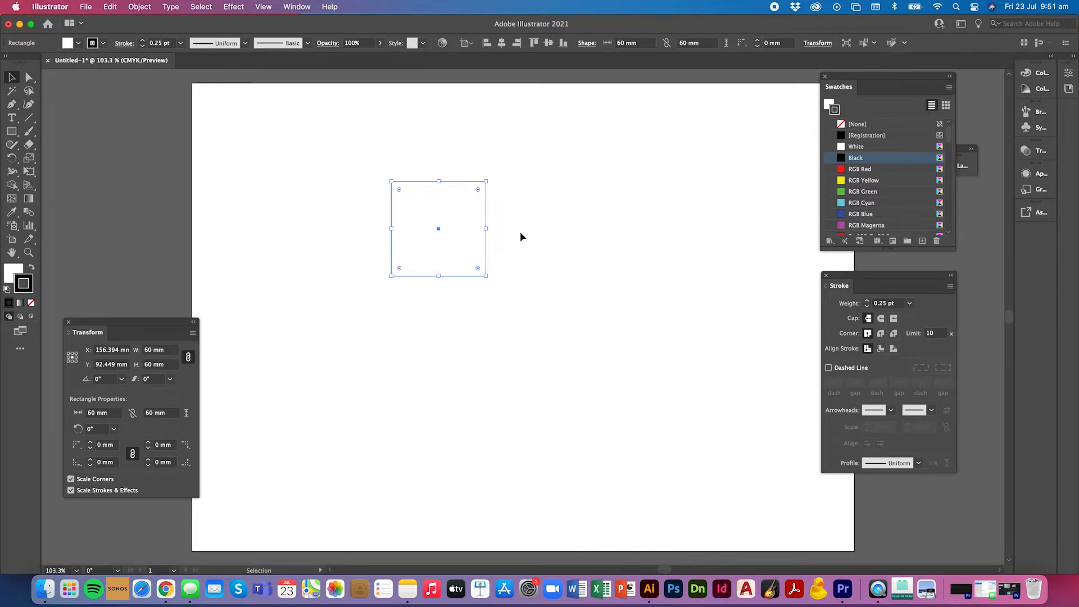
pyautogui.click(496, 229)
pyautogui.moveTo(487, 229); pyautogui.dragTo(460, 195)
pyautogui.click(530, 217)
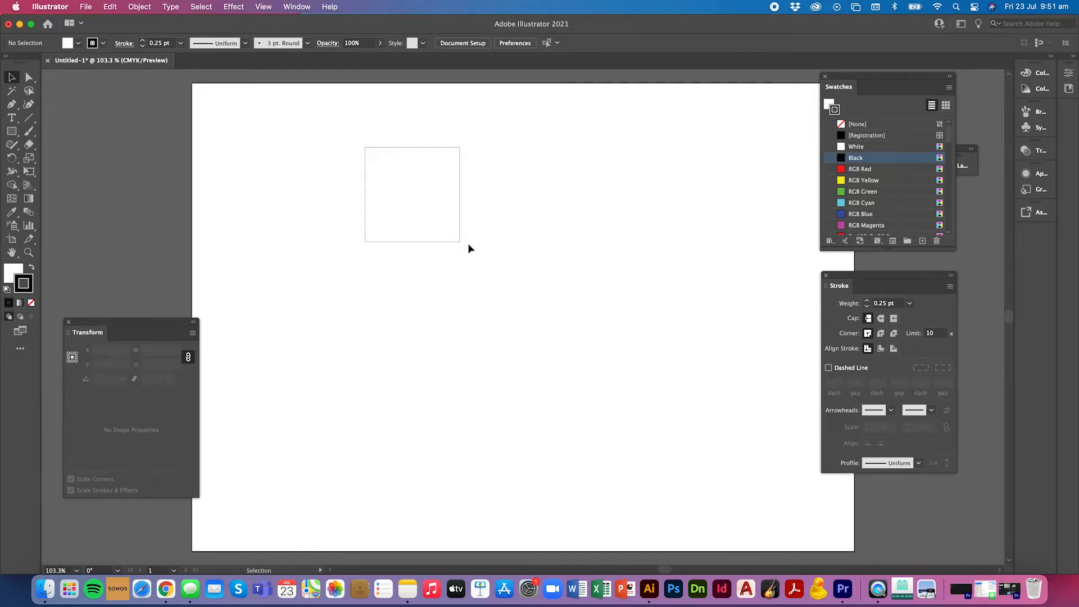
# - Show the rulers, add vertical and horizontal guides at about 50 mm, and snap the square's upper-left corner to their intersection
pyautogui.click(451, 242)
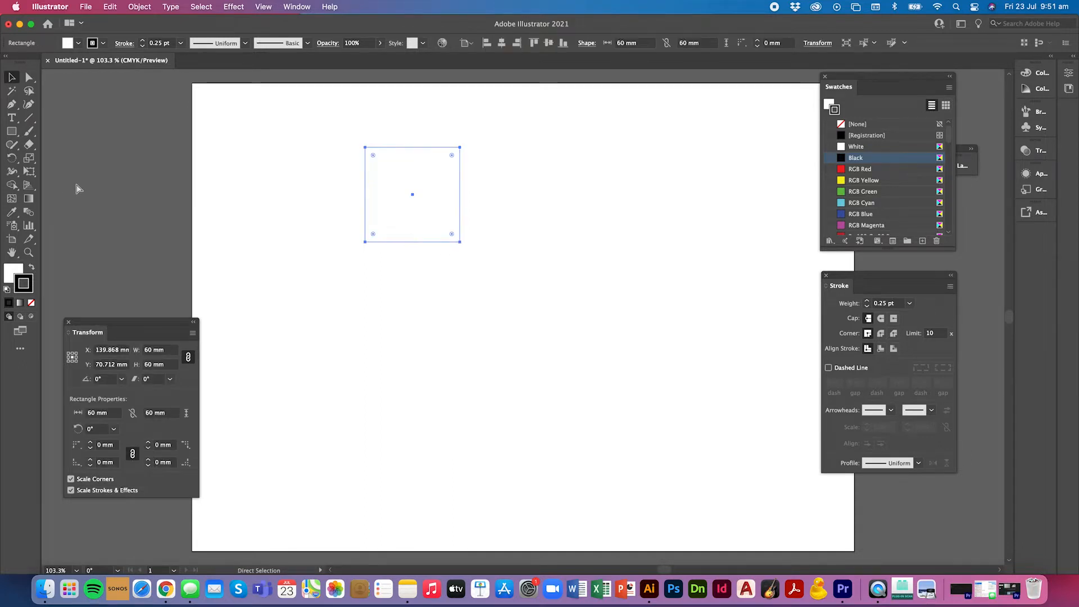
pyautogui.press('super+r')
pyautogui.moveTo(45, 198); pyautogui.dragTo(270, 139)
pyautogui.moveTo(295, 79); pyautogui.dragTo(264, 162)
pyautogui.moveTo(364, 172); pyautogui.dragTo(272, 187)
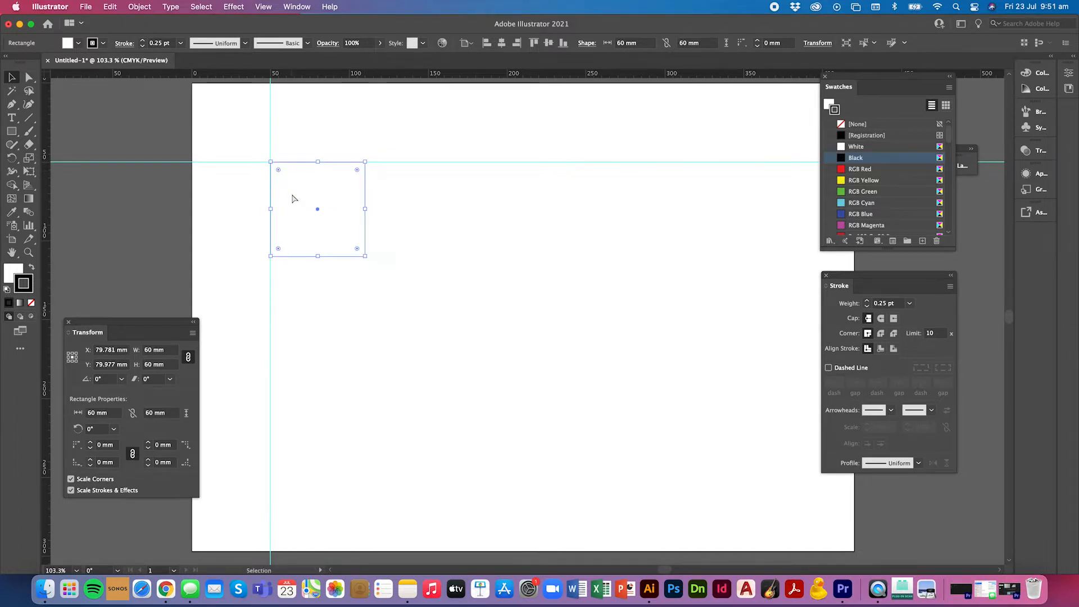
# - Add a vertical guide through the centre of the 60 mm square
pyautogui.press('super+equal')
pyautogui.press('super+equal')
pyautogui.press('super+equal')
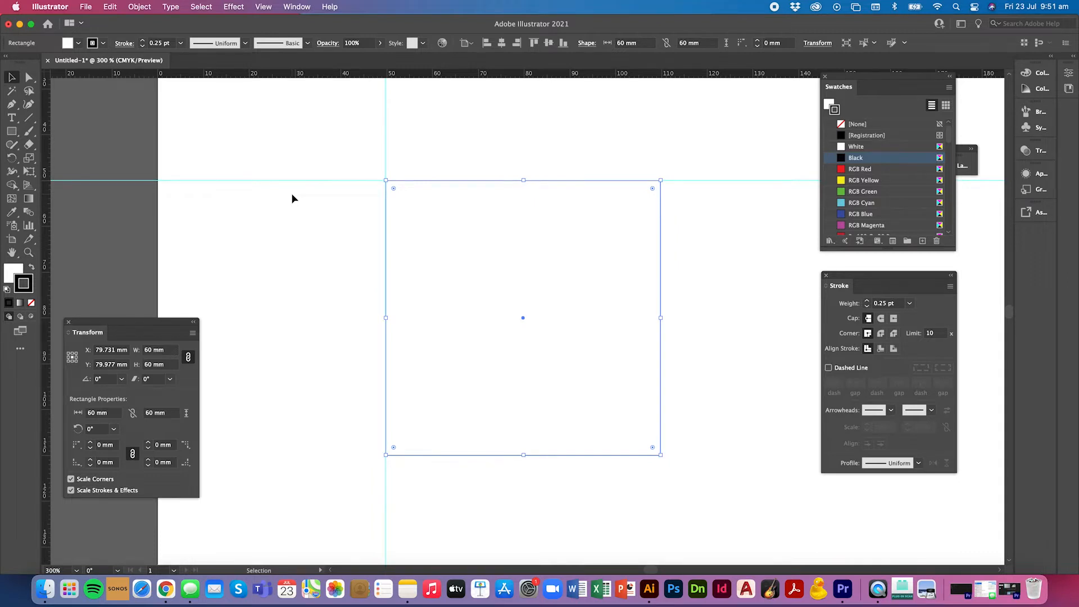
pyautogui.click(306, 213)
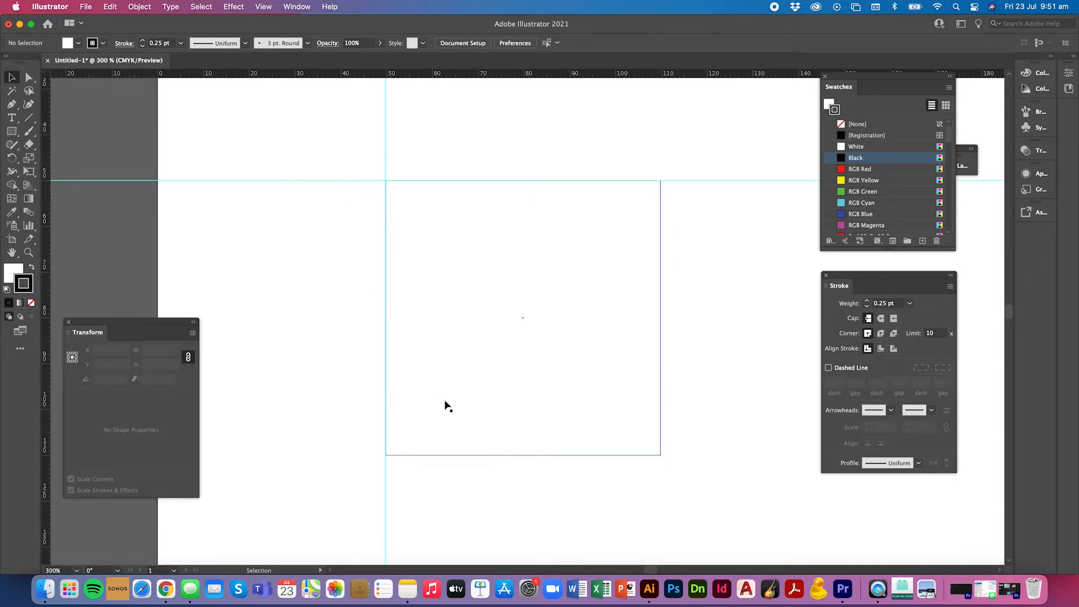
pyautogui.moveTo(431, 455)
pyautogui.mouseDown()
pyautogui.moveTo(429, 436)
pyautogui.moveTo(431, 463)
pyautogui.moveTo(429, 454)
pyautogui.mouseUp()
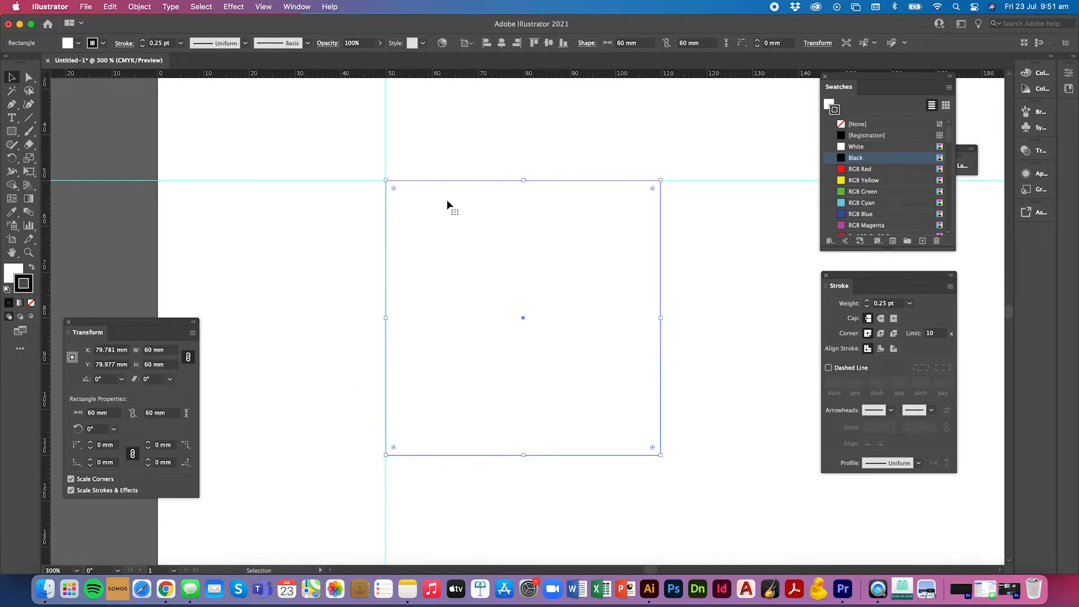
pyautogui.moveTo(50, 181); pyautogui.dragTo(523, 319)
# - Draw a 60 mm vertical line along the centre guide from the square's upper edge to its lower edge
pyautogui.click(28, 117)
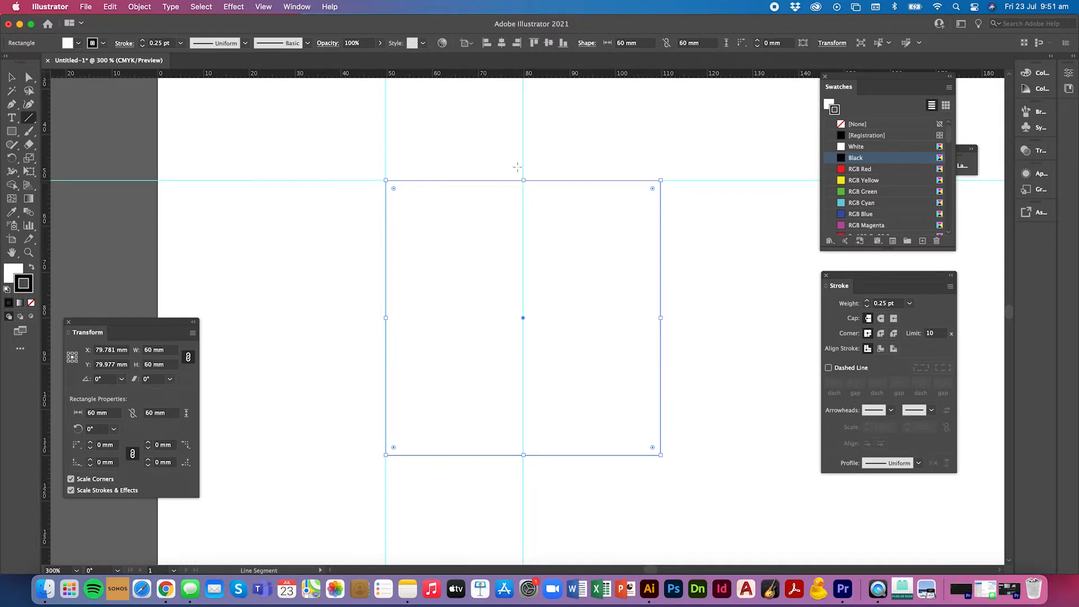
pyautogui.click(11, 77)
pyautogui.click(199, 152)
pyautogui.click(29, 117)
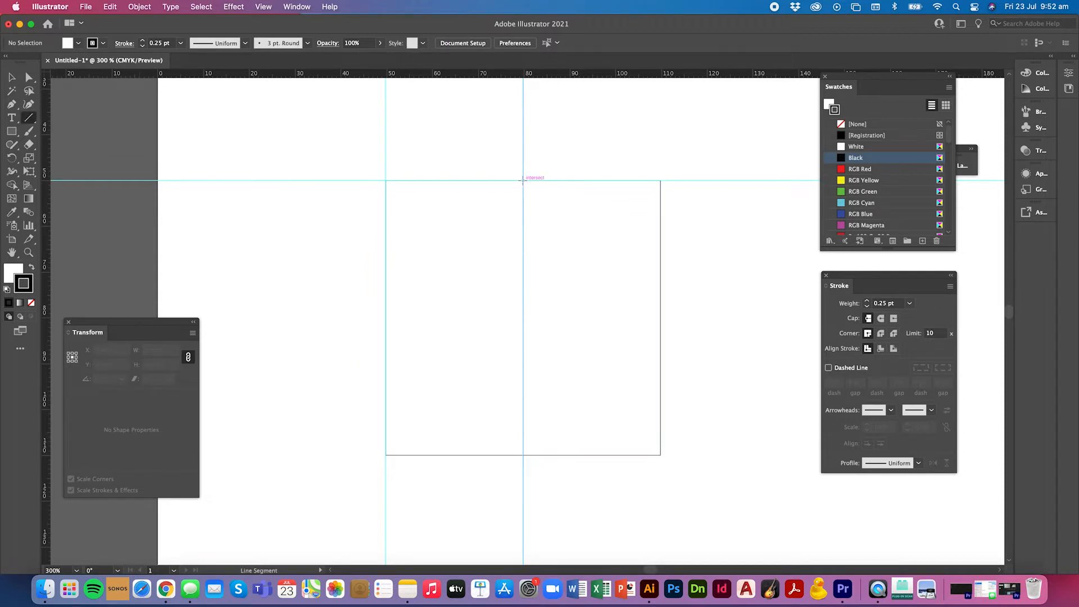
pyautogui.moveTo(523, 180); pyautogui.dragTo(532, 456)
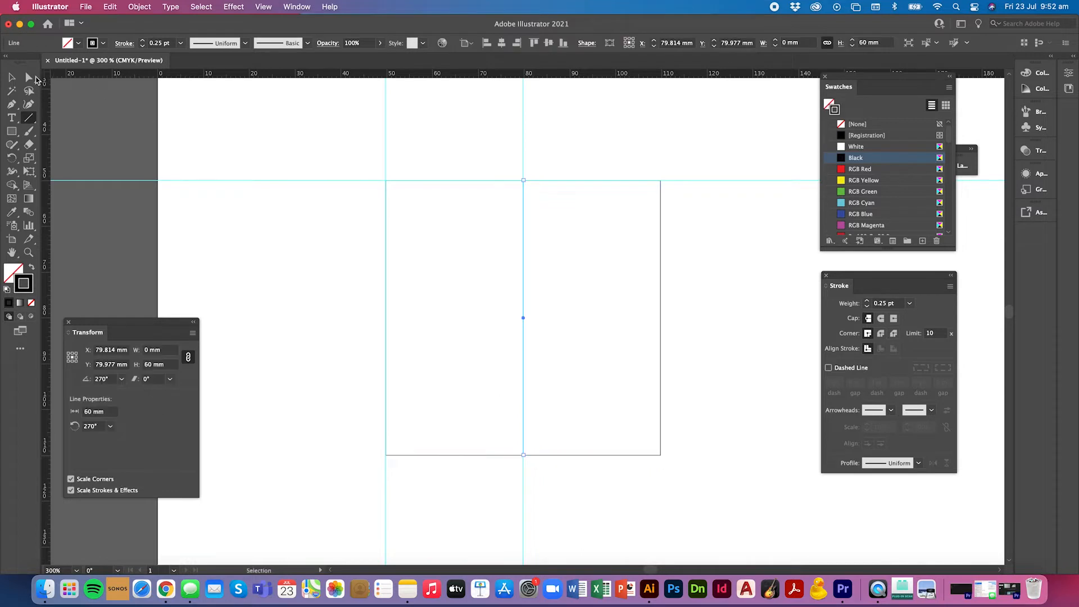
pyautogui.click(12, 79)
pyautogui.click(273, 126)
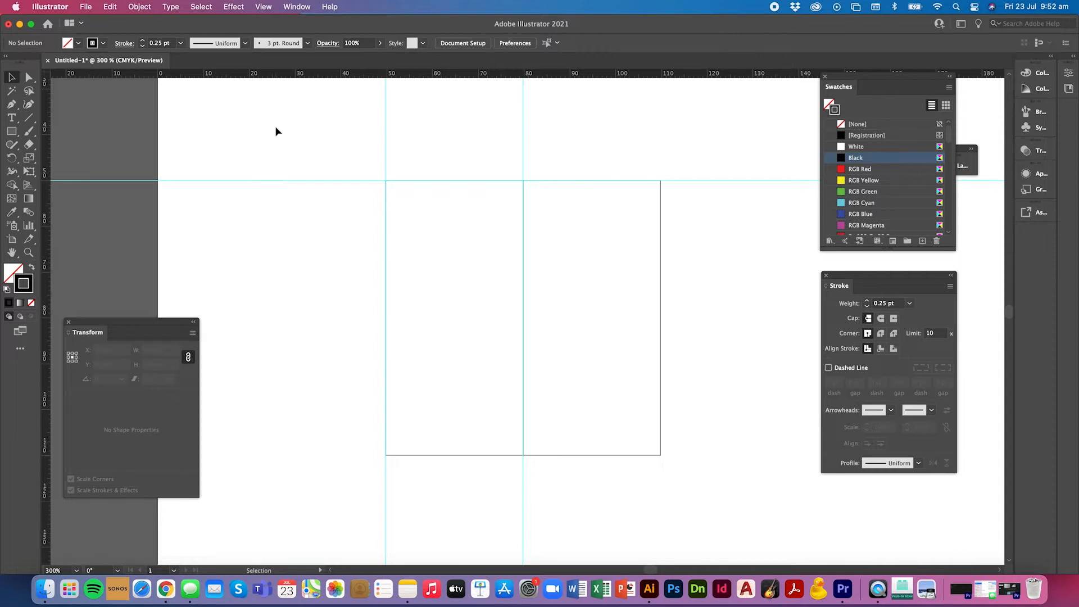
# - Hide the guides to leave only the divided square visible
pyautogui.press('a')
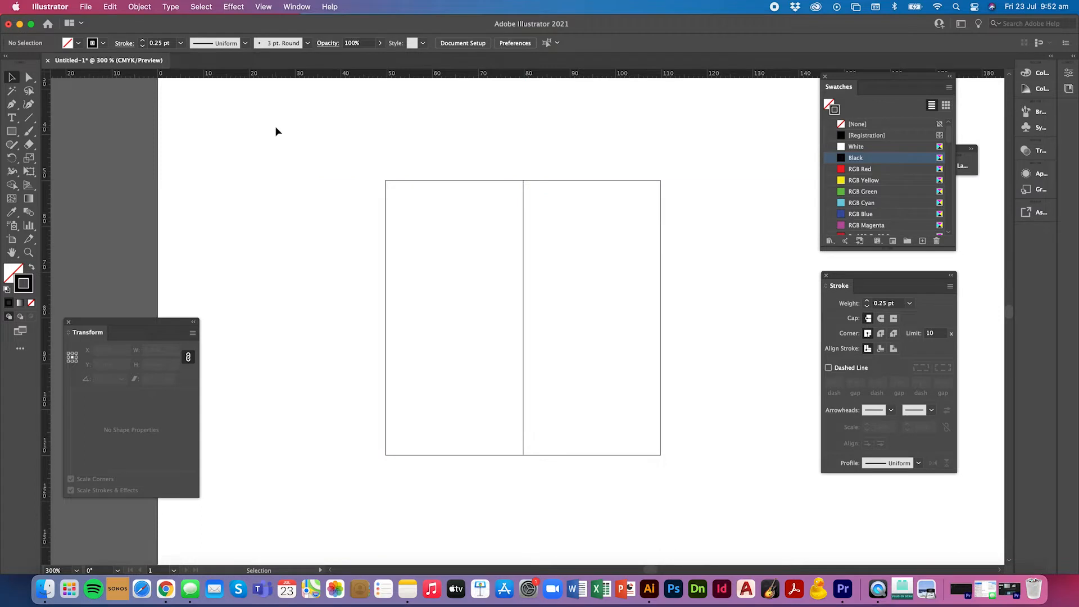
pyautogui.press('v')
pyautogui.press('super+semicolon')
# - Draw a 20 x 20 mm square to the left of the divided 60 mm square
pyautogui.press('super+minus')
pyautogui.press('super+minus')
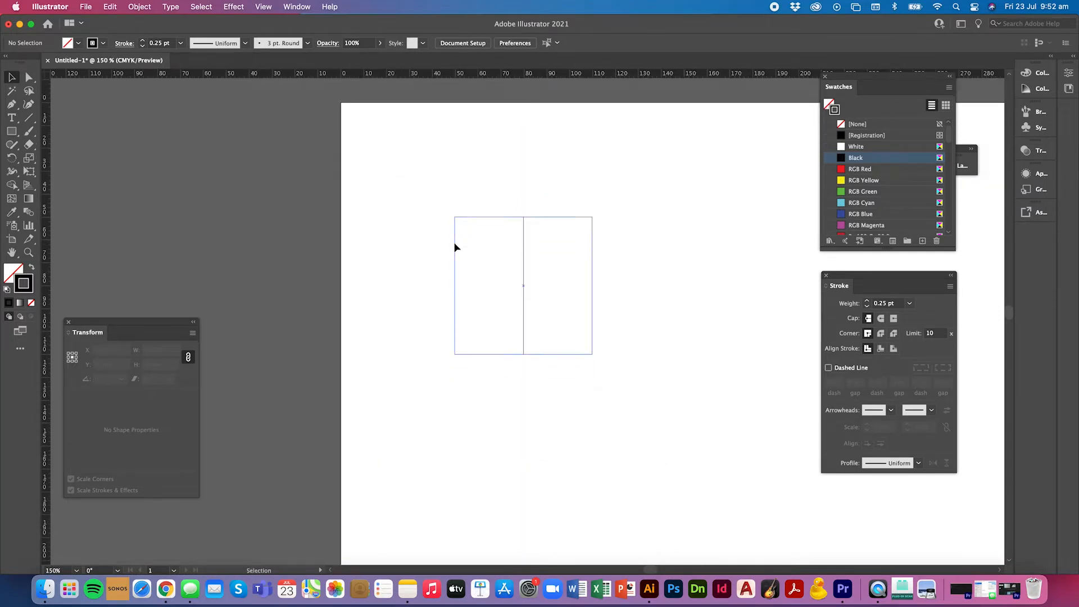
pyautogui.scroll(-5, 455, 248)
pyautogui.hscroll(2, 456, 248)
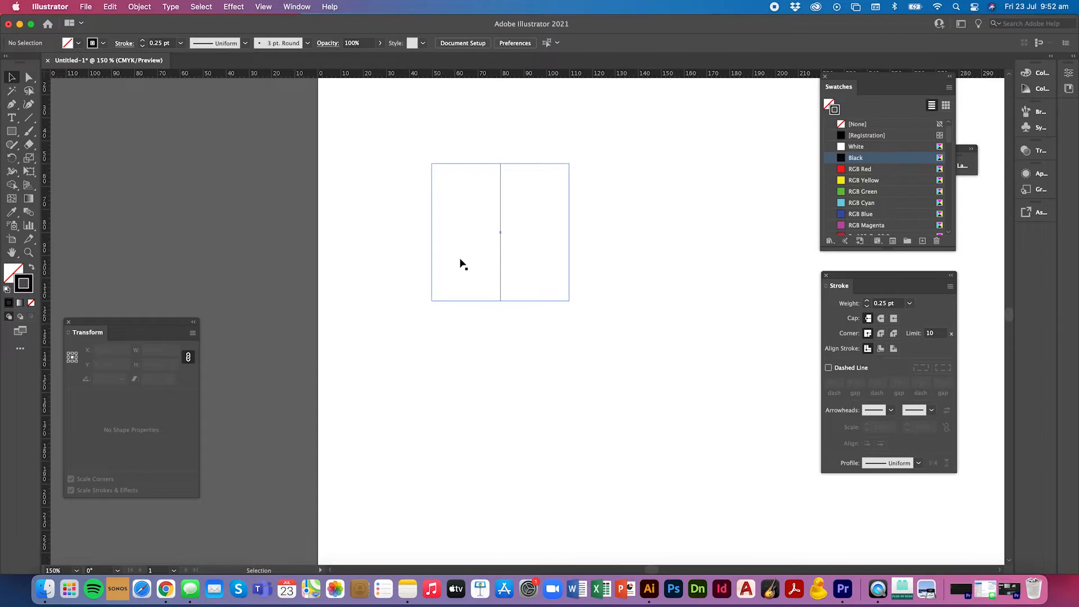
pyautogui.click(12, 133)
pyautogui.click(373, 248)
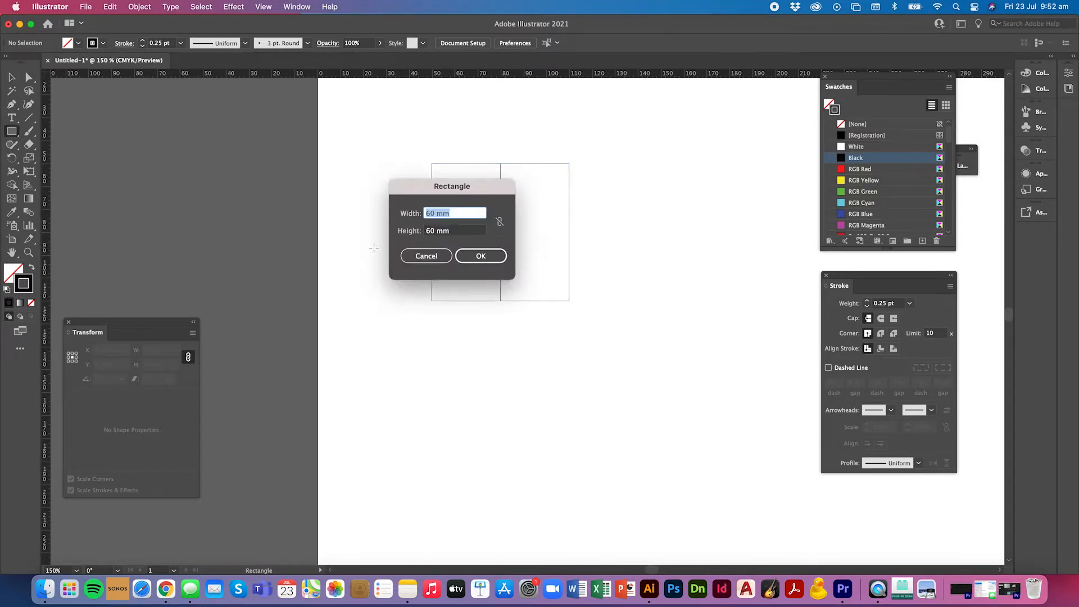
pyautogui.write('20')
pyautogui.press('Tab')
pyautogui.write('2')
pyautogui.press('Return')
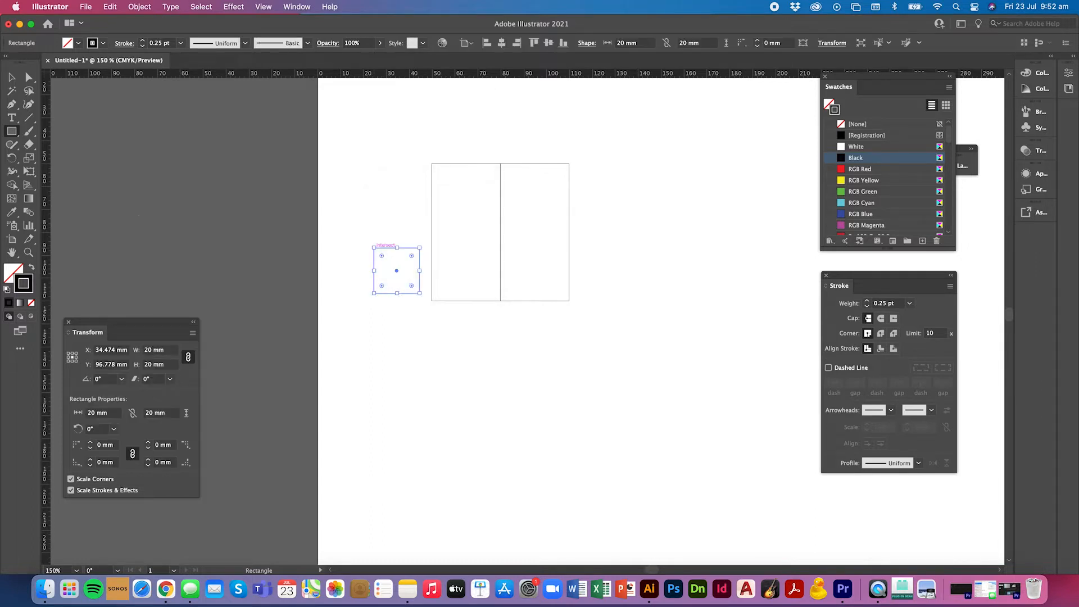
# - Remove the stroke from the 20 mm square and fill it with RGB Red
pyautogui.click(11, 77)
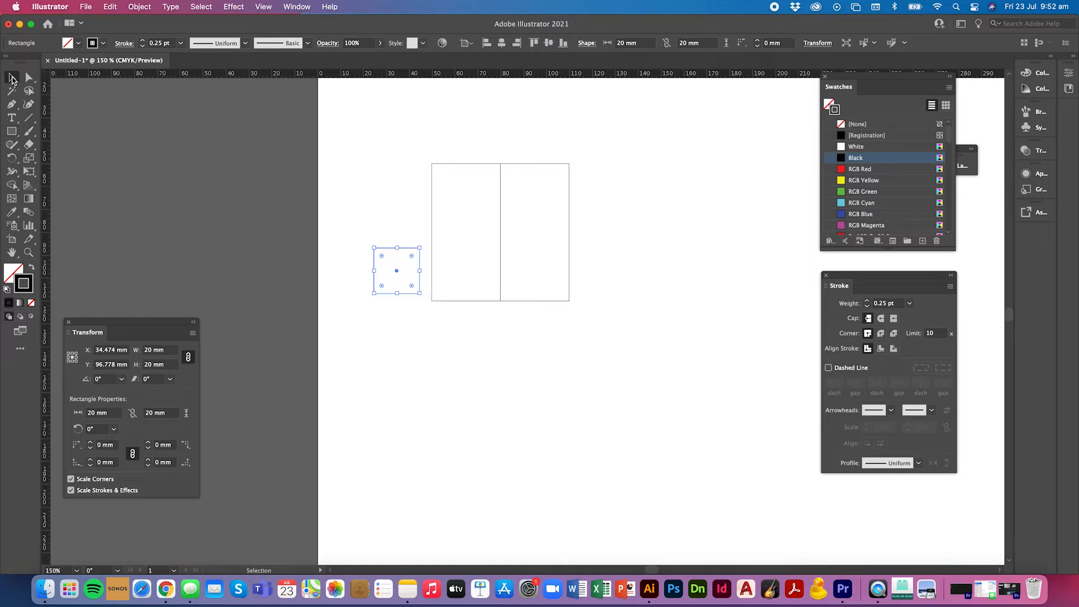
pyautogui.click(841, 126)
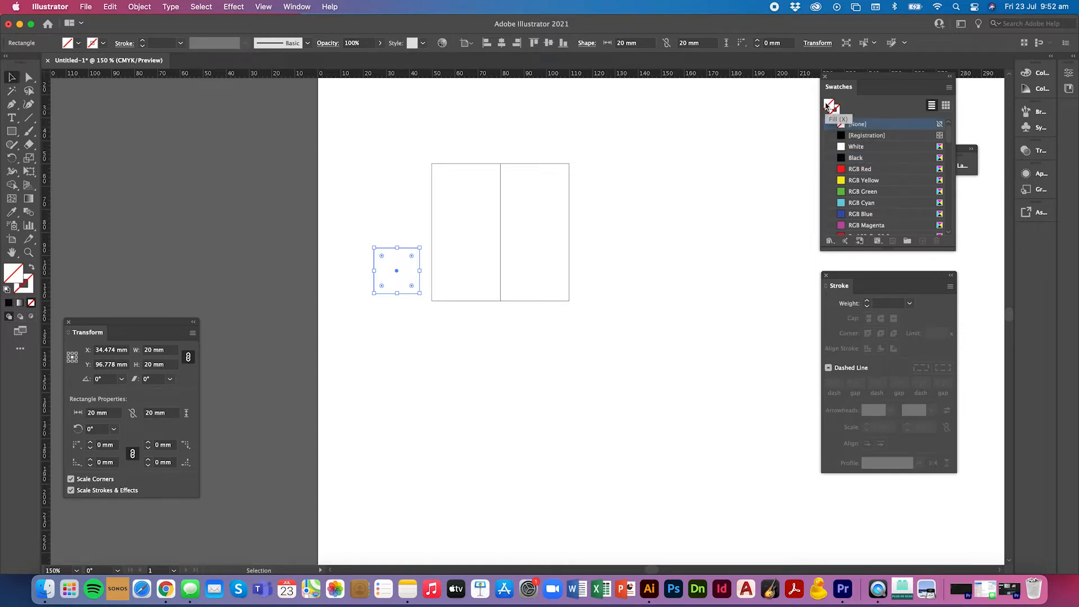
pyautogui.click(841, 170)
pyautogui.click(665, 291)
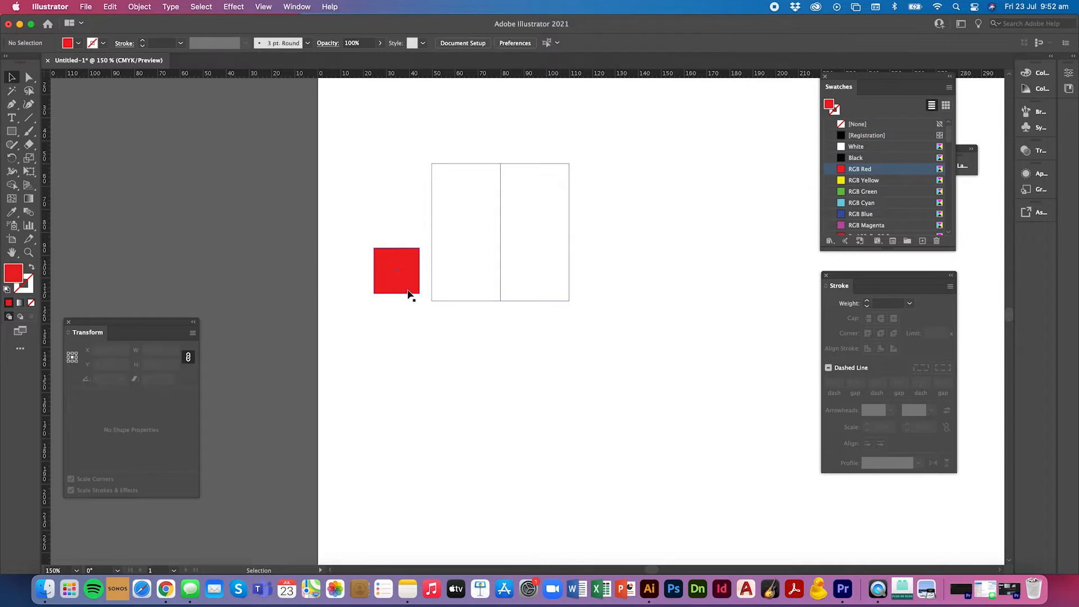
# - Show the guides and place a horizontal guide 20 mm below the 60 mm square, using the red square as a spacer moved aside again
pyautogui.moveTo(395, 281); pyautogui.dragTo(498, 337)
pyautogui.press('super+semicolon')
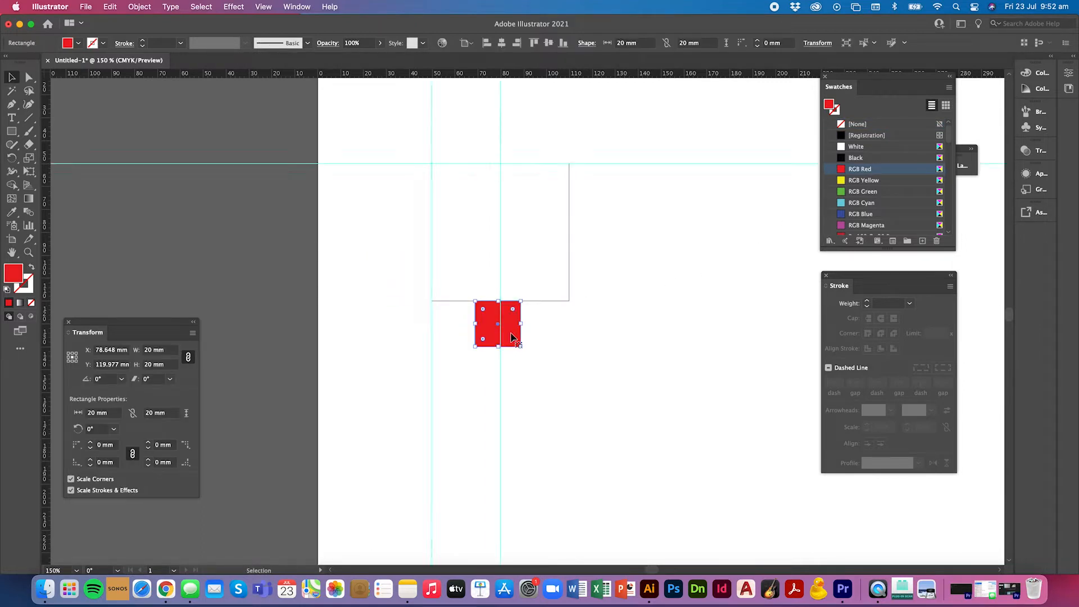
pyautogui.moveTo(572, 79); pyautogui.dragTo(376, 283)
pyautogui.scroll(-3, 373, 278)
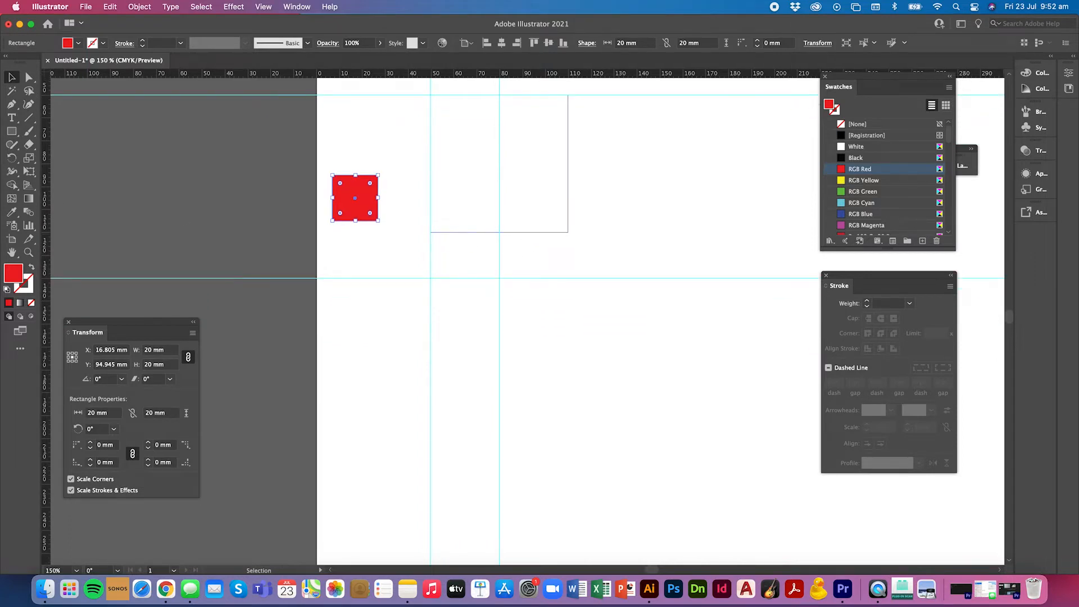
# - Draw a 60 x 54 mm rectangle below the new horizontal guide
pyautogui.click(11, 132)
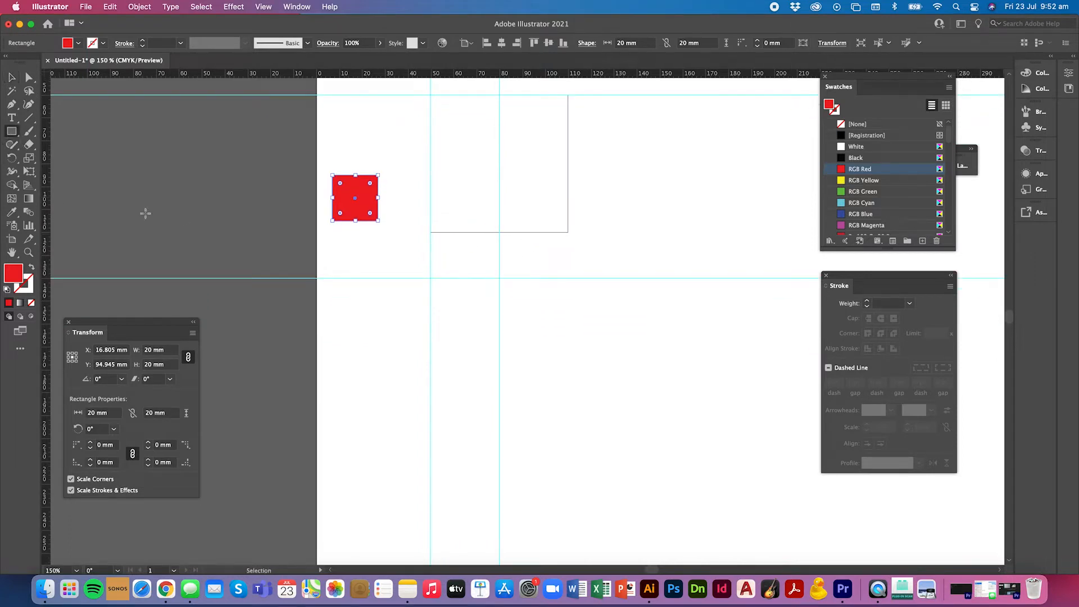
pyautogui.click(461, 315)
pyautogui.write('60')
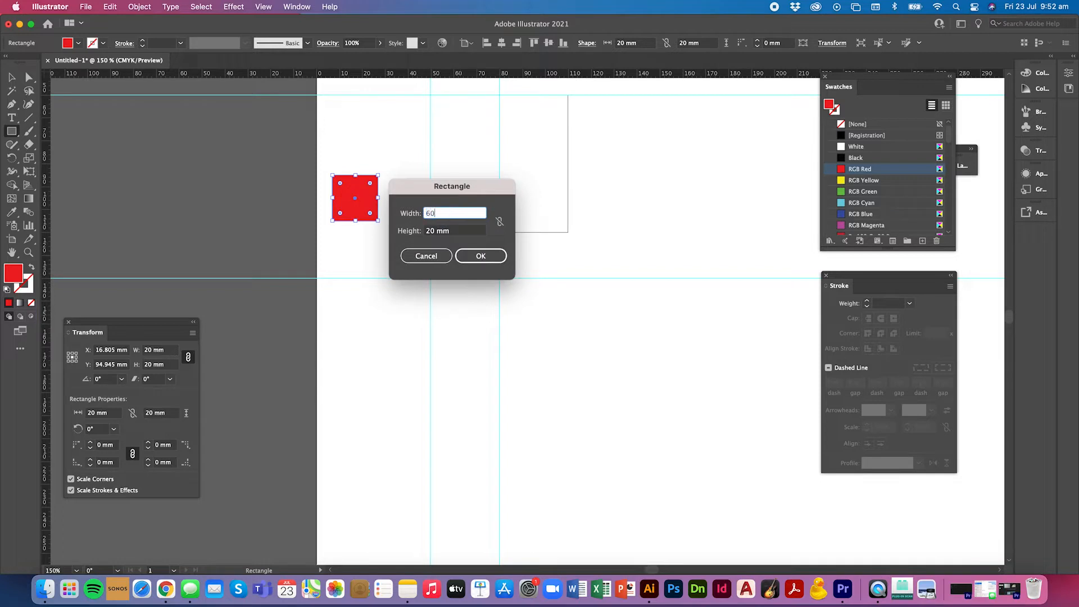
pyautogui.press('Tab')
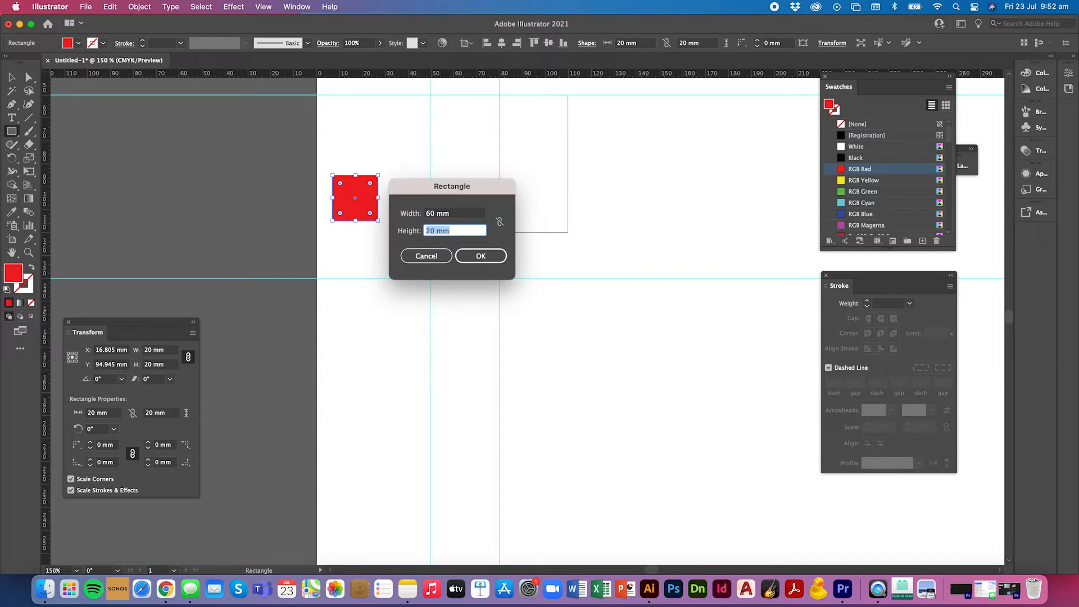
pyautogui.write('54')
pyautogui.press('Return')
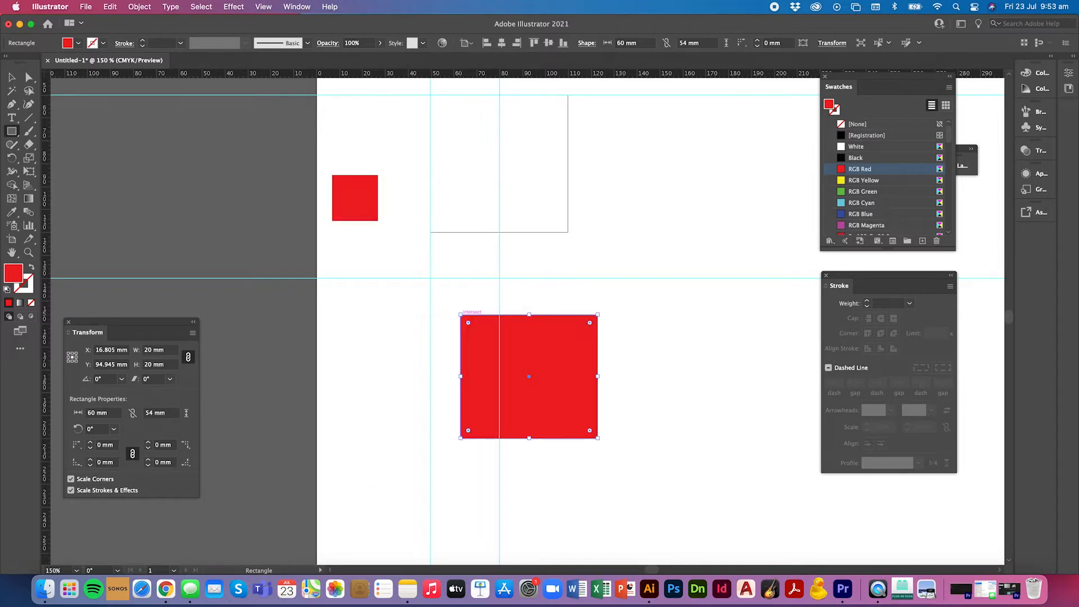
# - Align the 60 x 54 mm rectangle beneath the 60 mm square, place a horizontal guide along its lower edge, and delete the rectangle
pyautogui.click(29, 79)
pyautogui.click(11, 77)
pyautogui.moveTo(561, 358); pyautogui.dragTo(530, 321)
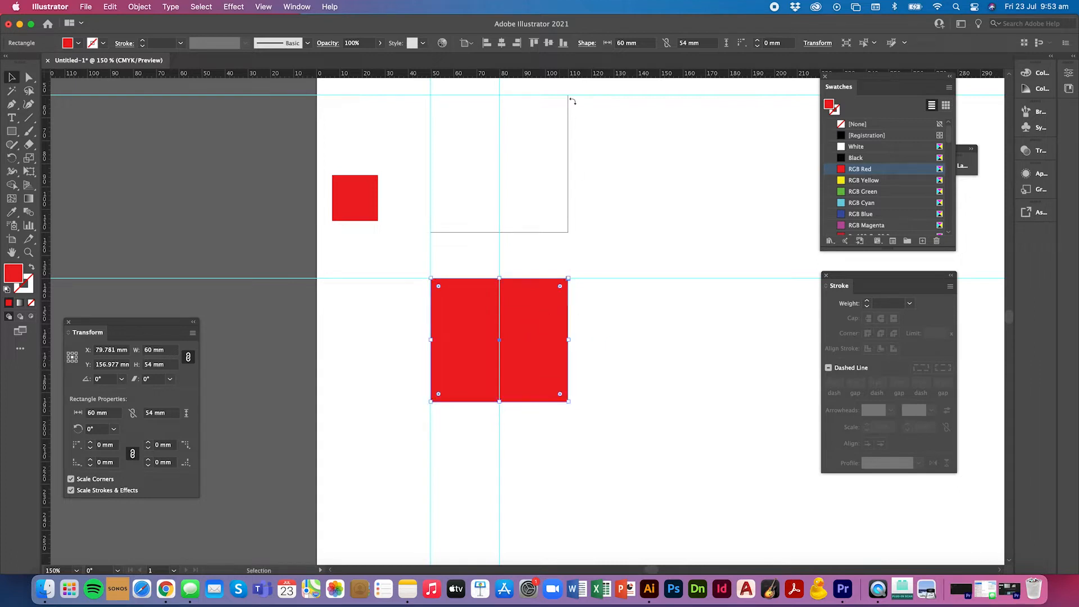
pyautogui.click(616, 93)
pyautogui.moveTo(618, 74); pyautogui.dragTo(553, 402)
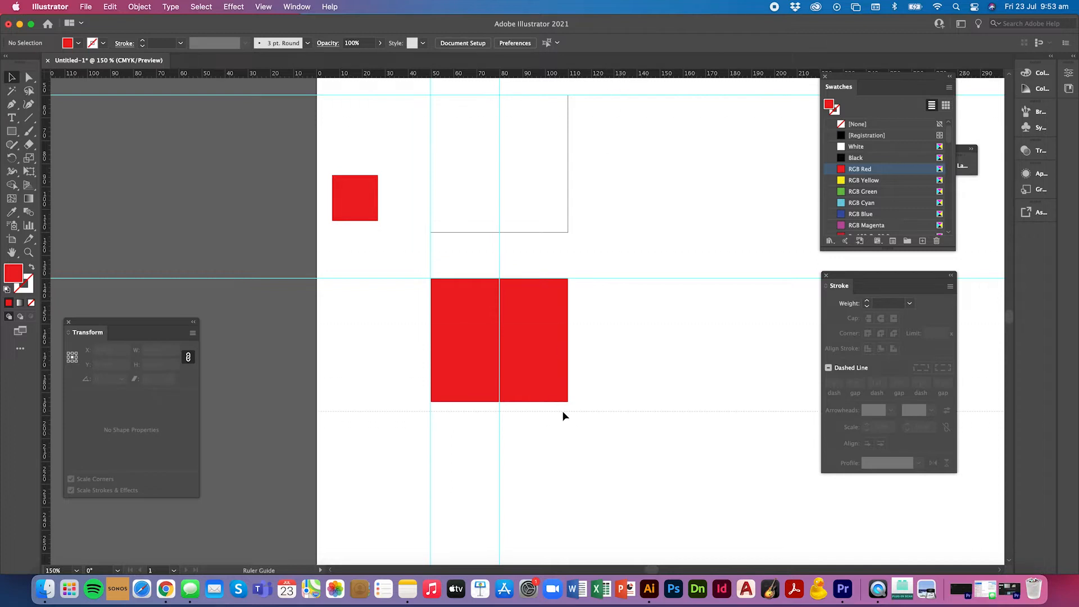
pyautogui.hscroll(2, 567, 428)
pyautogui.click(472, 371)
pyautogui.press('Delete')
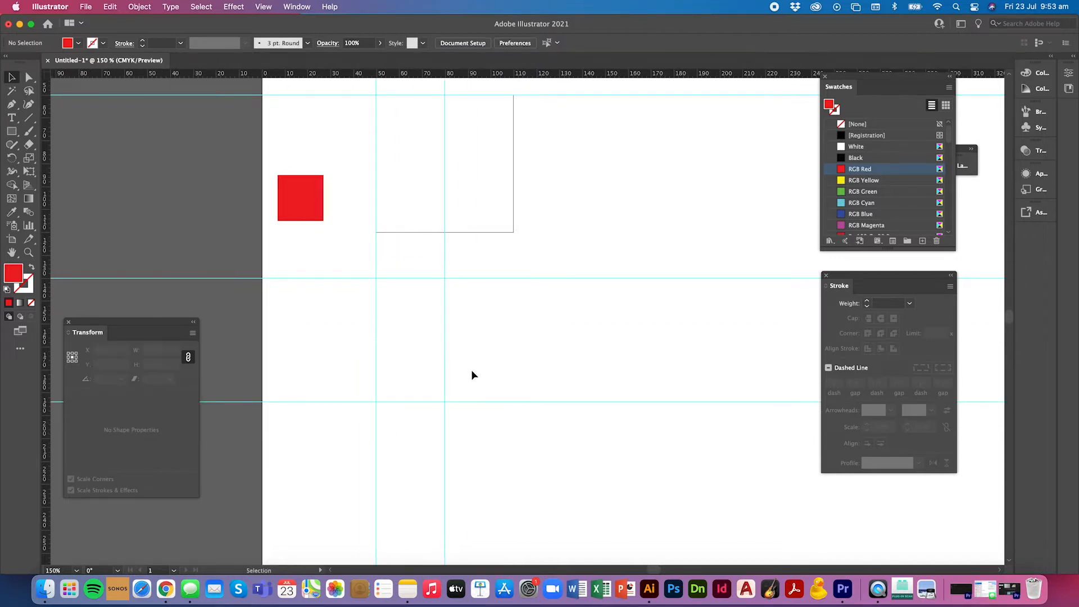
# - Place a vertical guide along the right edge of the 60 mm square
pyautogui.click(464, 234)
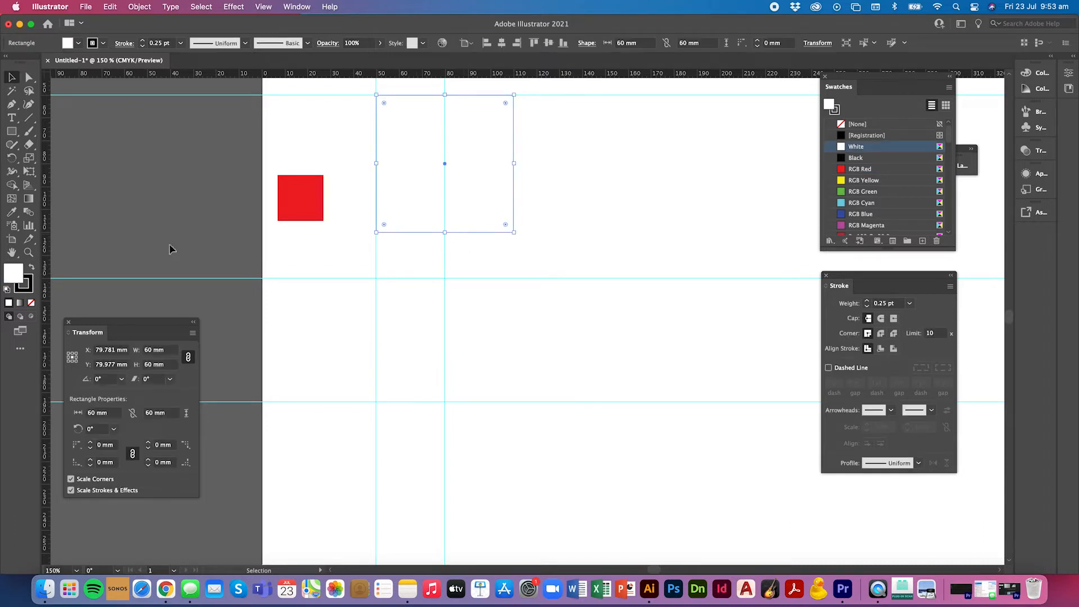
pyautogui.moveTo(46, 252); pyautogui.dragTo(513, 278)
pyautogui.click(513, 326)
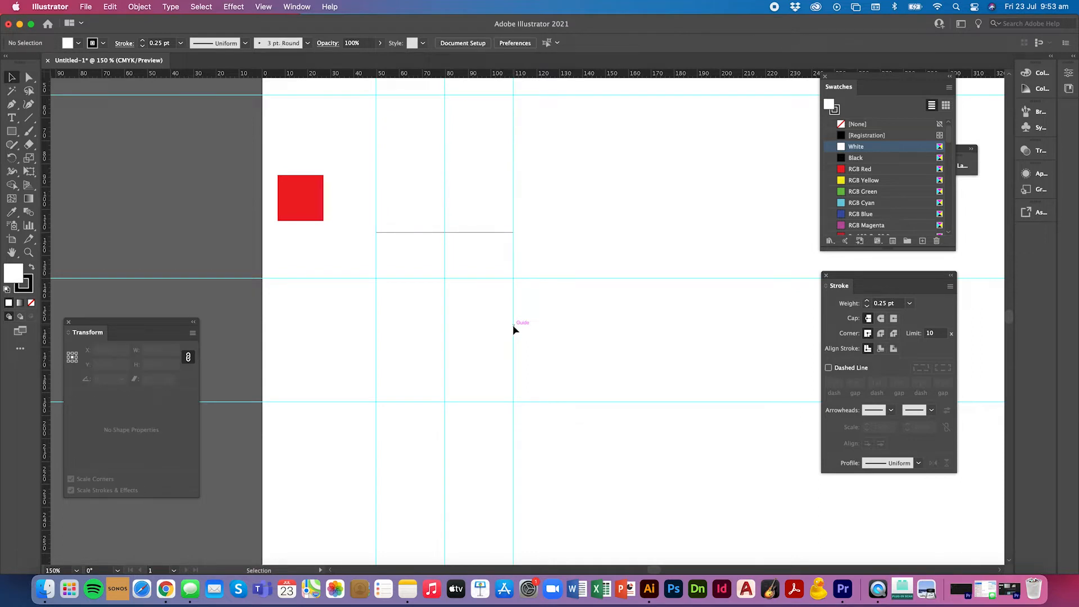
pyautogui.press('a')
# - Save the document to the Desktop as digital-orthogonal in Adobe Illustrator (ai) format
pyautogui.press('super+s')
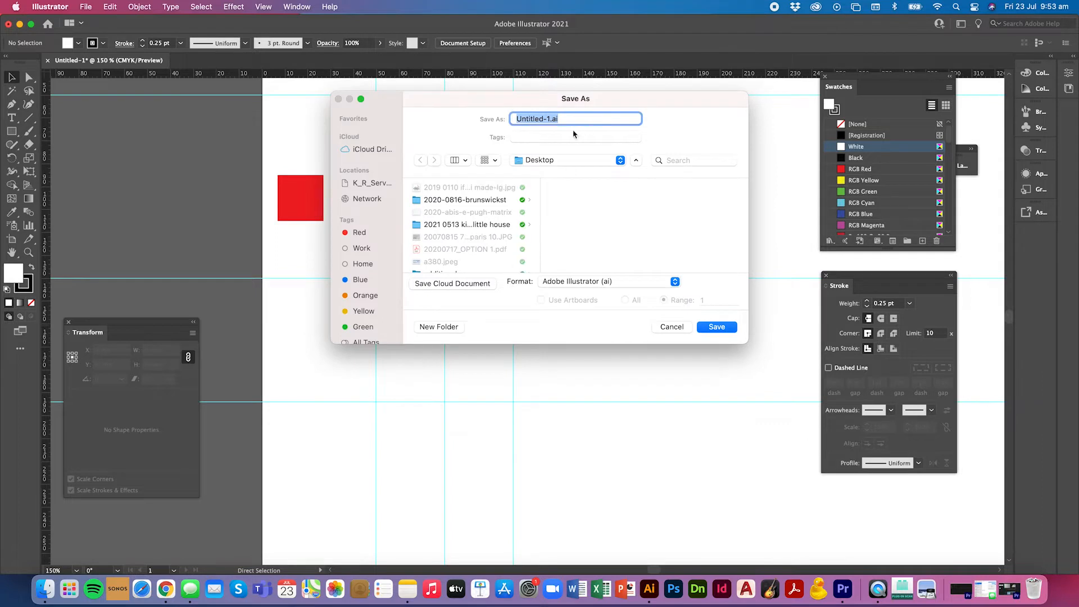
pyautogui.write('digital-orthogonal')
pyautogui.click(715, 328)
pyautogui.click(584, 418)
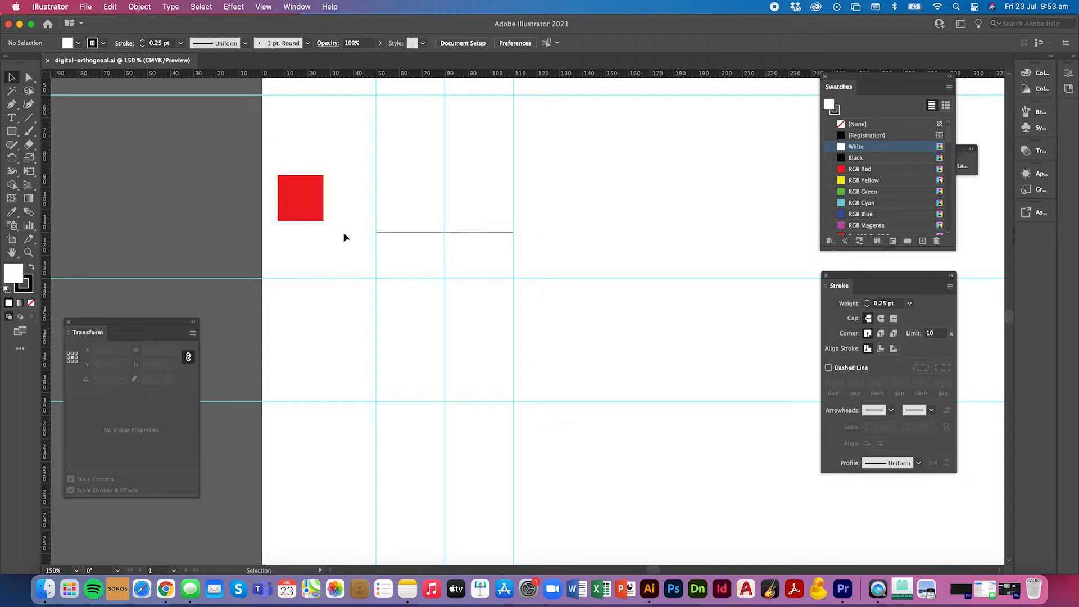
# - Duplicate the 20 mm red square and resize the copy to 24 x 24 mm
pyautogui.click(323, 212)
pyautogui.press('a')
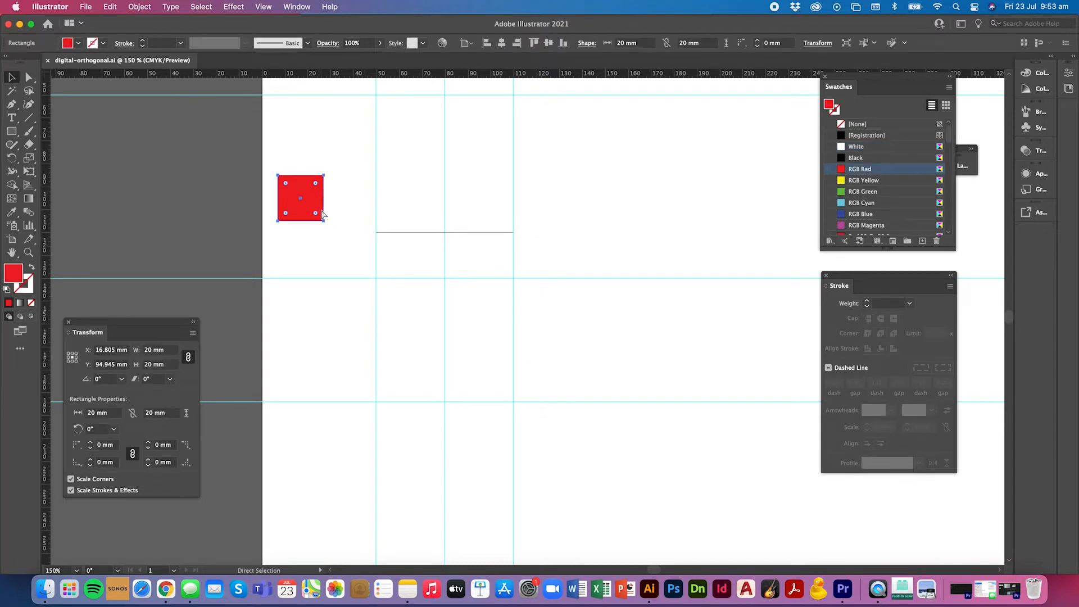
pyautogui.press('super+c')
pyautogui.press('super+v')
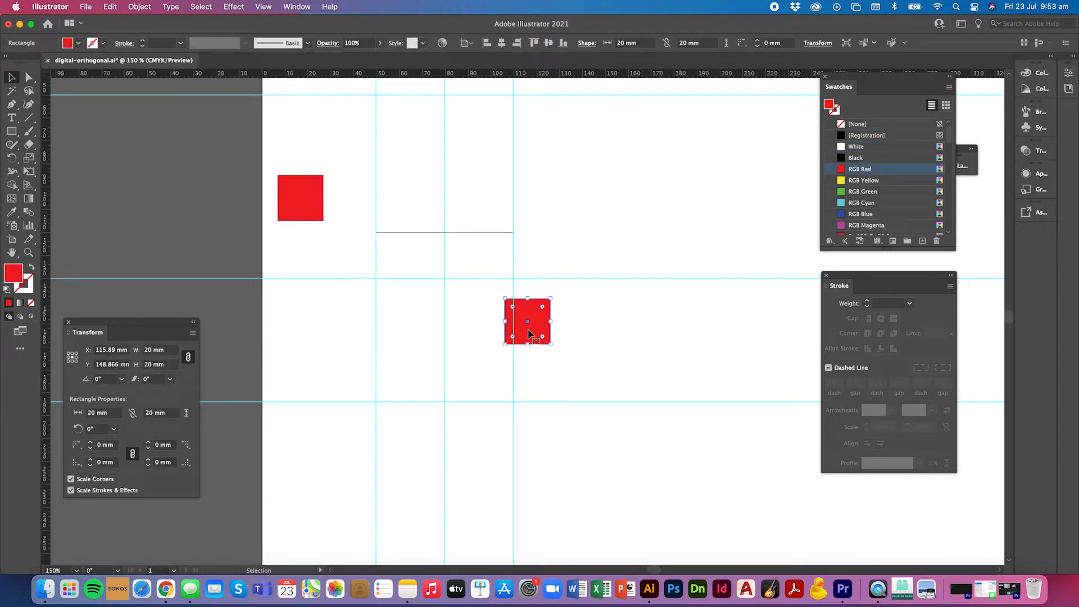
pyautogui.moveTo(527, 337); pyautogui.dragTo(520, 337)
pyautogui.click(166, 353)
pyautogui.write('2')
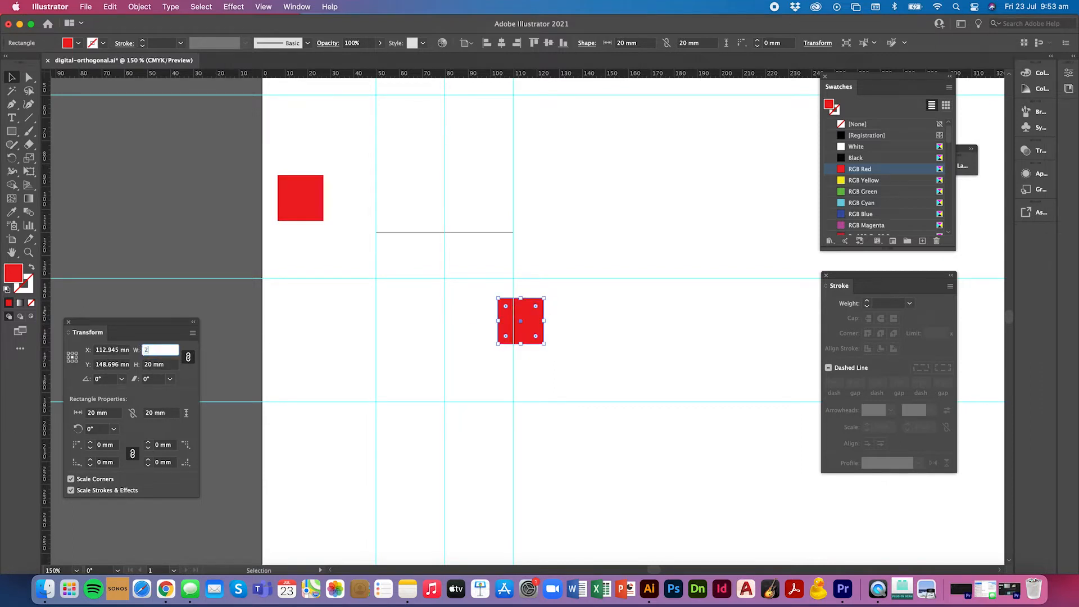
pyautogui.write('4')
pyautogui.press('Return')
# - Align the 24 mm square under the front view's upper guide, place a horizontal guide along its lower edge, and delete the square
pyautogui.moveTo(532, 330); pyautogui.dragTo(405, 314)
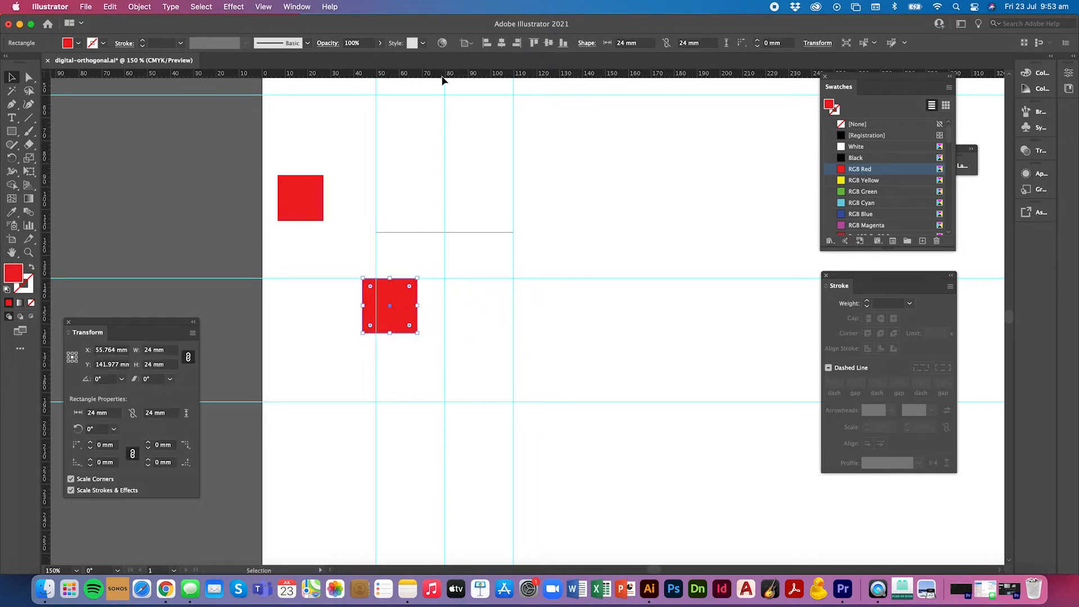
pyautogui.moveTo(442, 78); pyautogui.dragTo(377, 334)
pyautogui.press('Delete')
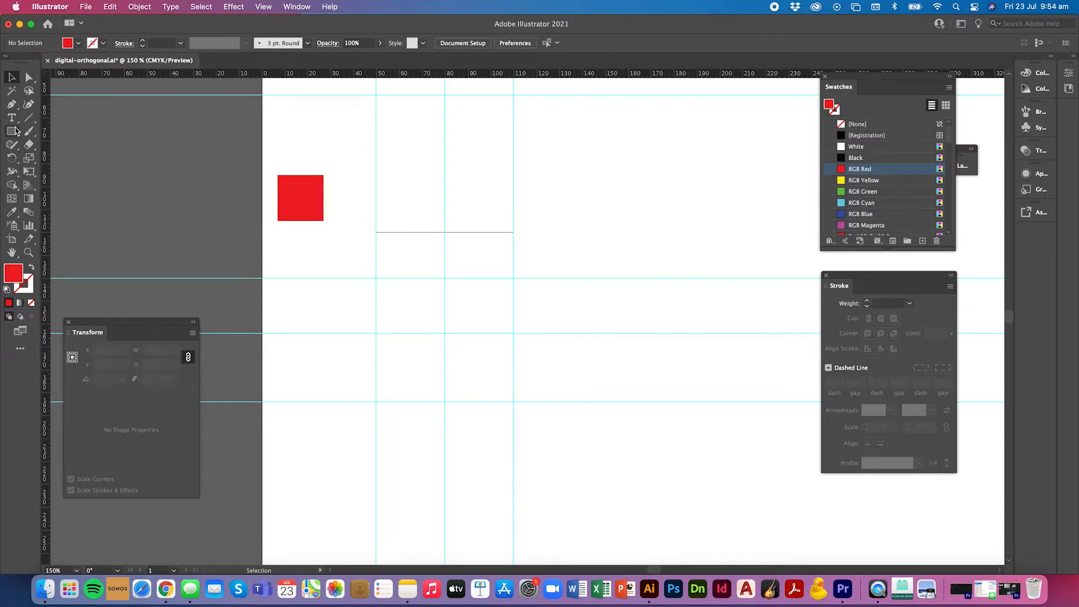
# - Draw a 10 x 10 mm circle with the Ellipse tool and move it between the upper guide and the 24 mm guide
pyautogui.click(11, 104)
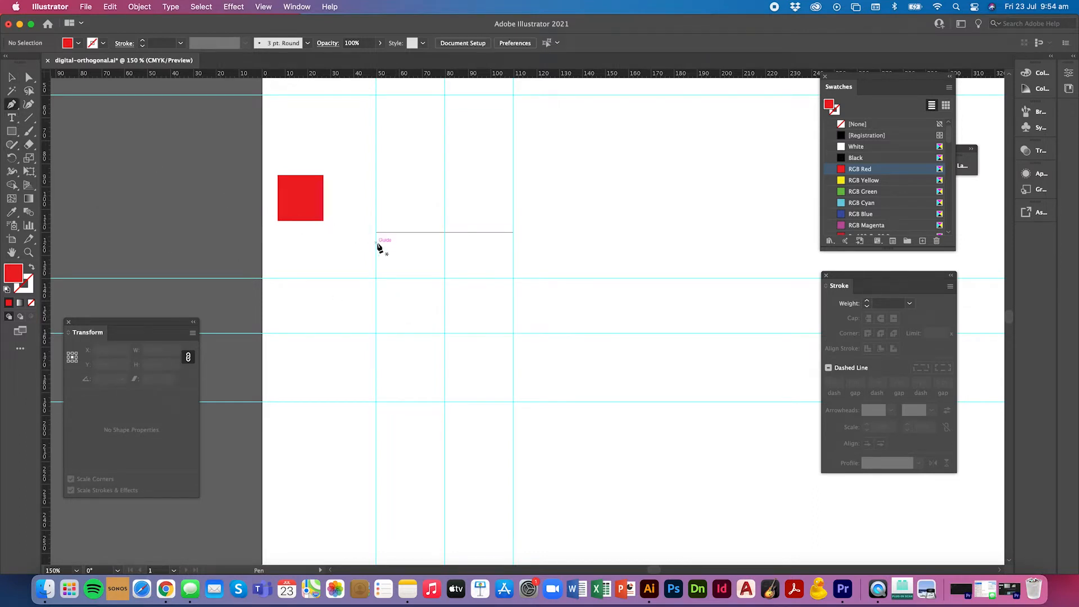
pyautogui.click(12, 78)
pyautogui.moveTo(12, 131); pyautogui.dragTo(51, 159)
pyautogui.click(432, 263)
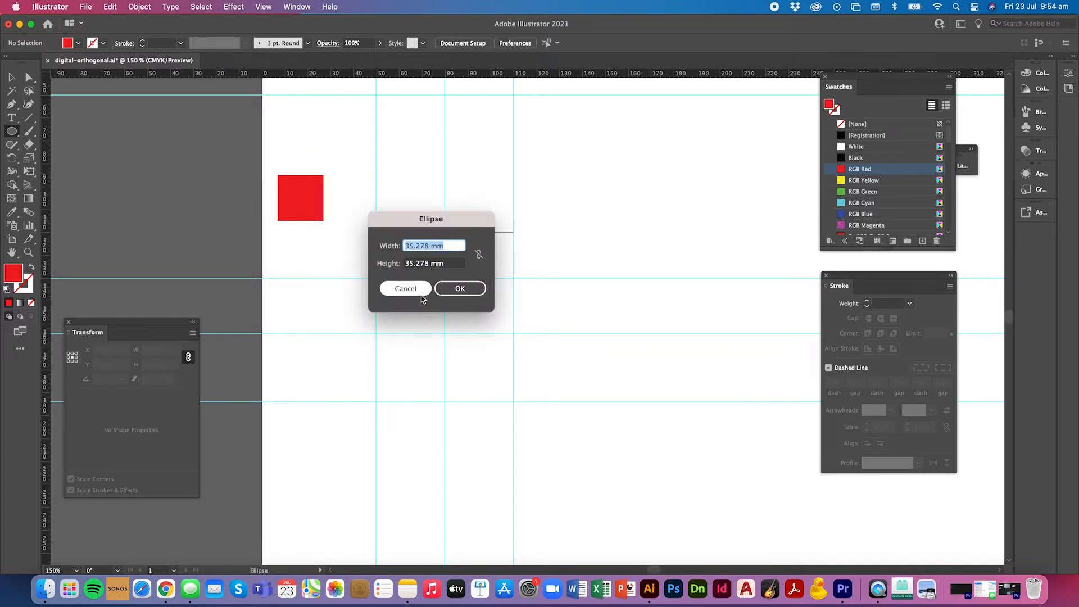
pyautogui.write('10')
pyautogui.press('Tab')
pyautogui.write('10')
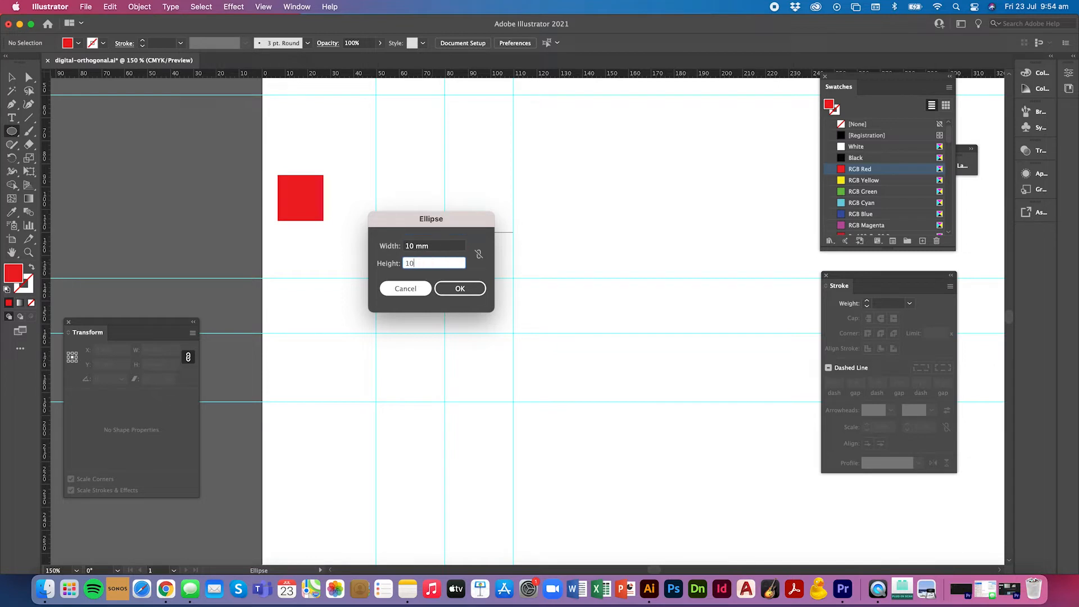
pyautogui.press('Return')
pyautogui.press('v')
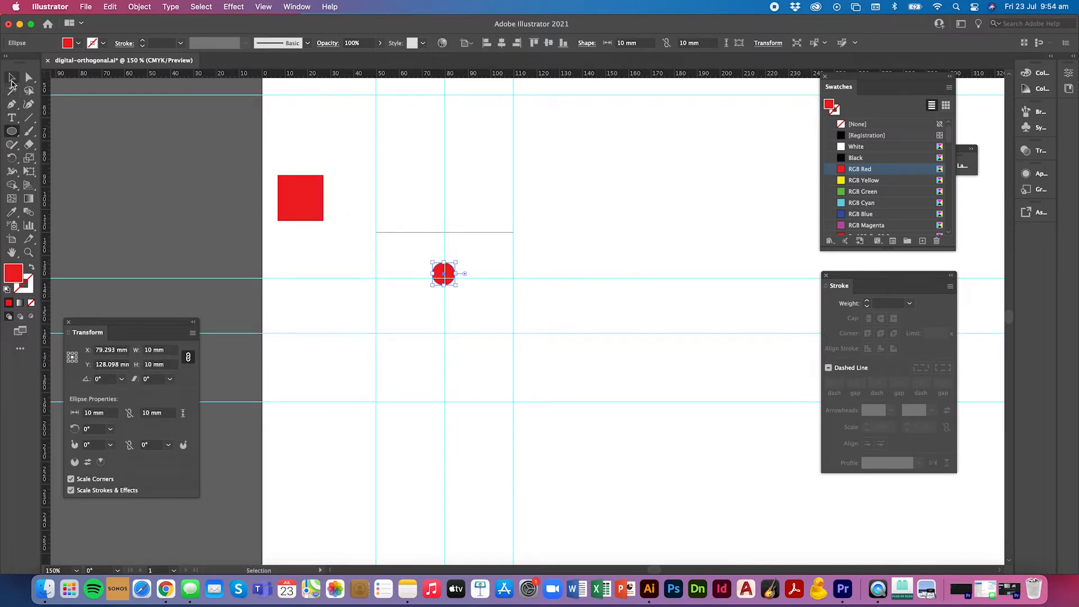
pyautogui.click(400, 309)
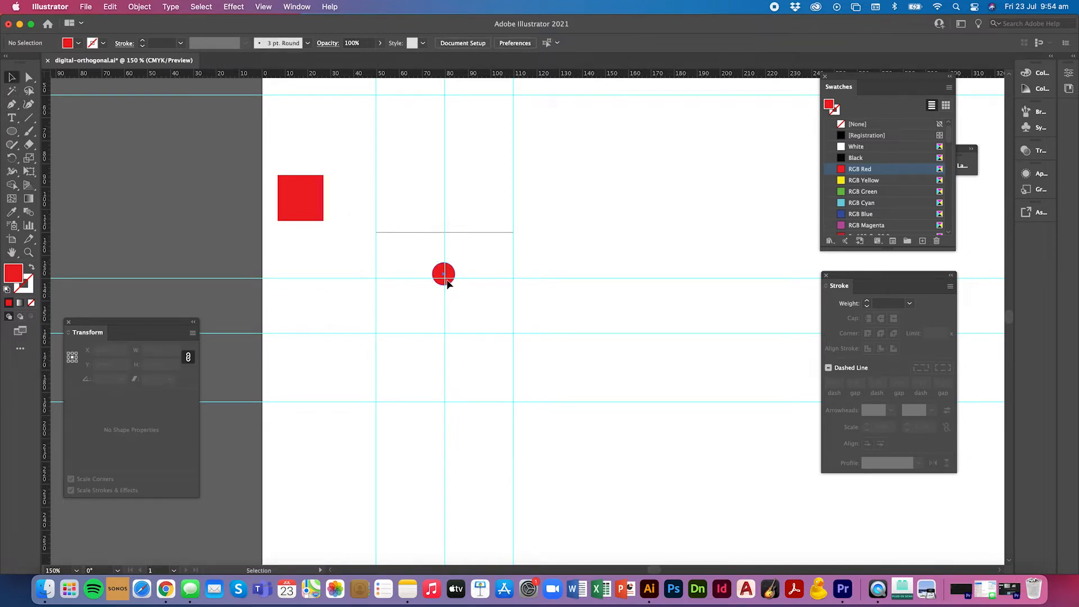
pyautogui.moveTo(446, 279); pyautogui.dragTo(452, 321)
# - Duplicate the 20 mm red square again and resize the copy to 18 x 18 mm
pyautogui.click(318, 294)
pyautogui.press('a')
pyautogui.click(314, 218)
pyautogui.press('v')
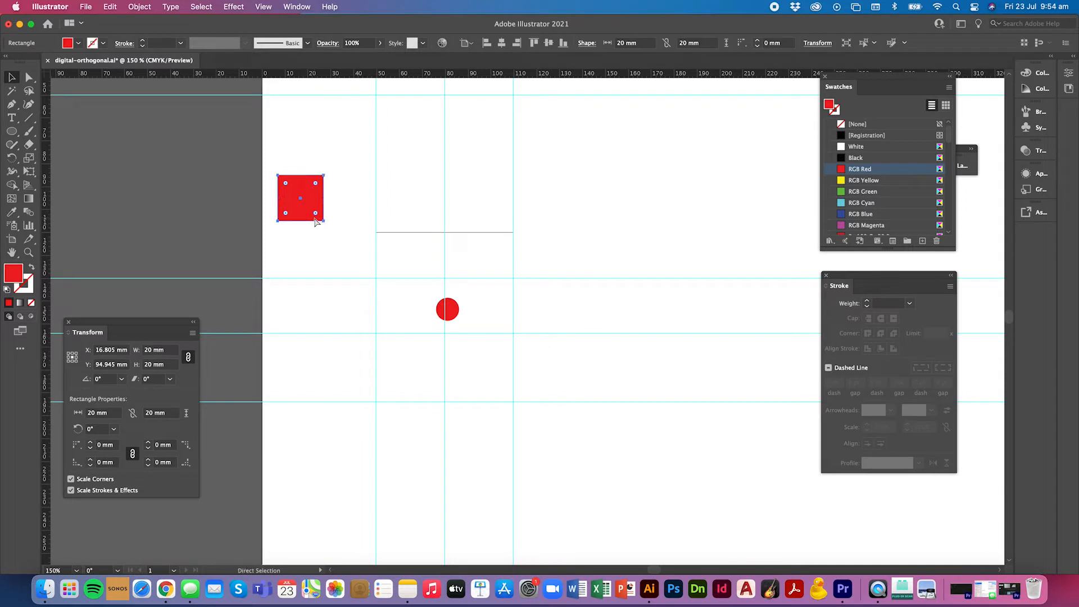
pyautogui.moveTo(315, 218); pyautogui.dragTo(542, 342)
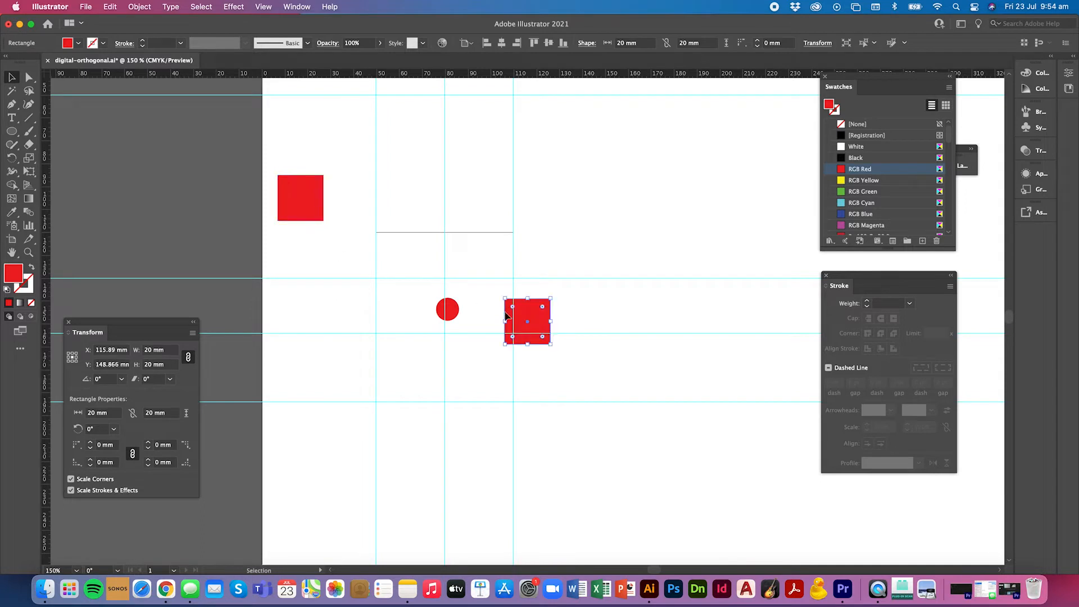
pyautogui.click(172, 350)
pyautogui.write('18')
pyautogui.press('Return')
# - Place a horizontal guide 18 mm below the front view's upper guide using the 18 mm square, and move the square aside
pyautogui.moveTo(536, 314); pyautogui.dragTo(504, 295)
pyautogui.moveTo(548, 77); pyautogui.dragTo(608, 279)
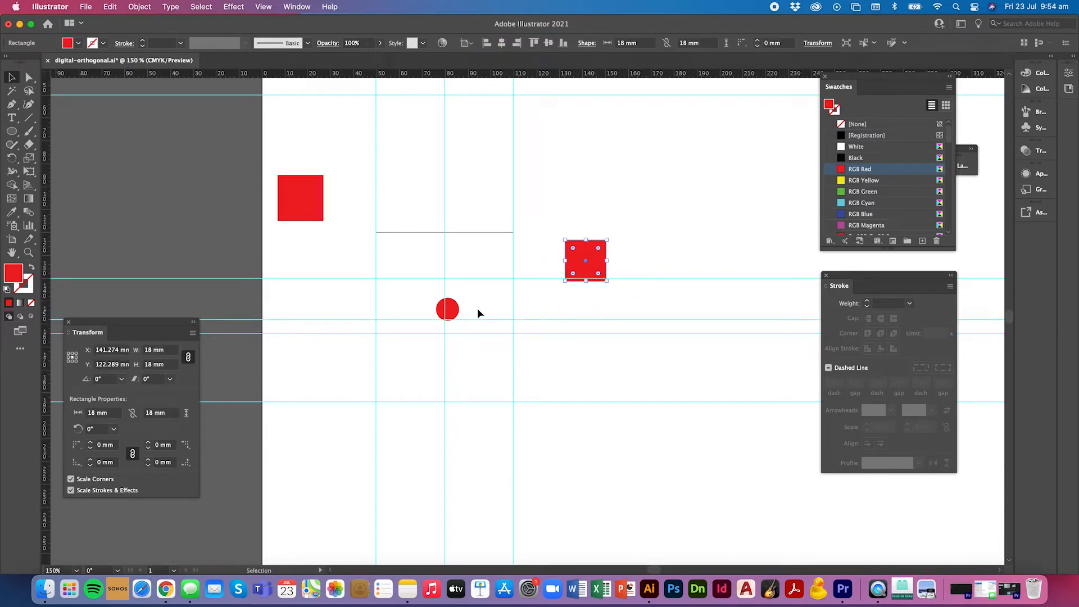
# - Position the 10 mm circle with its top on the 18 mm guide and its right side against the right vertical guide
pyautogui.moveTo(456, 313); pyautogui.dragTo(516, 333)
pyautogui.click(526, 346)
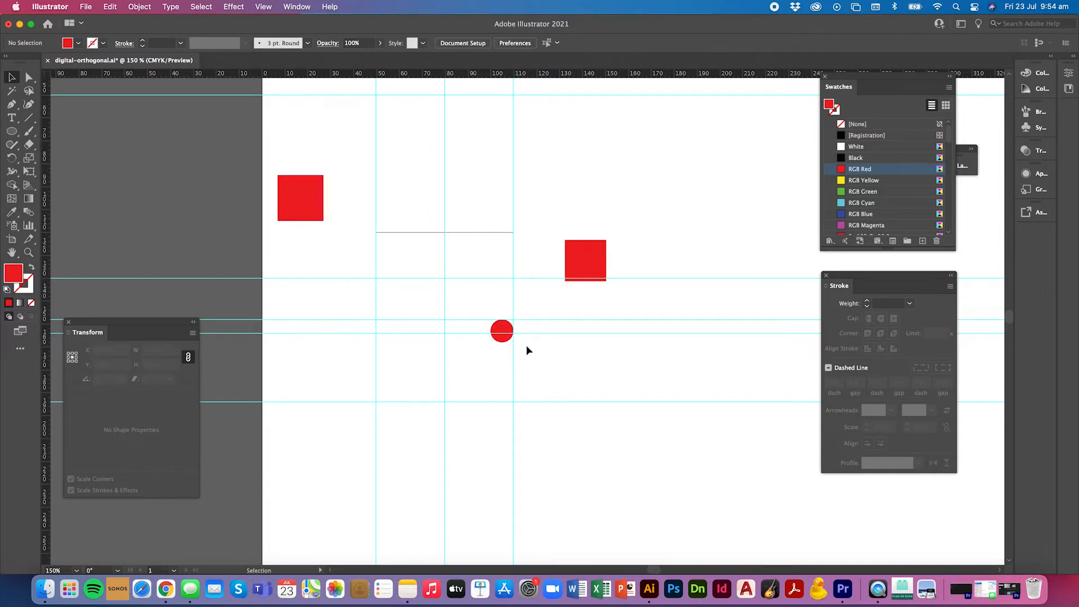
pyautogui.press('super+equal')
pyautogui.press('super+equal')
pyautogui.press('super+equal')
pyautogui.press('super+equal')
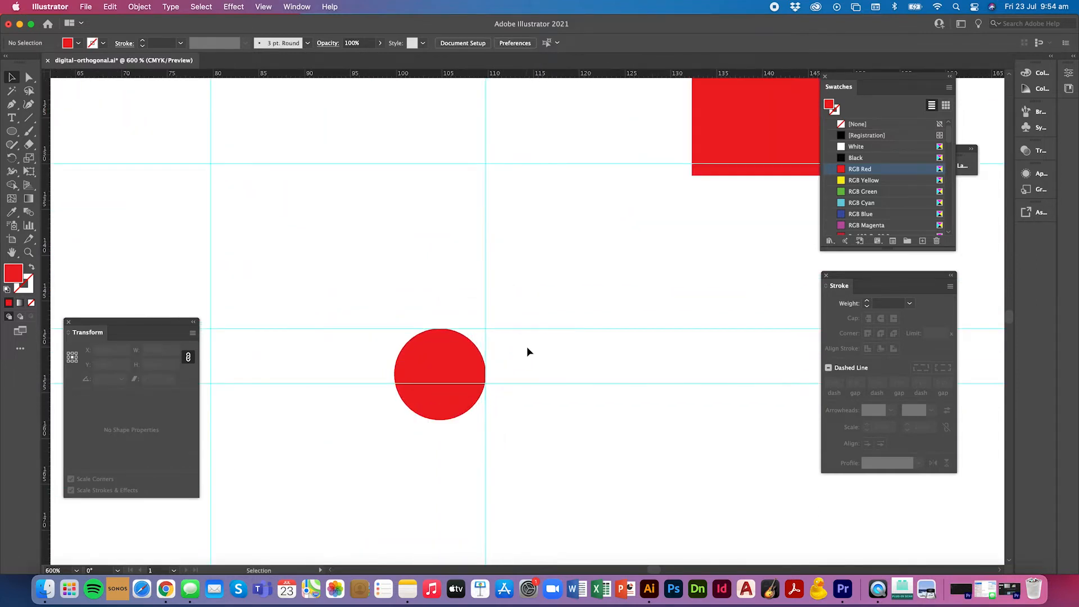
# - Remove the circle's red fill and give it a 0.25 pt black stroke
pyautogui.click(440, 368)
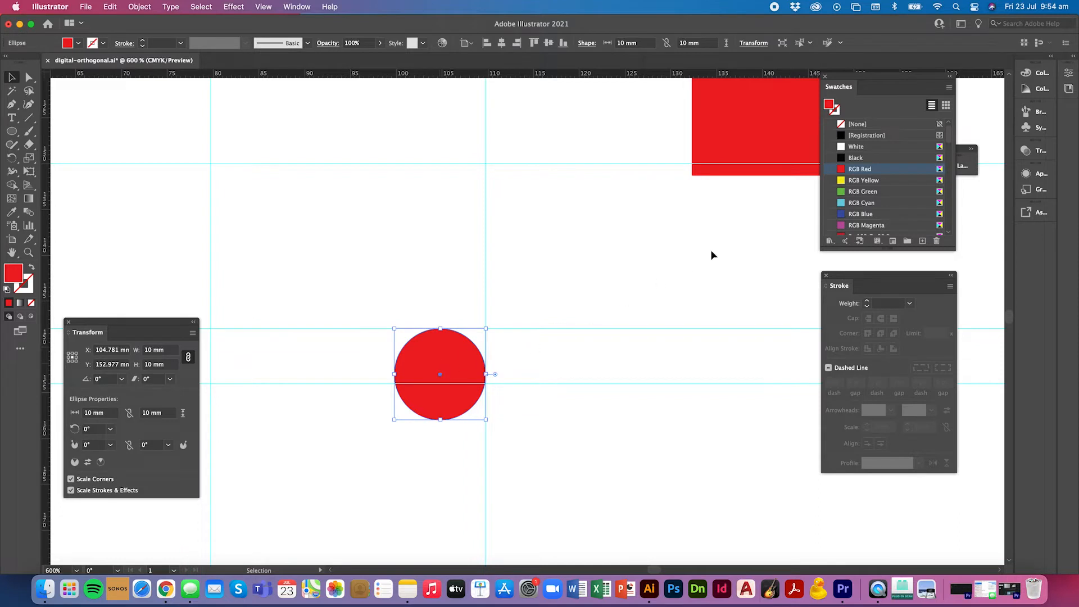
pyautogui.click(842, 125)
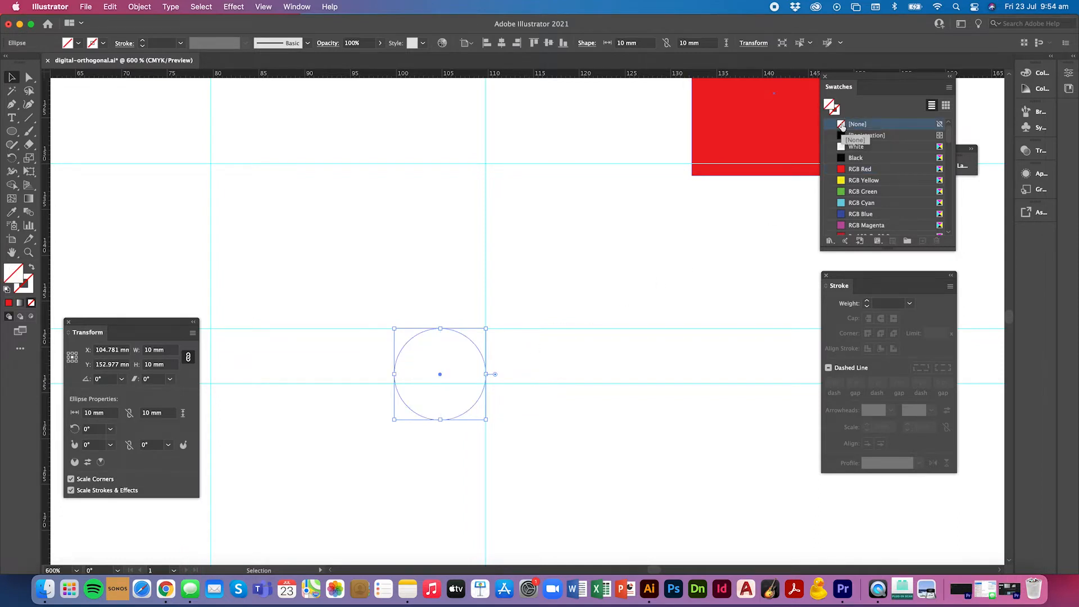
pyautogui.click(841, 159)
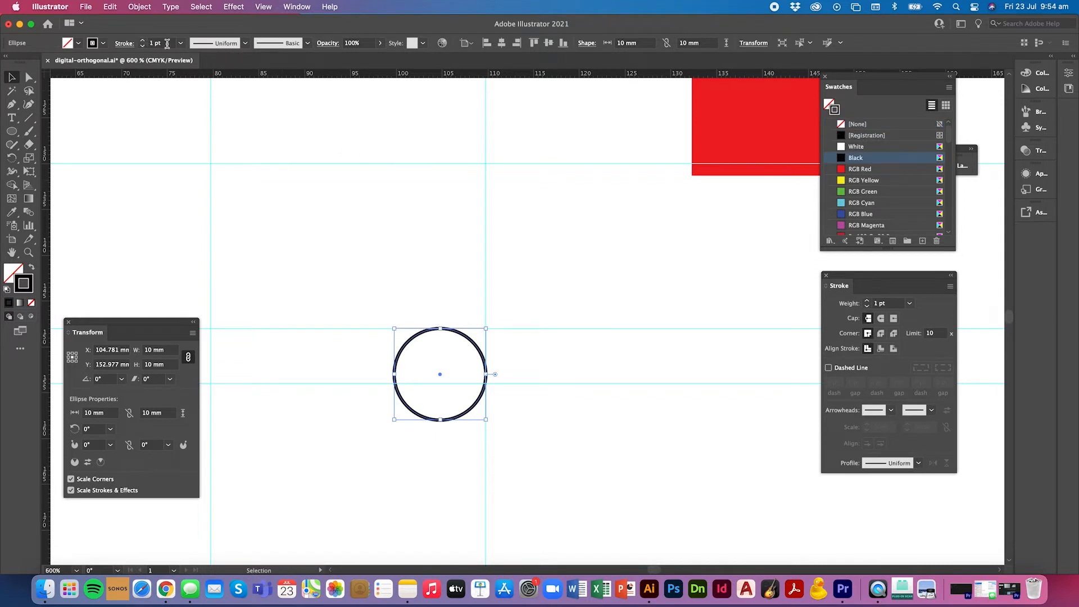
pyautogui.click(180, 44)
pyautogui.click(200, 63)
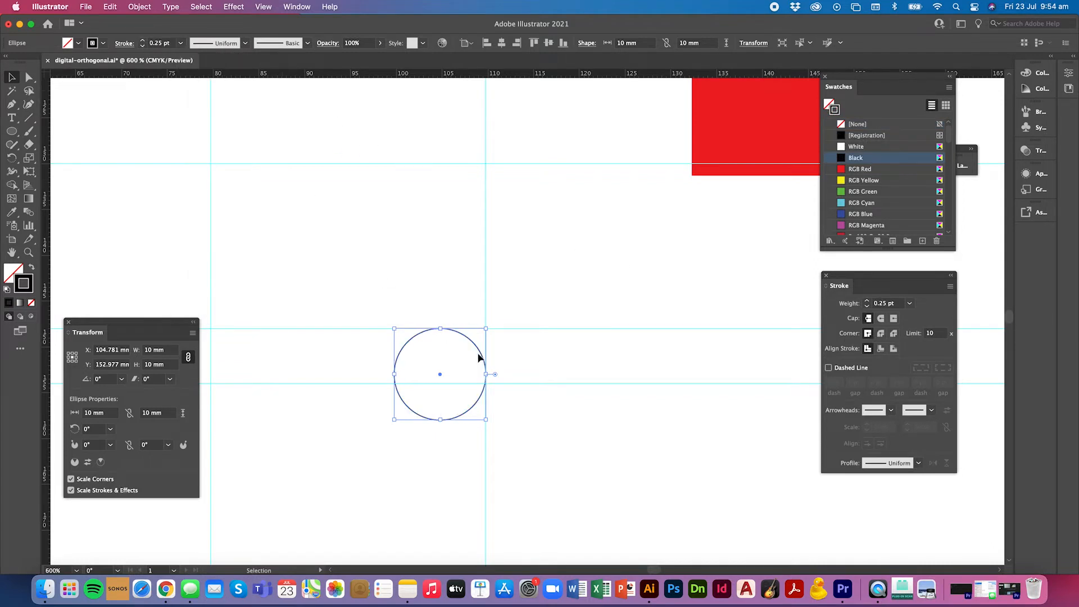
# - Cut the circle's outline at its top and right anchor points with the Scissors tool
pyautogui.click(512, 368)
pyautogui.click(479, 354)
pyautogui.click(28, 145)
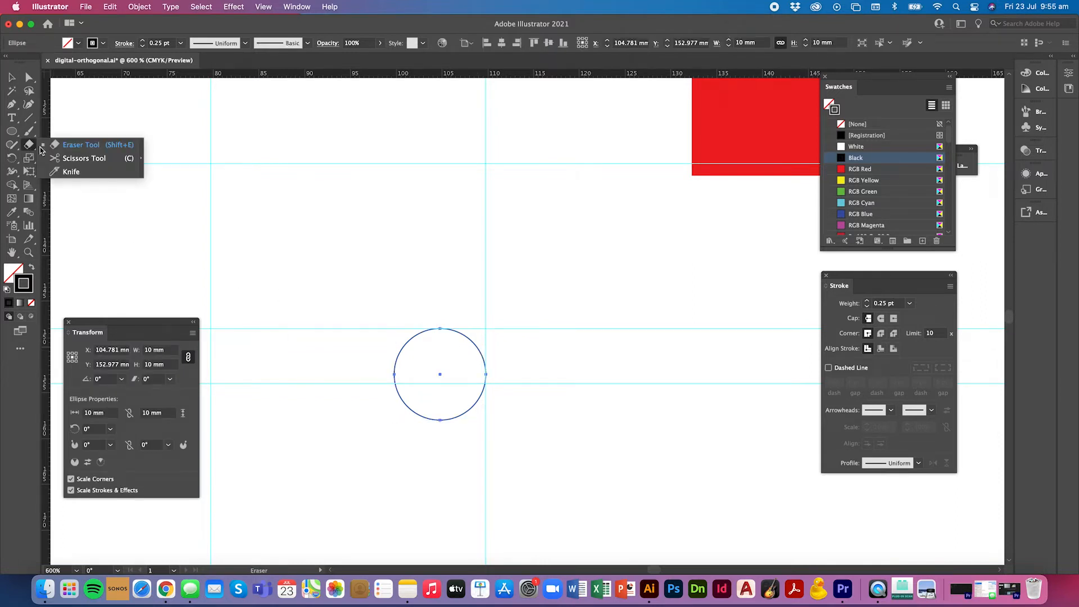
pyautogui.click(60, 159)
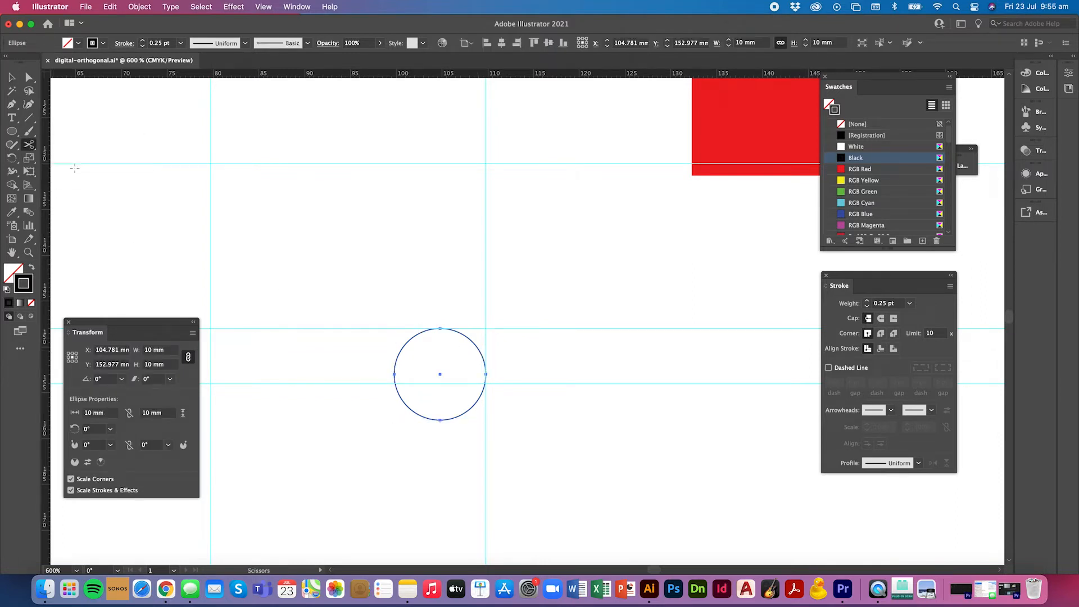
pyautogui.click(440, 329)
pyautogui.click(486, 374)
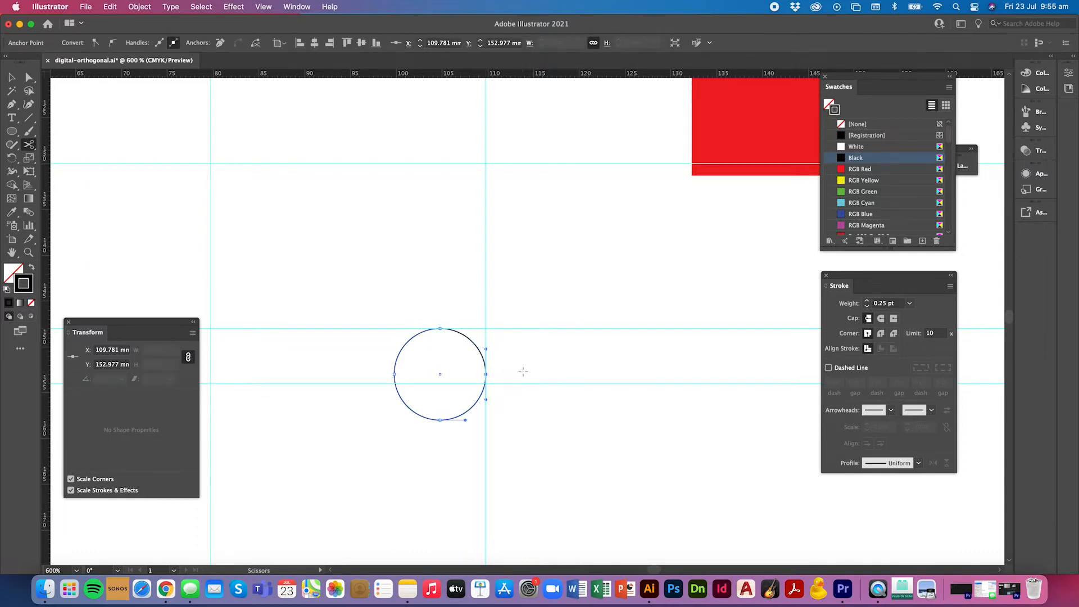
# - Delete the larger part of the cut circle, leaving the upper-right quarter arc, and check it with the guides hidden
pyautogui.press('v')
pyautogui.click(497, 383)
pyautogui.click(482, 391)
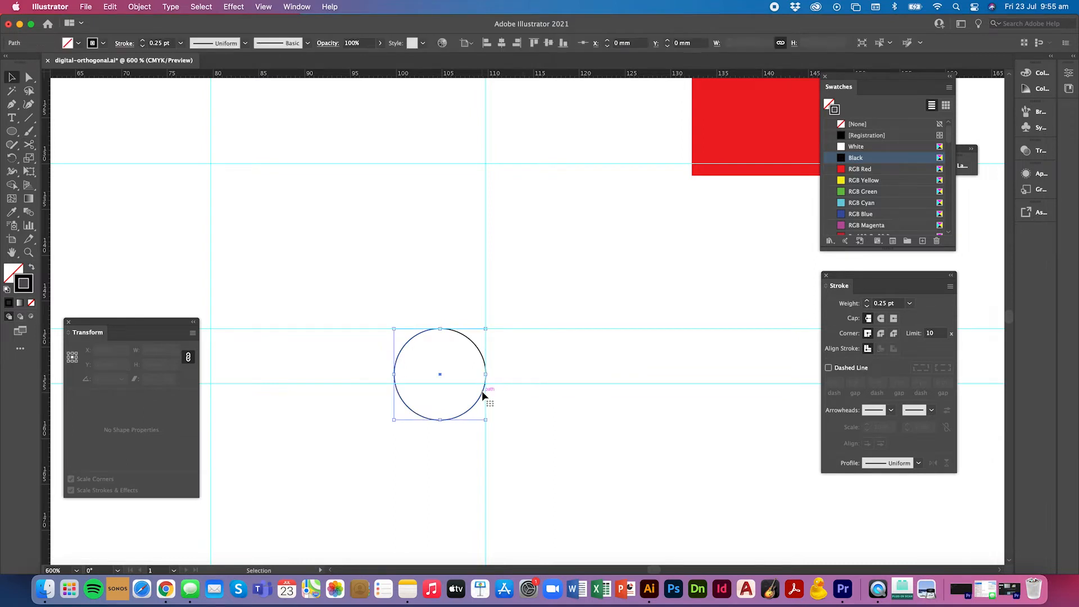
pyautogui.press('BackSpace')
pyautogui.press('super+semicolon')
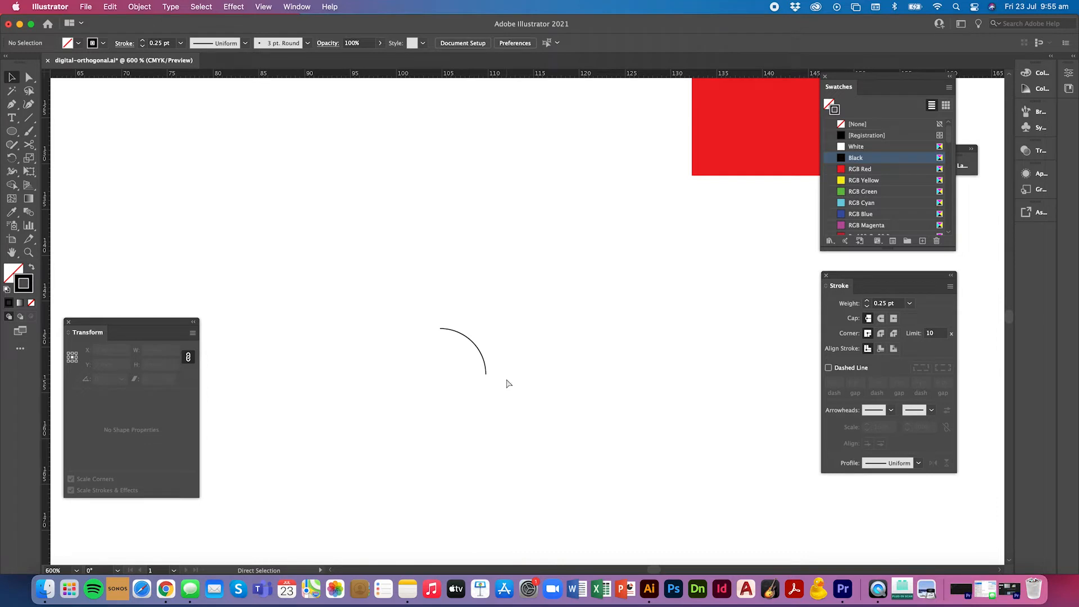
pyautogui.press('super+semicolon')
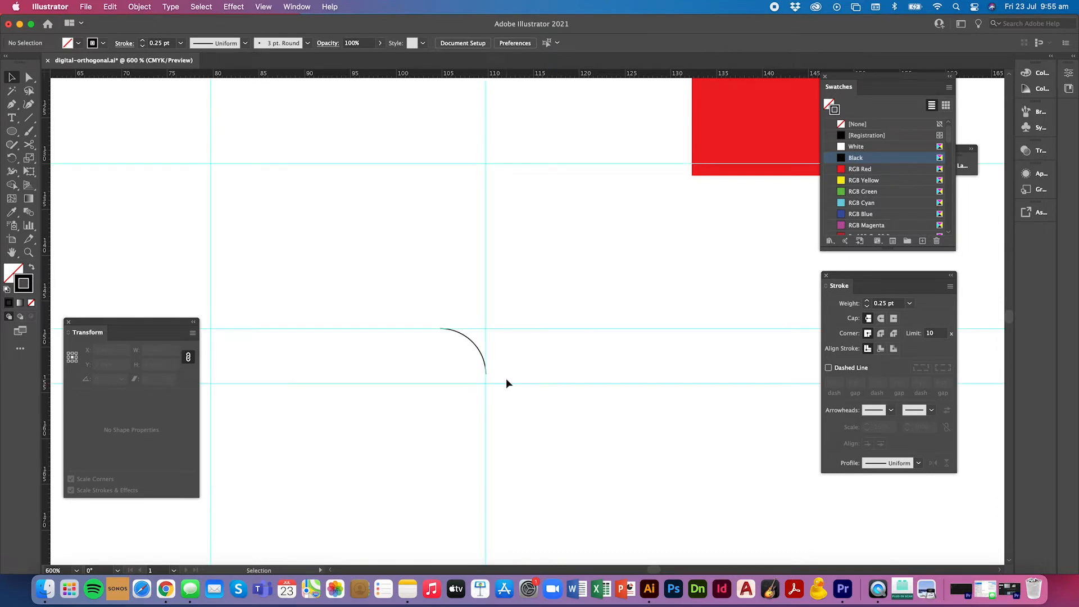
# - Extend the arc's upper end with the Pen tool along the 18 mm guide to the middle vertical guide and up to the upper guide
pyautogui.press('super+minus')
pyautogui.scroll(-2, 504, 379)
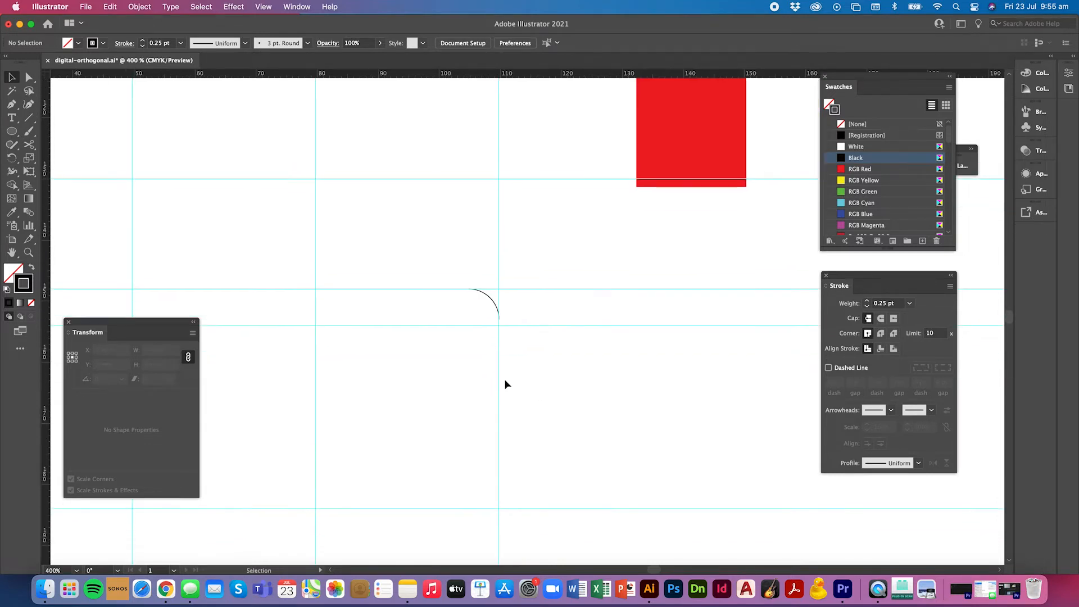
pyautogui.hscroll(-5, 505, 381)
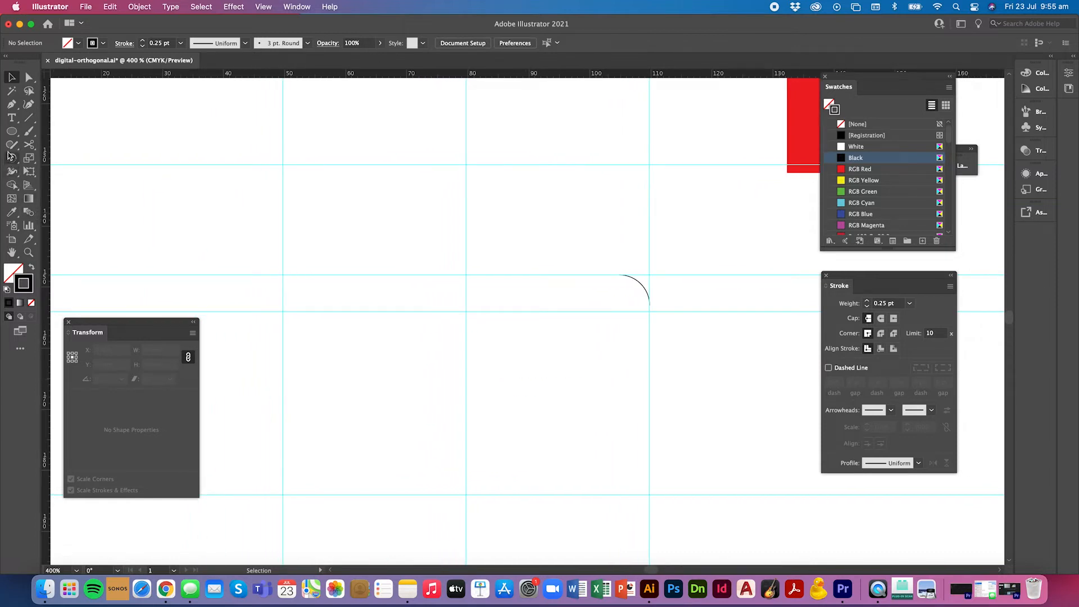
pyautogui.click(12, 104)
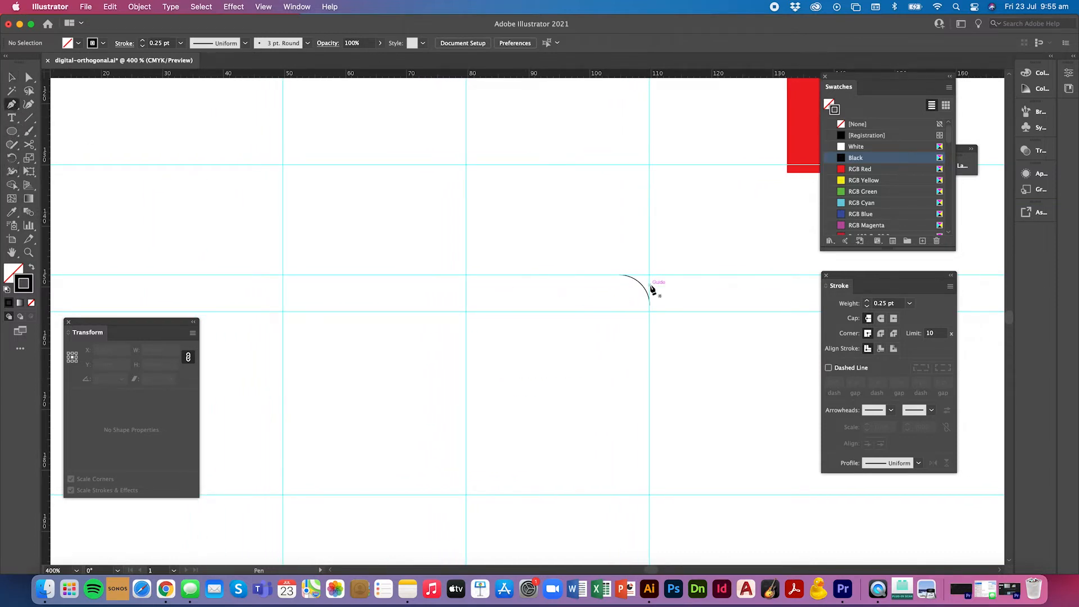
pyautogui.click(619, 275)
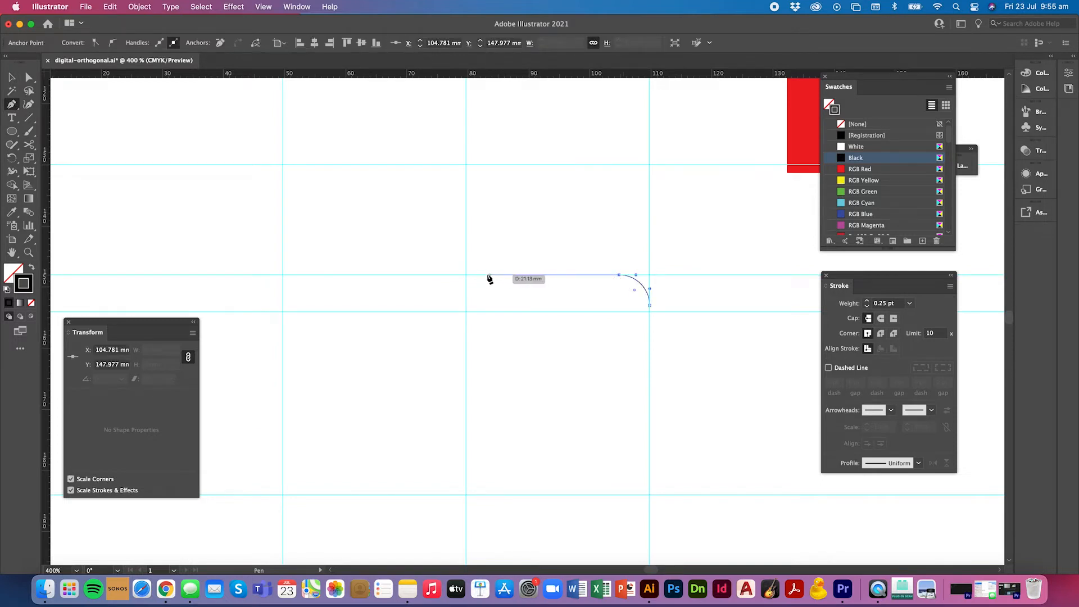
pyautogui.click(467, 275)
pyautogui.click(466, 165)
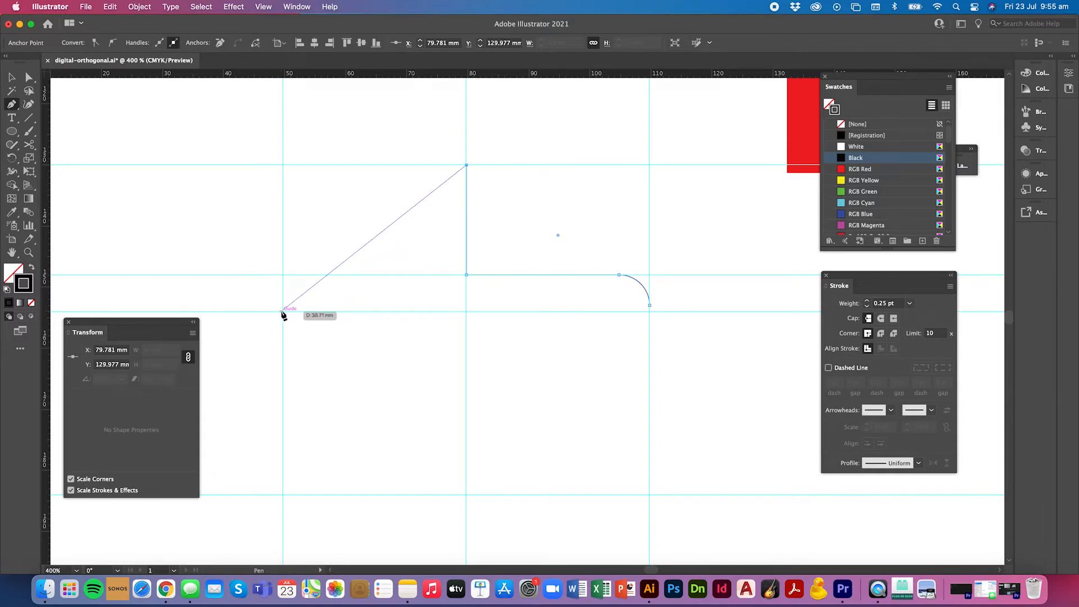
# - Continue the outline with a sloping edge to the left guide and a vertical left side down to the base guide, snapping points to guide intersections
pyautogui.click(281, 311)
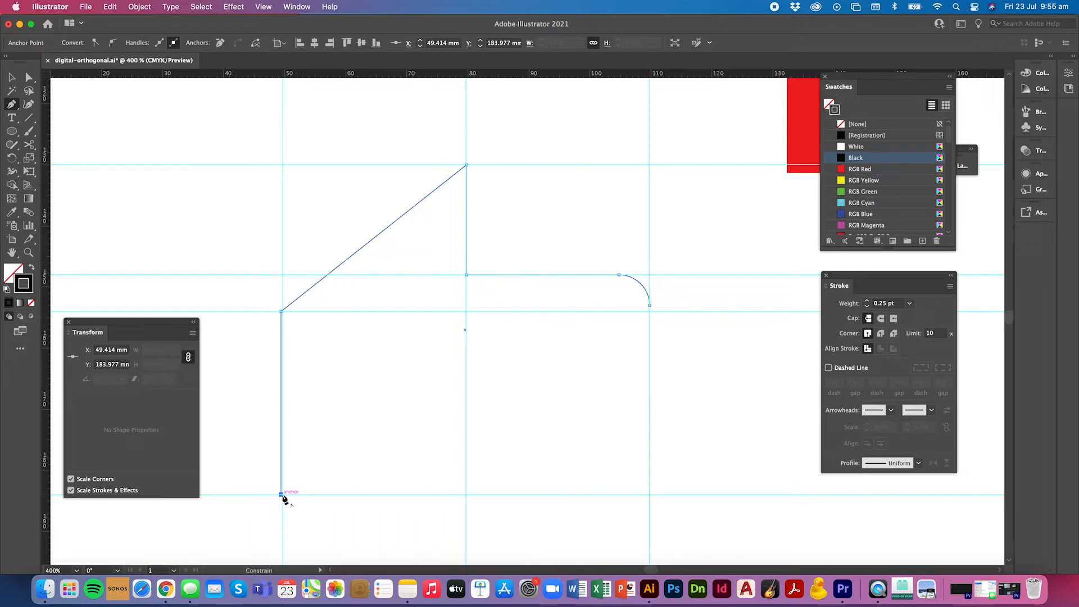
pyautogui.press('super+z')
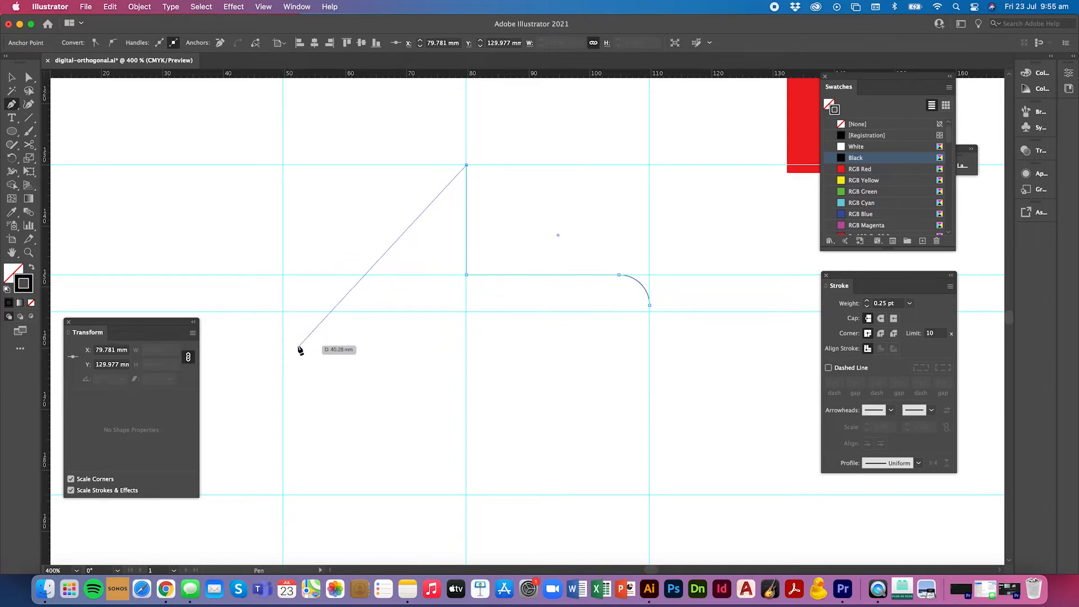
pyautogui.click(282, 311)
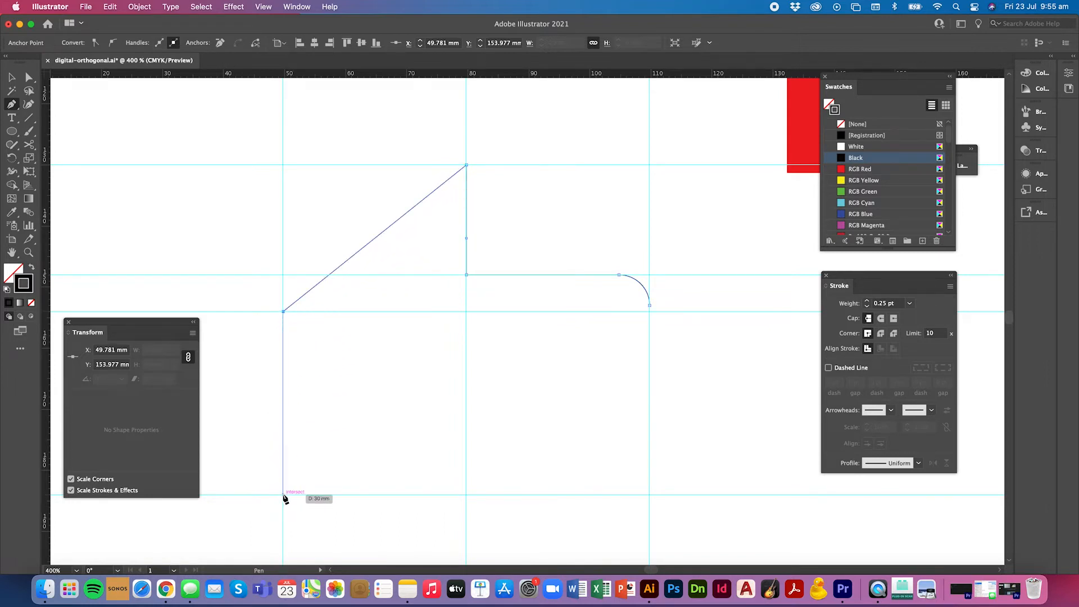
pyautogui.click(283, 495)
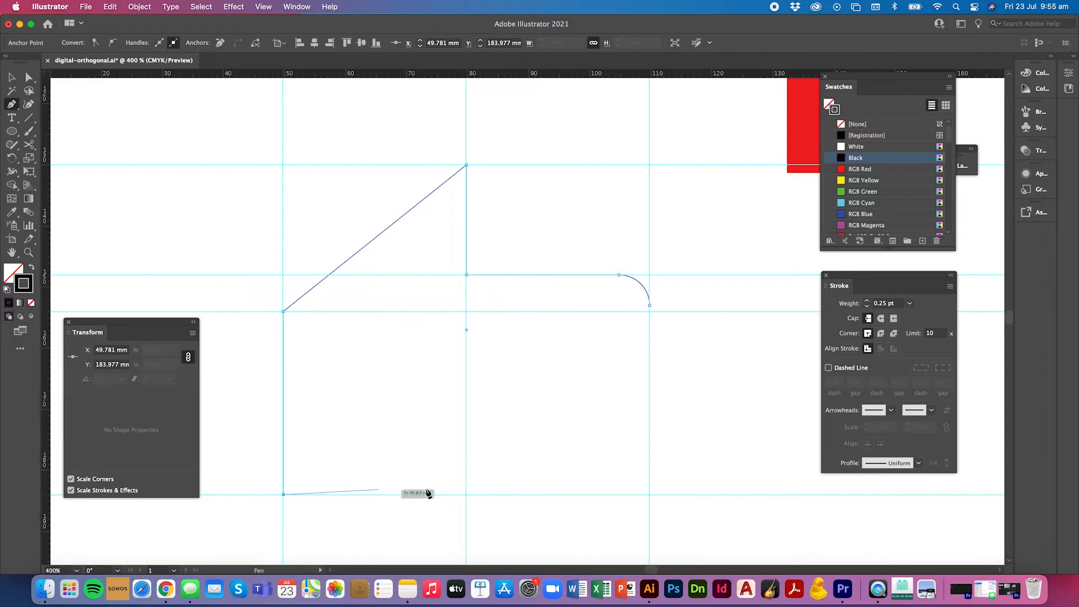
# - Draw the base to the right guide, close the outline at the arc's lower end, and check the shape with the guides hidden
pyautogui.click(650, 495)
pyautogui.moveTo(656, 327)
pyautogui.mouseDown()
pyautogui.moveTo(641, 357)
pyautogui.moveTo(645, 343)
pyautogui.mouseUp()
pyautogui.press('super+z')
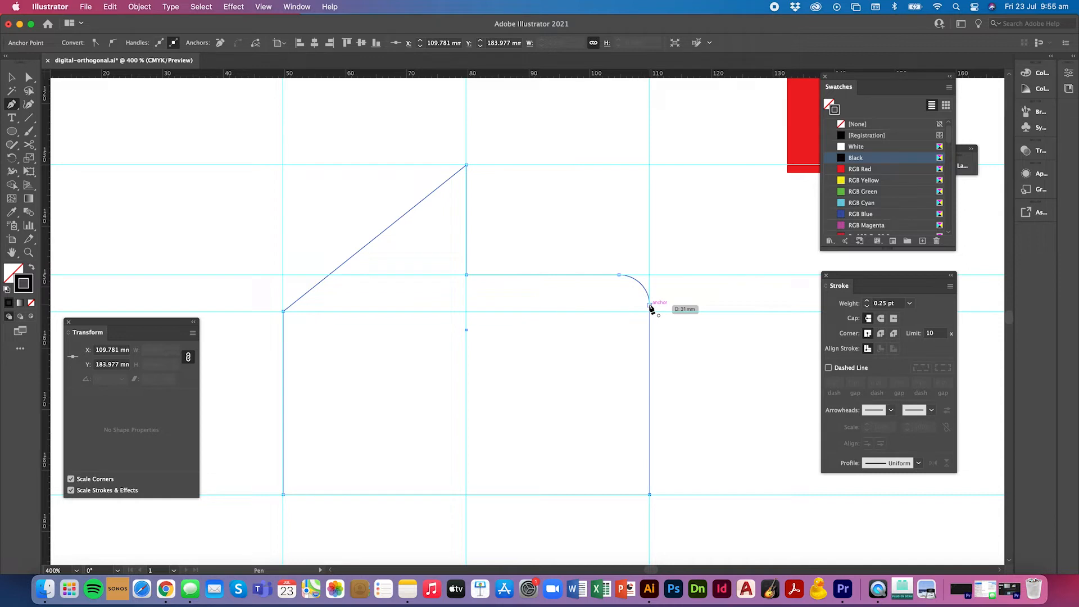
pyautogui.press('v')
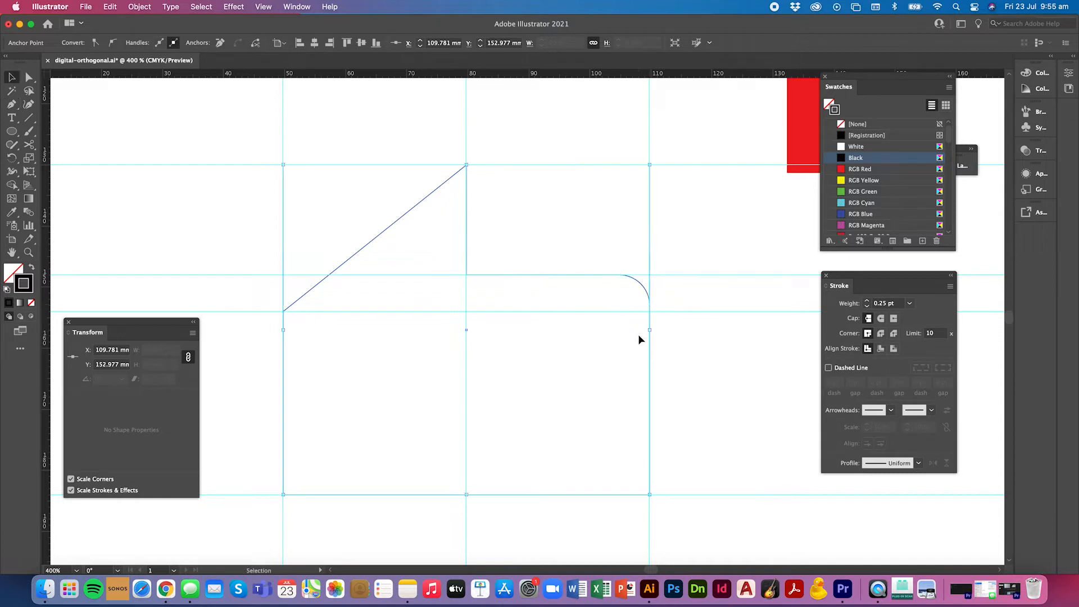
pyautogui.press('super+semicolon')
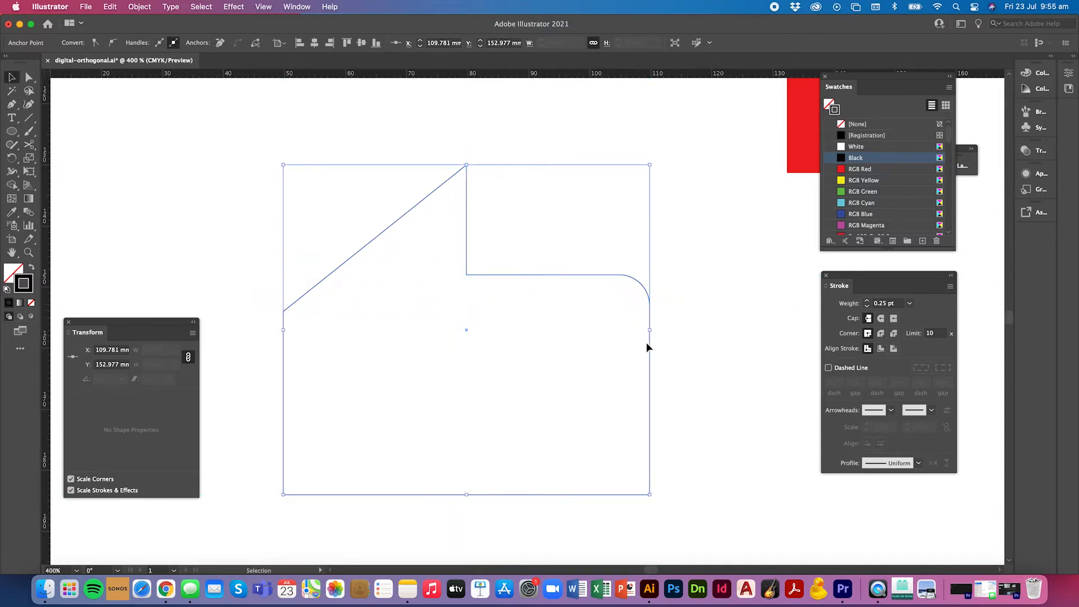
pyautogui.click(687, 351)
pyautogui.press('super+semicolon')
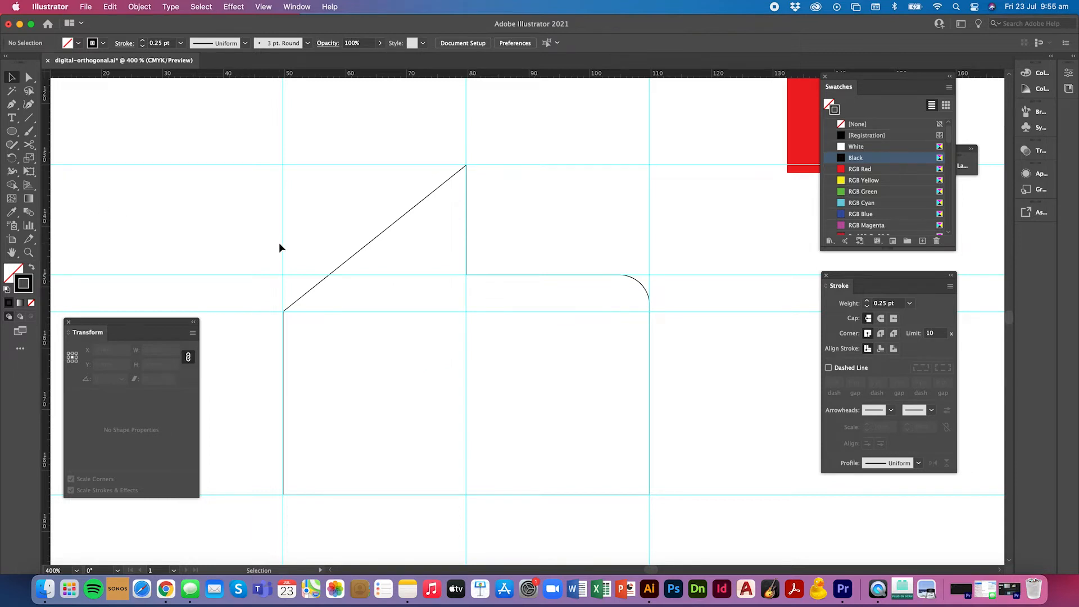
# - Resize the left spacer square to 18 mm and use it to place a horizontal guide 18 mm above the front view's base
pyautogui.press('super+minus')
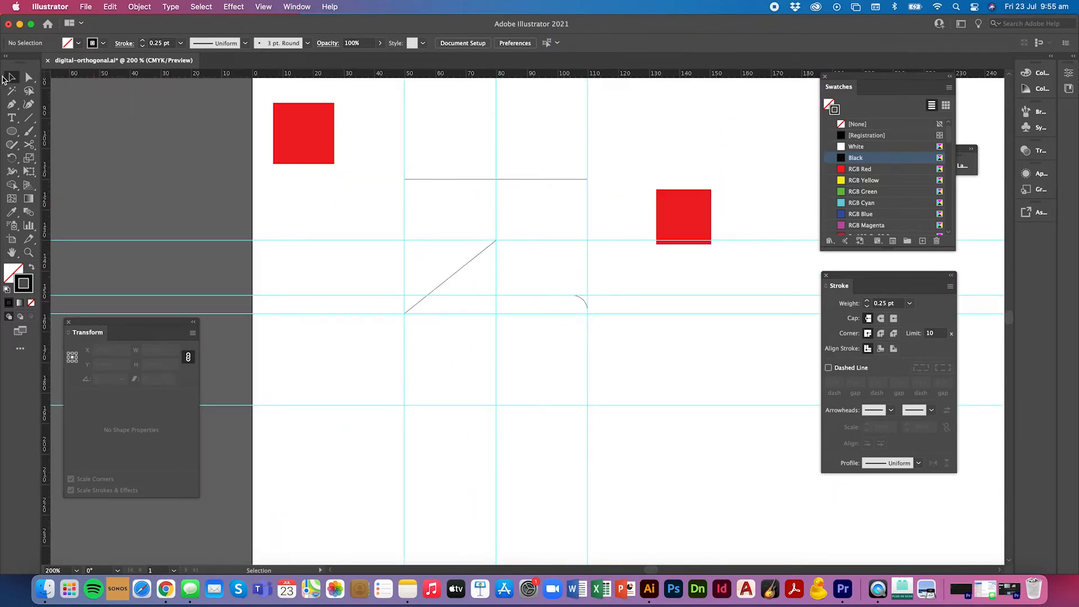
pyautogui.moveTo(276, 148); pyautogui.dragTo(385, 382)
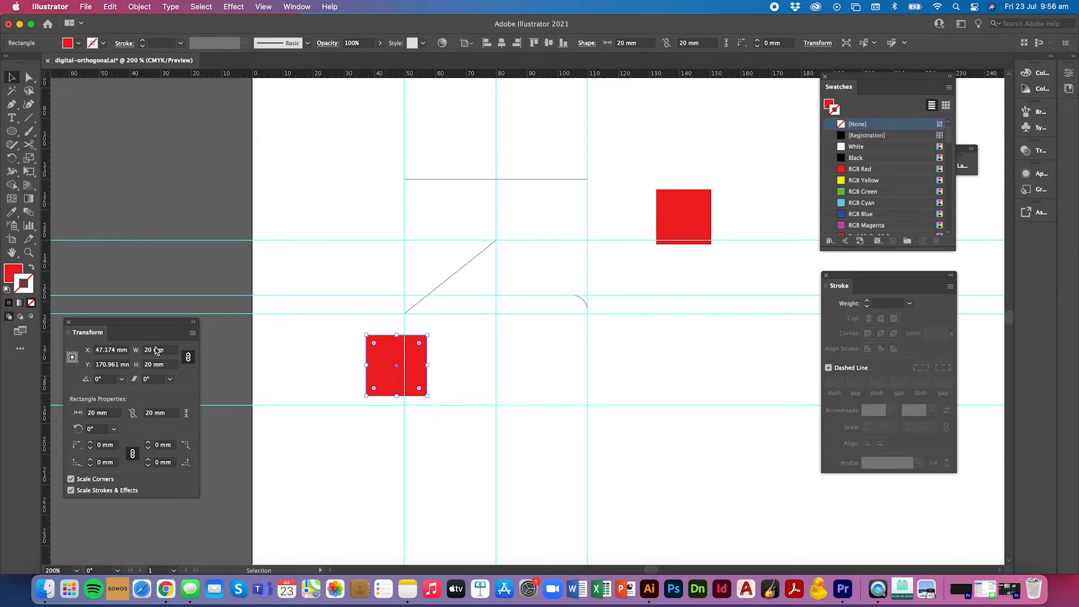
pyautogui.click(171, 353)
pyautogui.write('18')
pyautogui.press('Return')
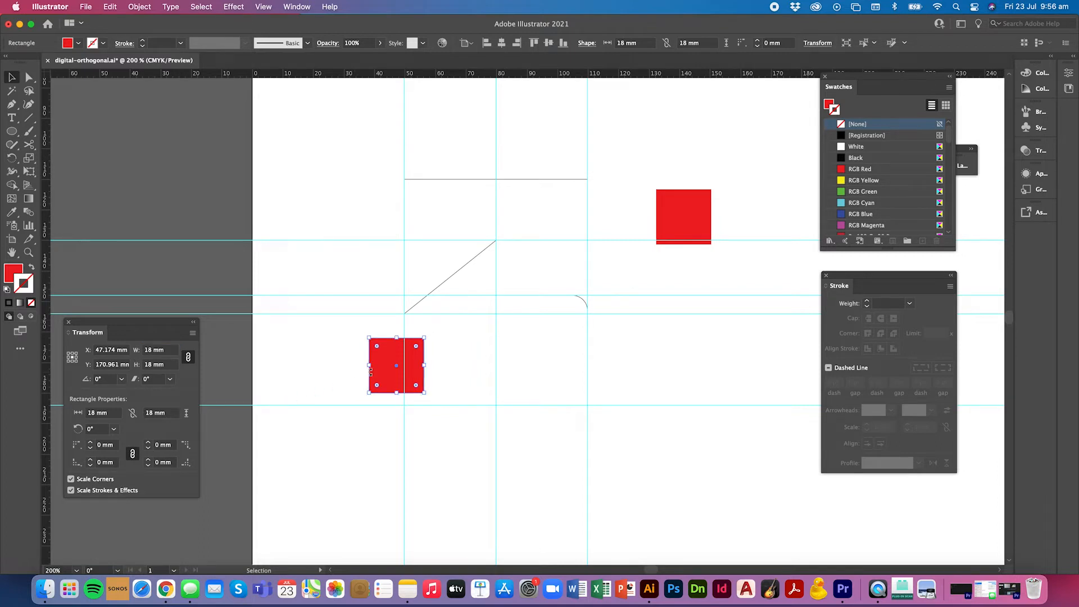
pyautogui.moveTo(377, 373); pyautogui.dragTo(479, 385)
pyautogui.moveTo(523, 75); pyautogui.dragTo(316, 234)
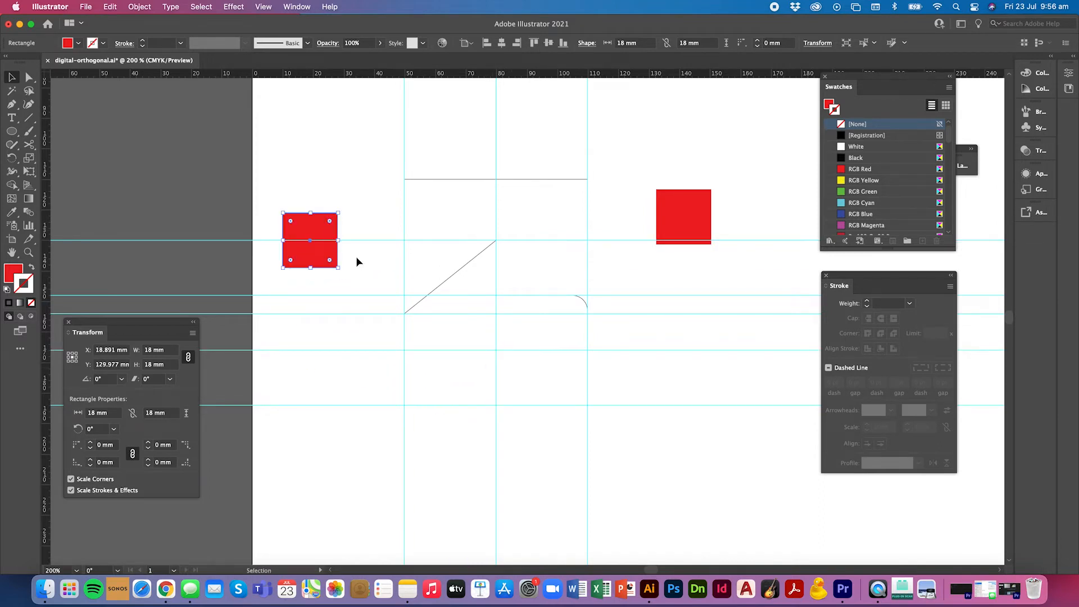
# - Create a circle 24 mm wide and 24 mm high with the Ellipse tool
pyautogui.click(11, 131)
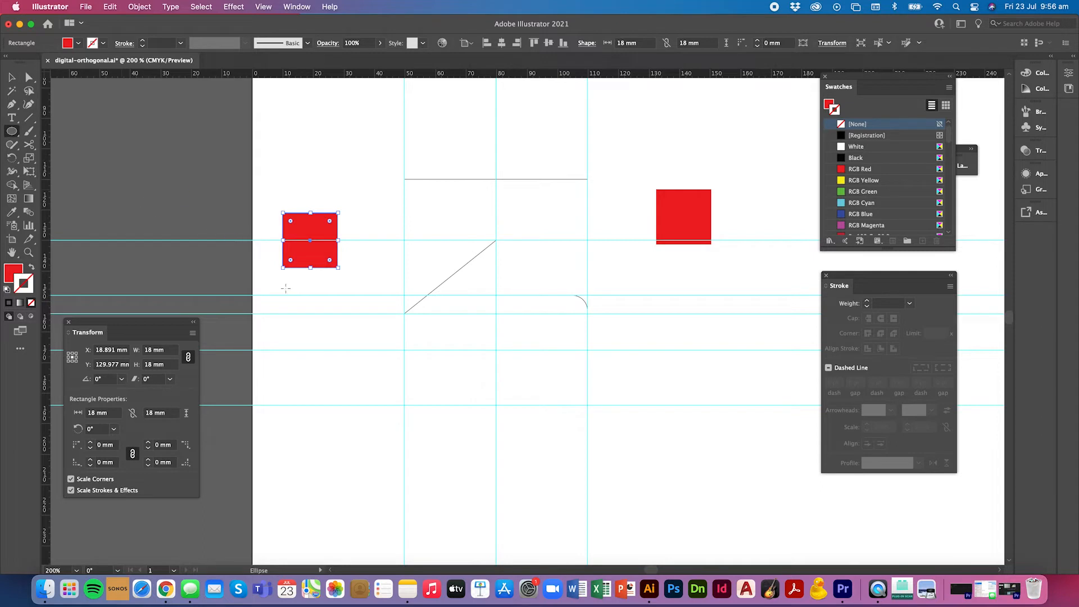
pyautogui.click(358, 322)
pyautogui.write('24')
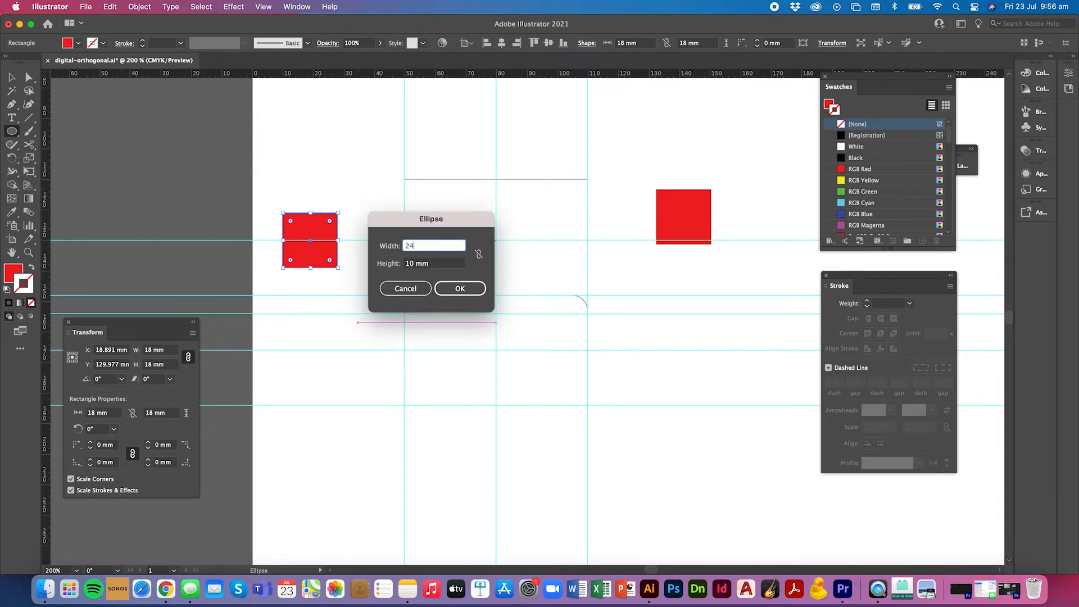
pyautogui.press('Tab')
pyautogui.write('24')
pyautogui.press('Return')
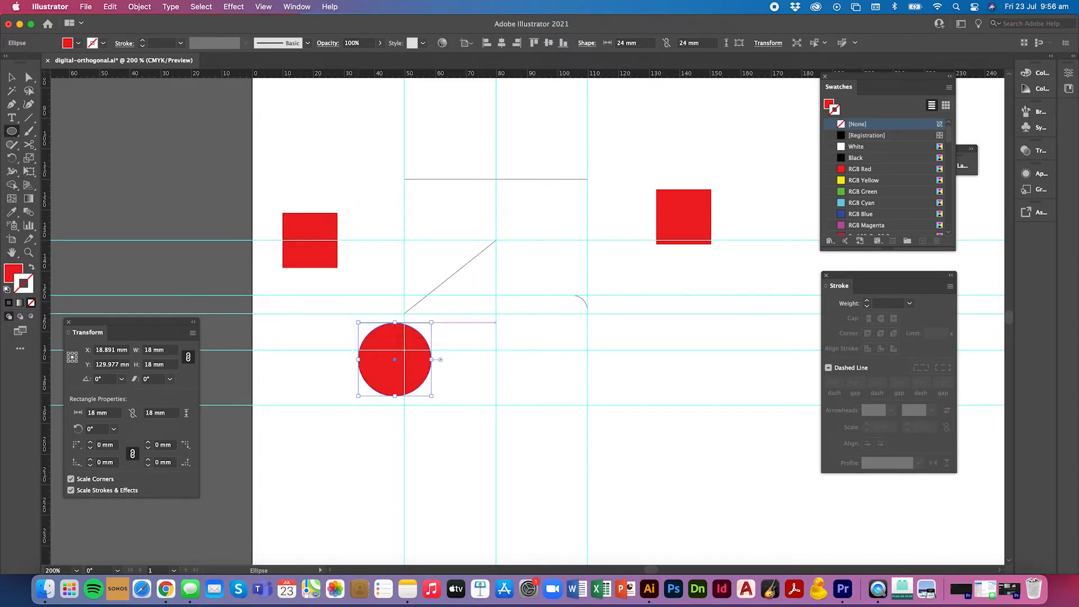
# - Give the 24 mm circle no fill and a 0.25 pt black stroke, and centre it where the new guide crosses the middle vertical guide
pyautogui.click(8, 73)
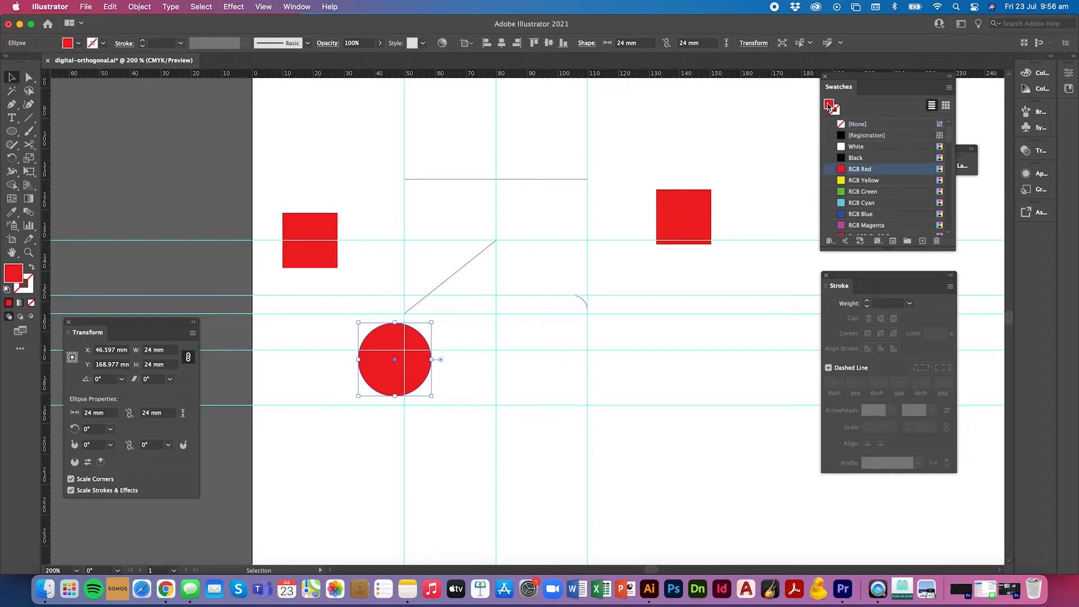
pyautogui.click(839, 123)
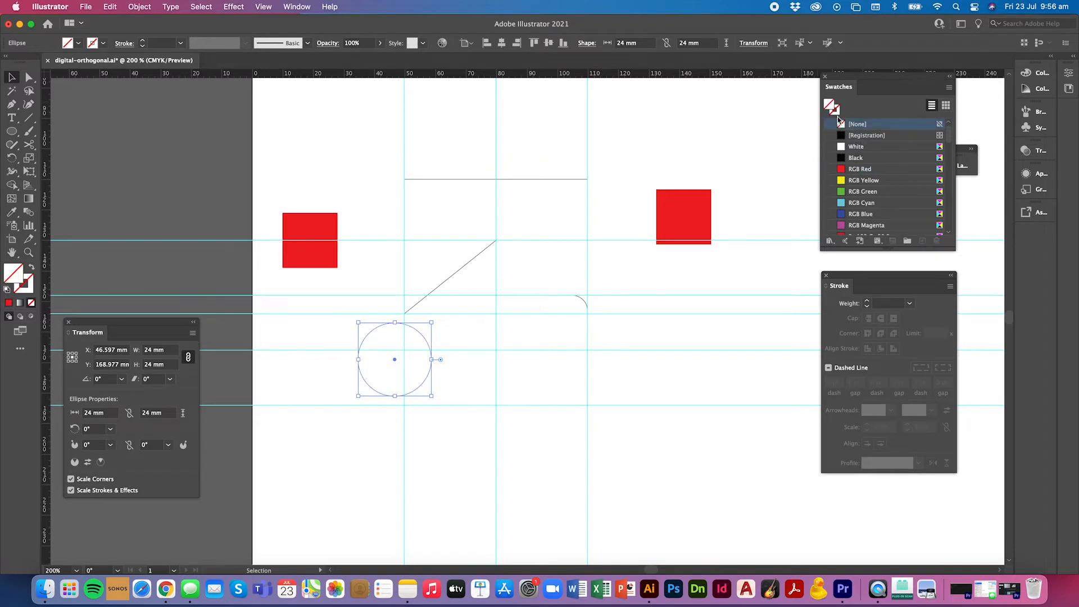
pyautogui.click(836, 111)
pyautogui.click(846, 158)
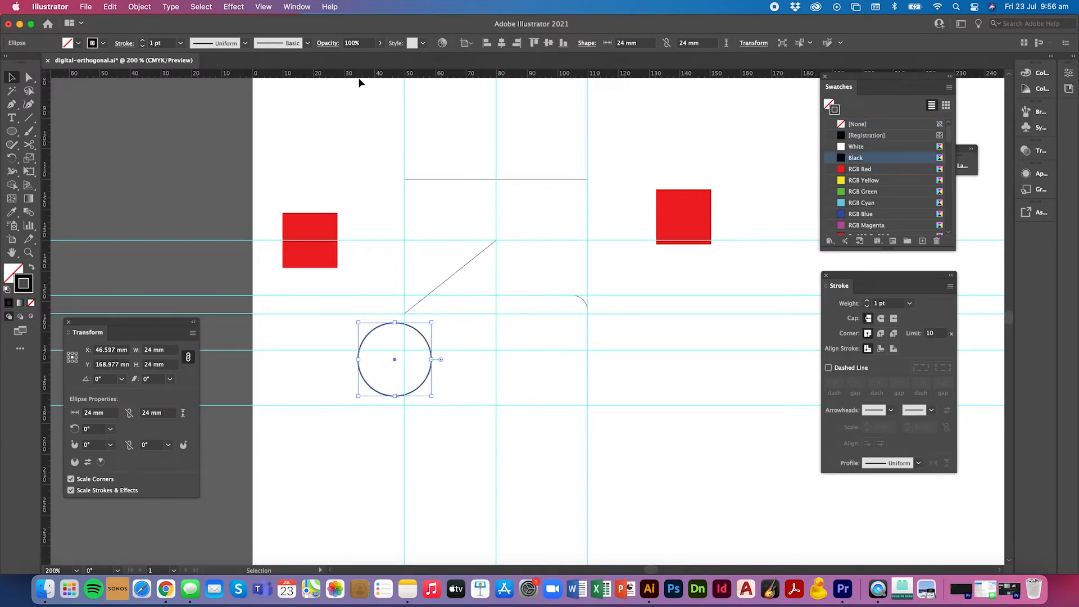
pyautogui.click(181, 43)
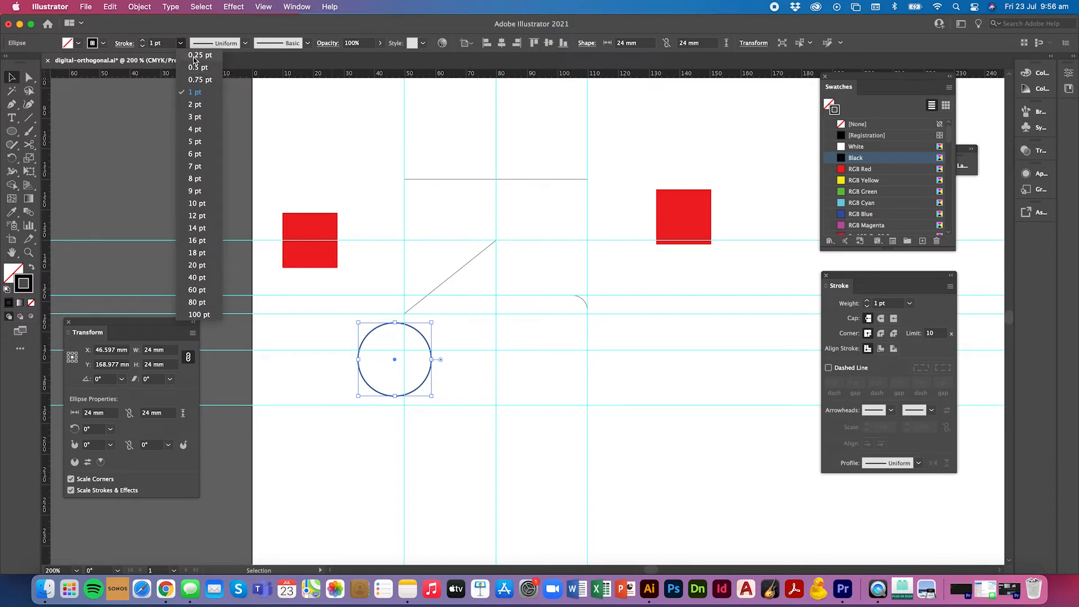
pyautogui.click(194, 55)
pyautogui.click(343, 223)
pyautogui.moveTo(424, 340); pyautogui.dragTo(526, 330)
pyautogui.click(548, 336)
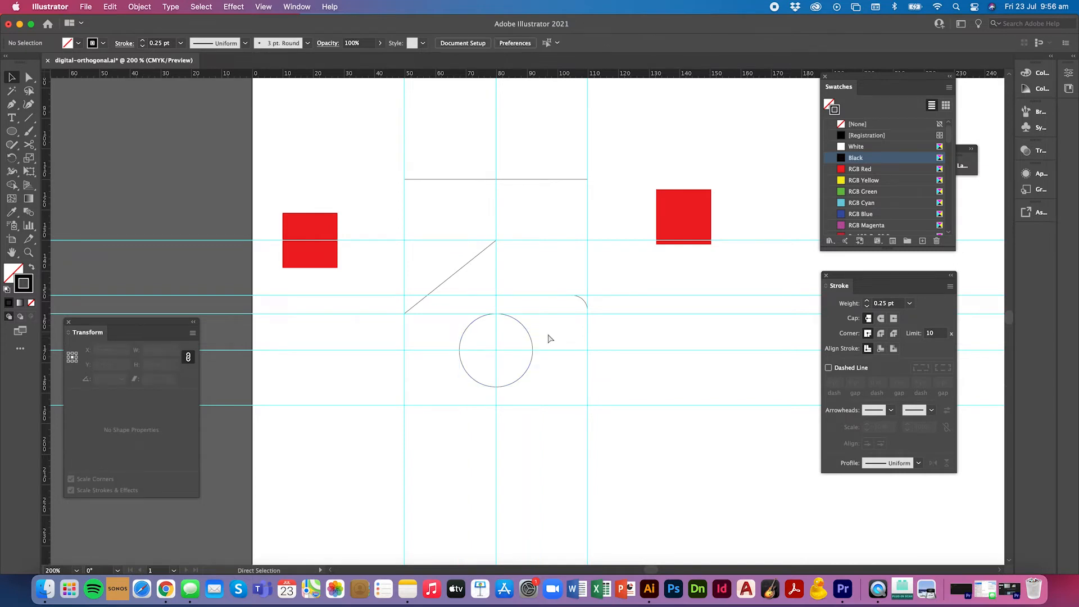
# - Resize the other spacer square to 20 mm and place its left side against the front view's right vertical guide
pyautogui.press('super+minus')
pyautogui.press('super+minus')
pyautogui.hscroll(4, 548, 335)
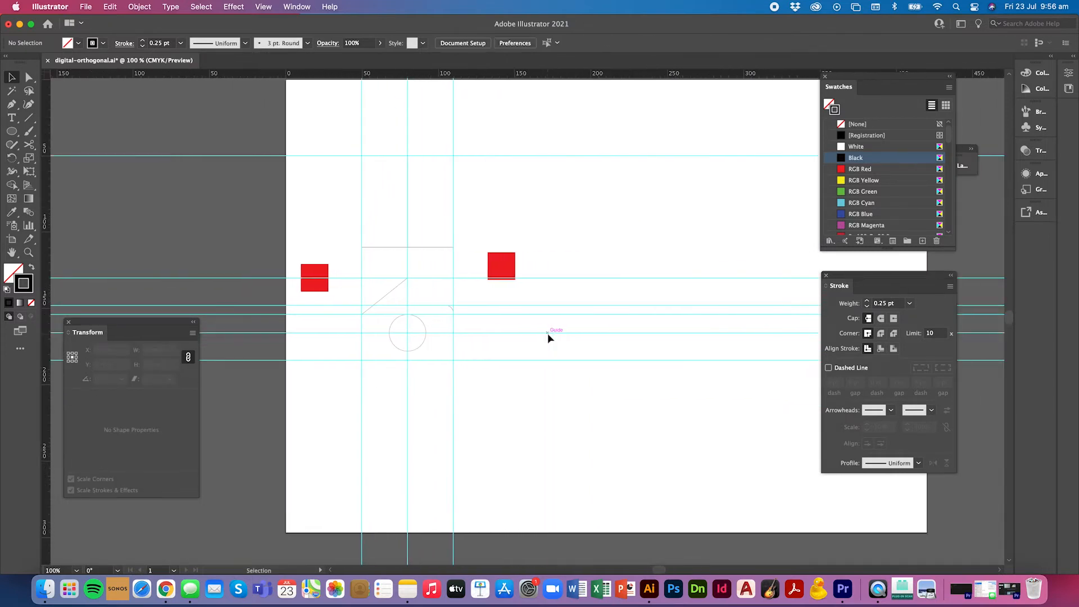
pyautogui.moveTo(513, 272); pyautogui.dragTo(474, 321)
pyautogui.click(162, 351)
pyautogui.write('20')
pyautogui.press('Return')
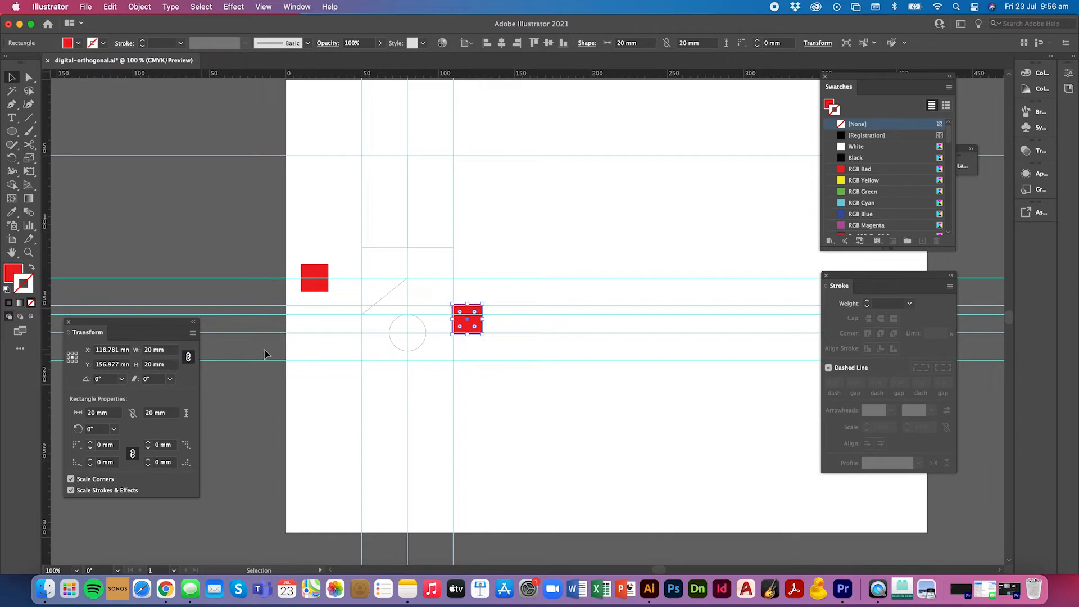
pyautogui.click(482, 359)
pyautogui.moveTo(471, 327); pyautogui.dragTo(475, 327)
# - Place a vertical guide along the right side of the 20 mm square to mark the gap beside the front view
pyautogui.press('super+equal')
pyautogui.press('super+equal')
pyautogui.press('super+equal')
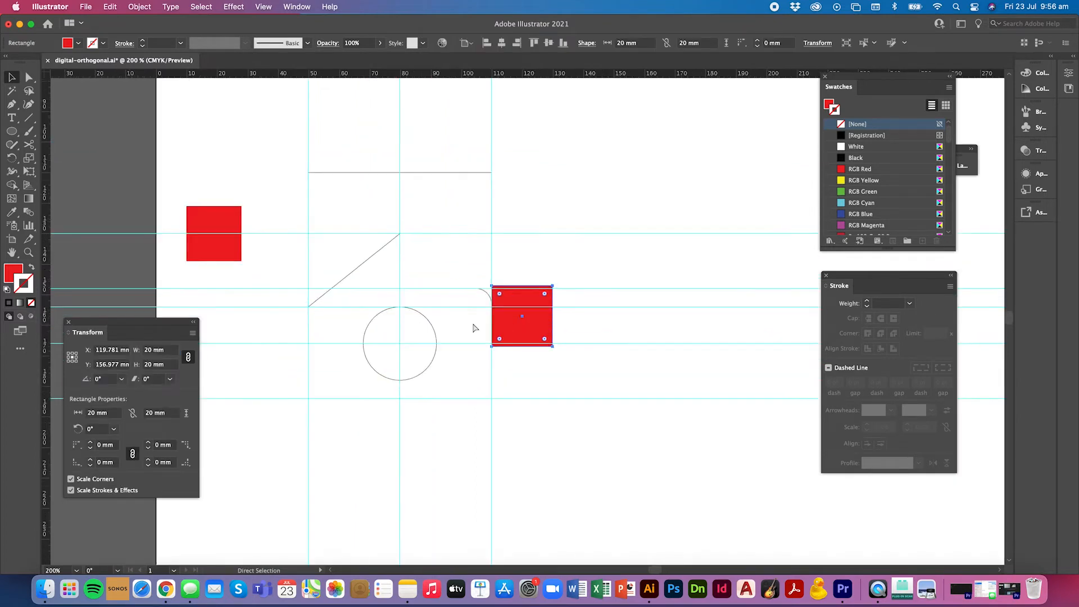
pyautogui.click(513, 419)
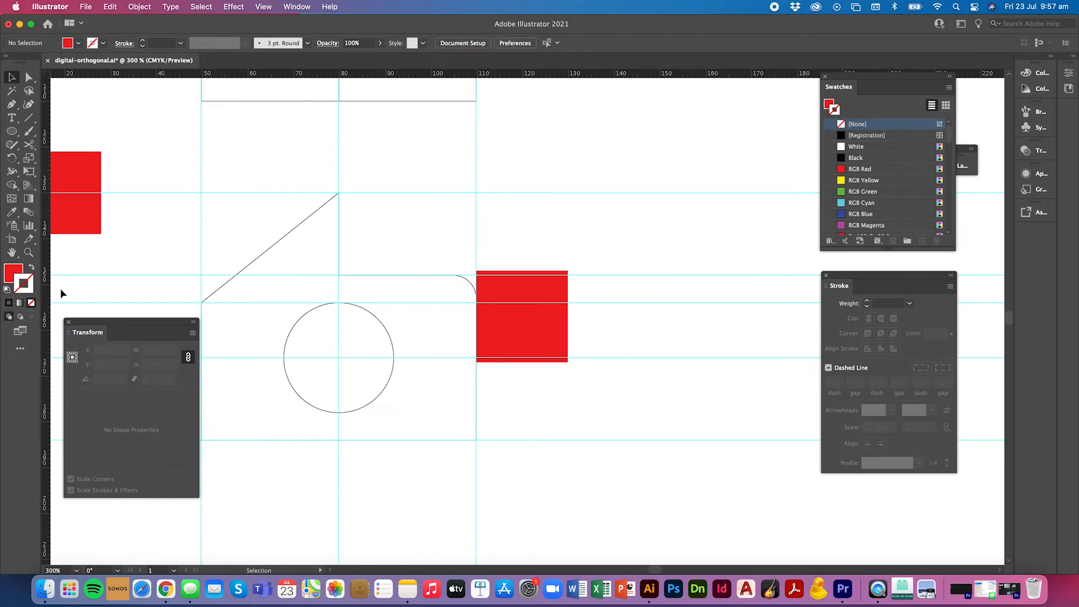
pyautogui.moveTo(47, 292); pyautogui.dragTo(567, 288)
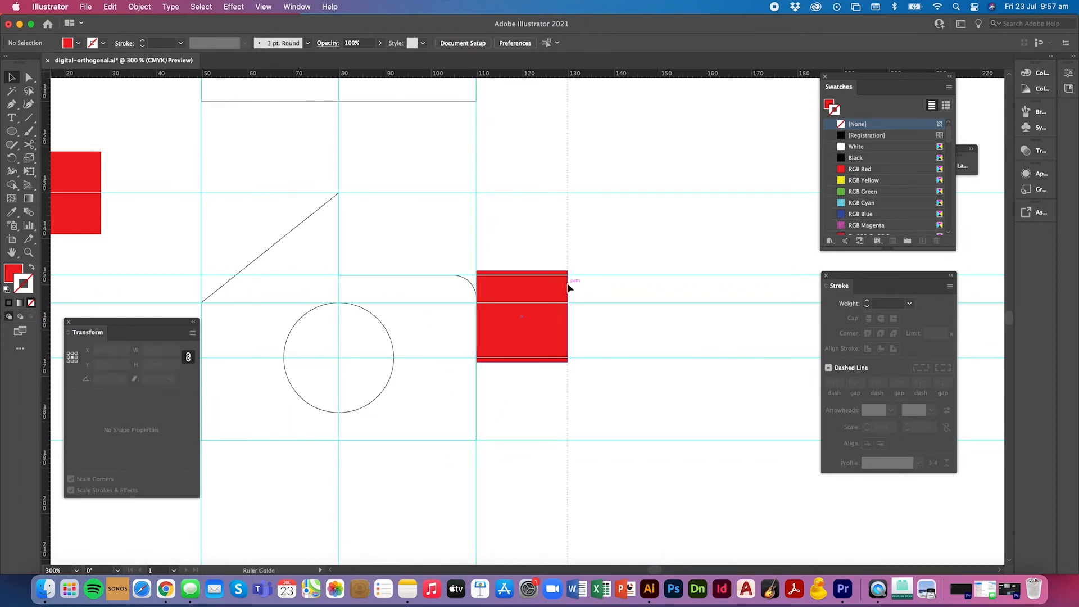
pyautogui.press('super+minus')
pyautogui.press('super+minus')
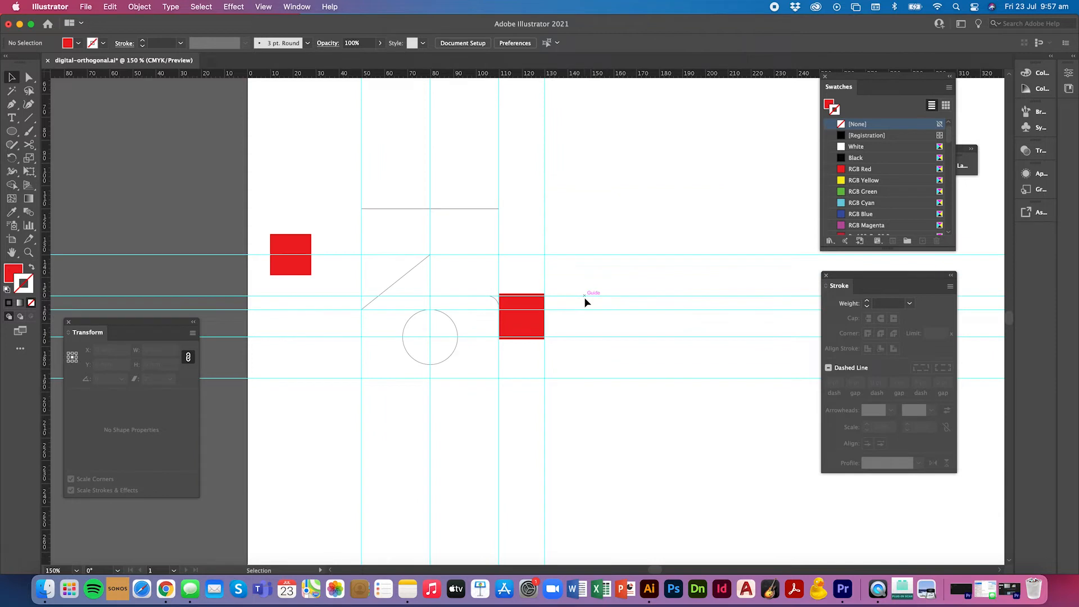
pyautogui.hscroll(3, 585, 302)
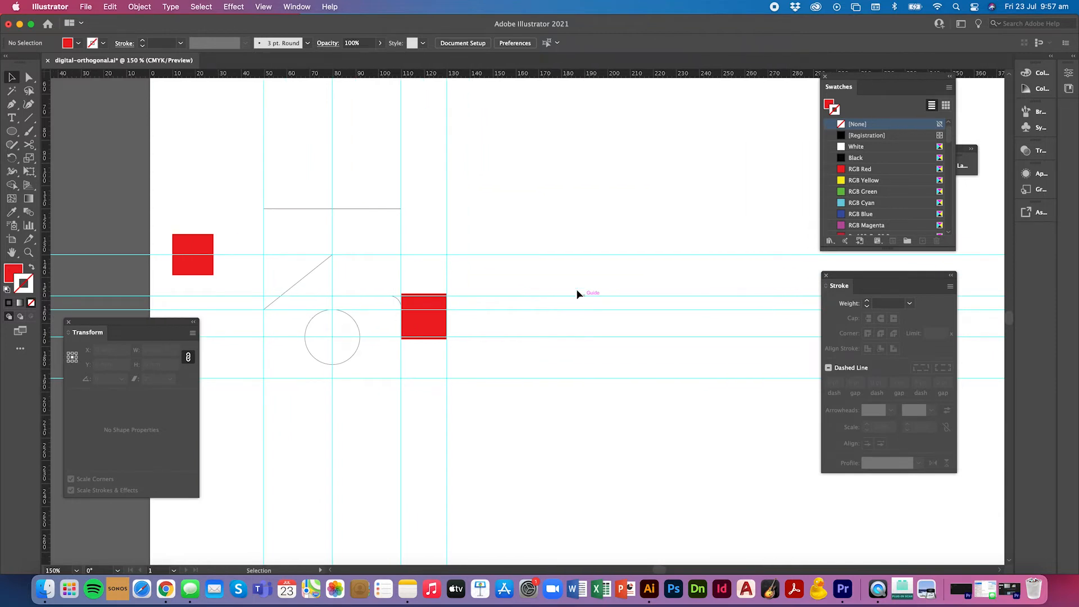
# - Paste a copy of the top view's 60 mm square and align its lower-left corner with the gap guide and the front view's baseline guide
pyautogui.click(387, 210)
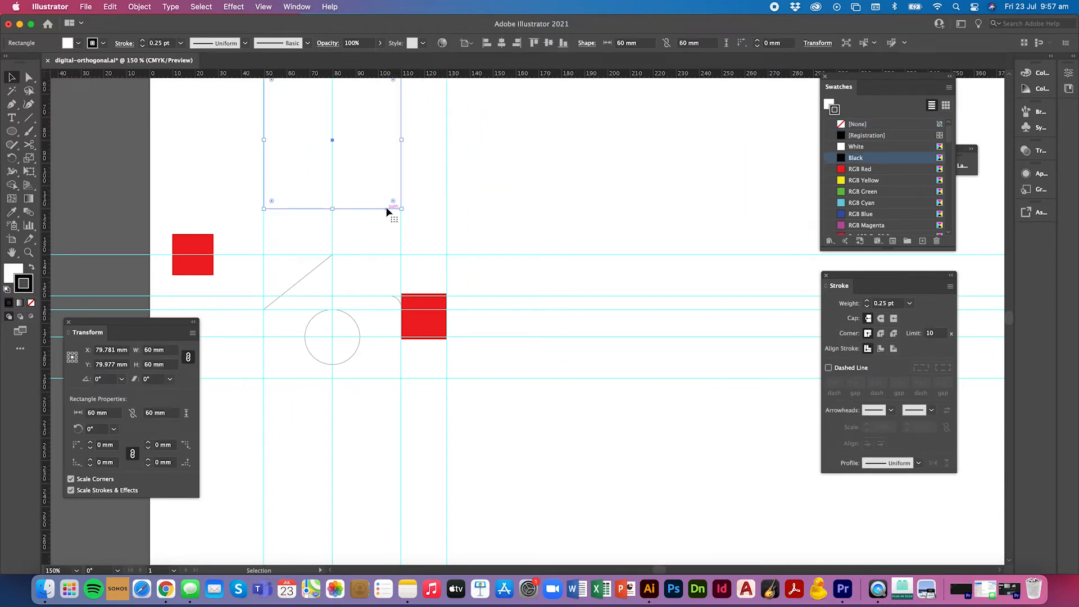
pyautogui.press('a')
pyautogui.click(387, 209)
pyautogui.press('v')
pyautogui.press('super+v')
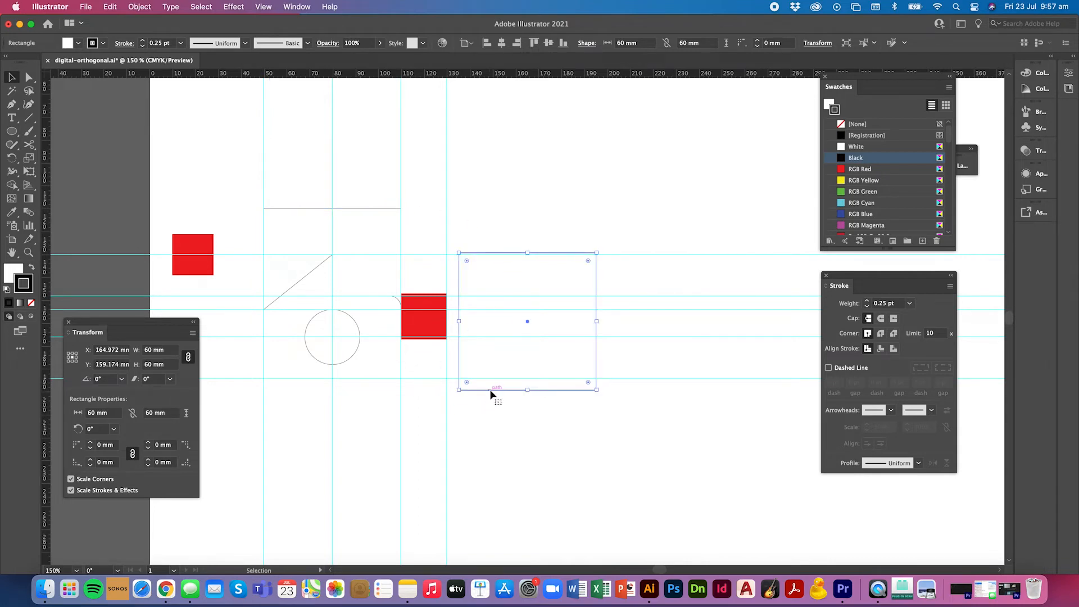
pyautogui.moveTo(489, 390)
pyautogui.mouseDown()
pyautogui.moveTo(487, 377)
pyautogui.moveTo(479, 382)
pyautogui.mouseUp()
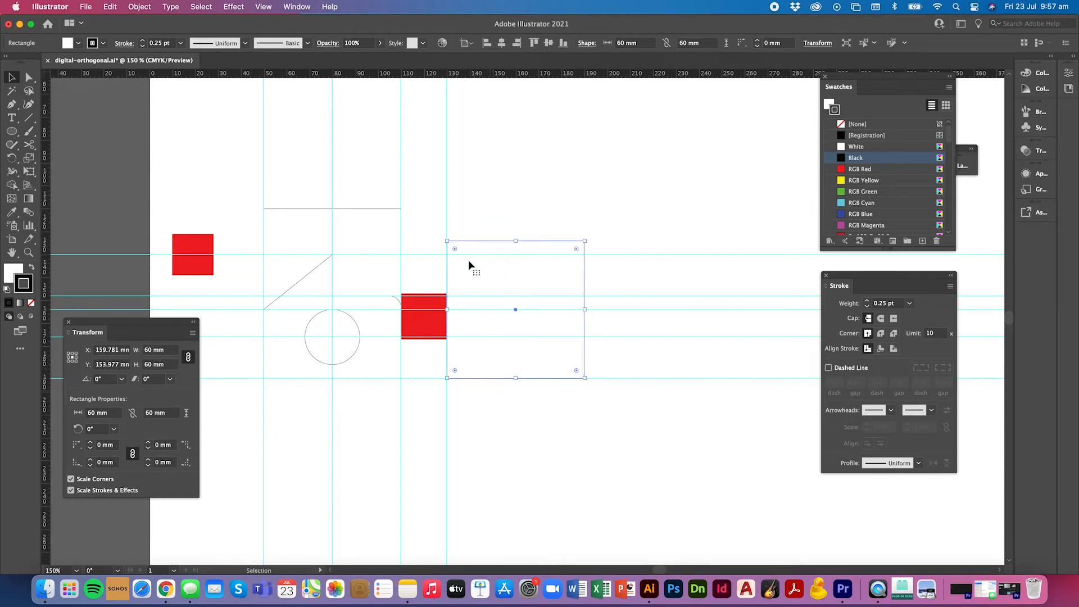
# - Set the copied square's height to 54 mm, keeping its bottom edge fixed and its width at 60 mm, and check it without guides
pyautogui.moveTo(515, 240)
pyautogui.mouseDown()
pyautogui.moveTo(517, 256)
pyautogui.moveTo(515, 221)
pyautogui.mouseUp()
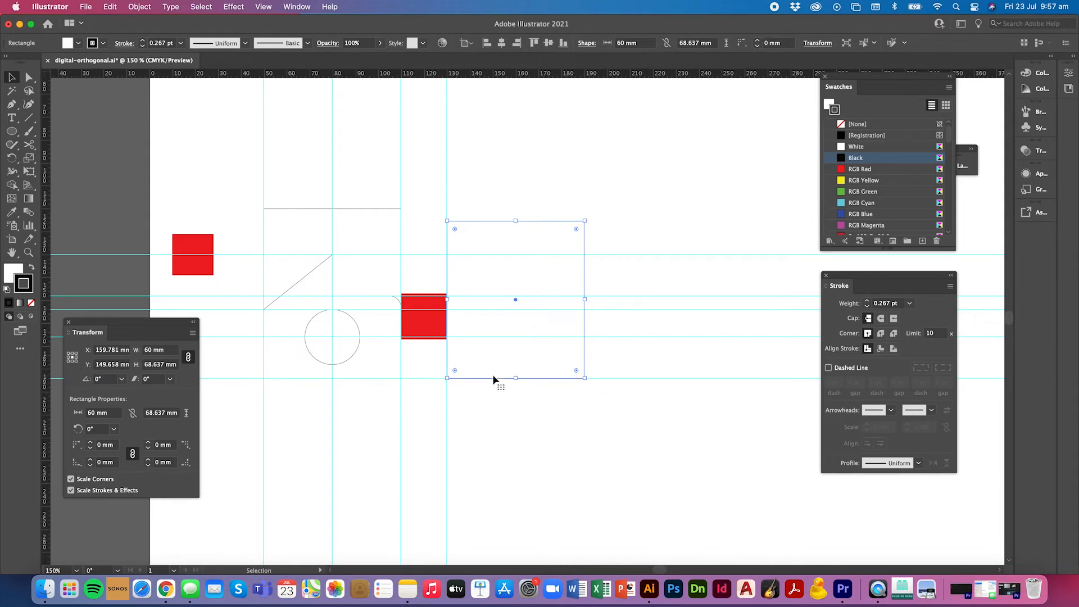
pyautogui.click(71, 361)
pyautogui.click(188, 357)
pyautogui.doubleClick(165, 365)
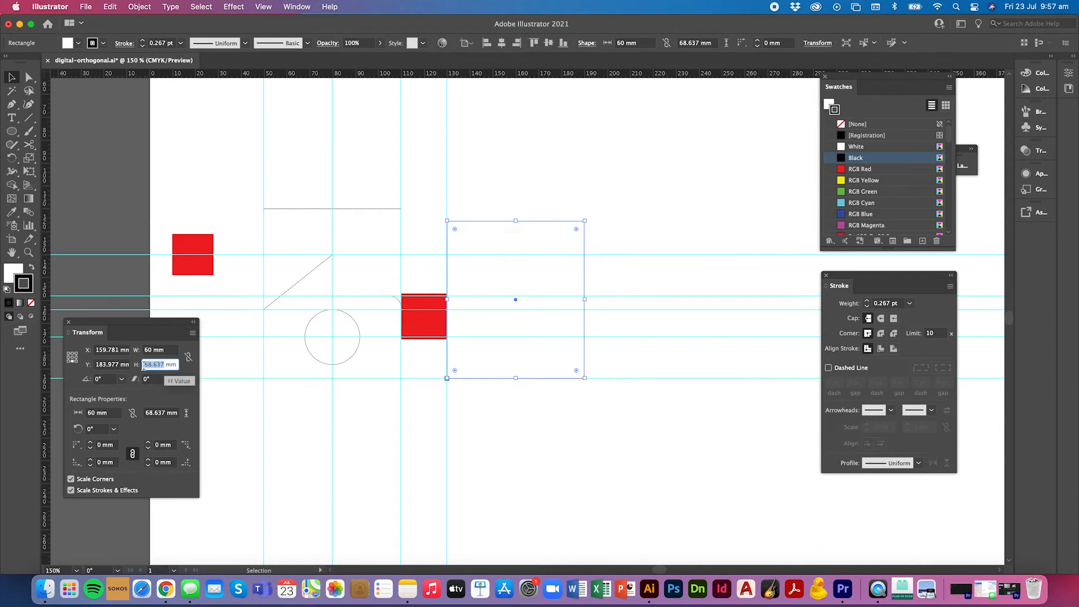
pyautogui.write('54')
pyautogui.press('Return')
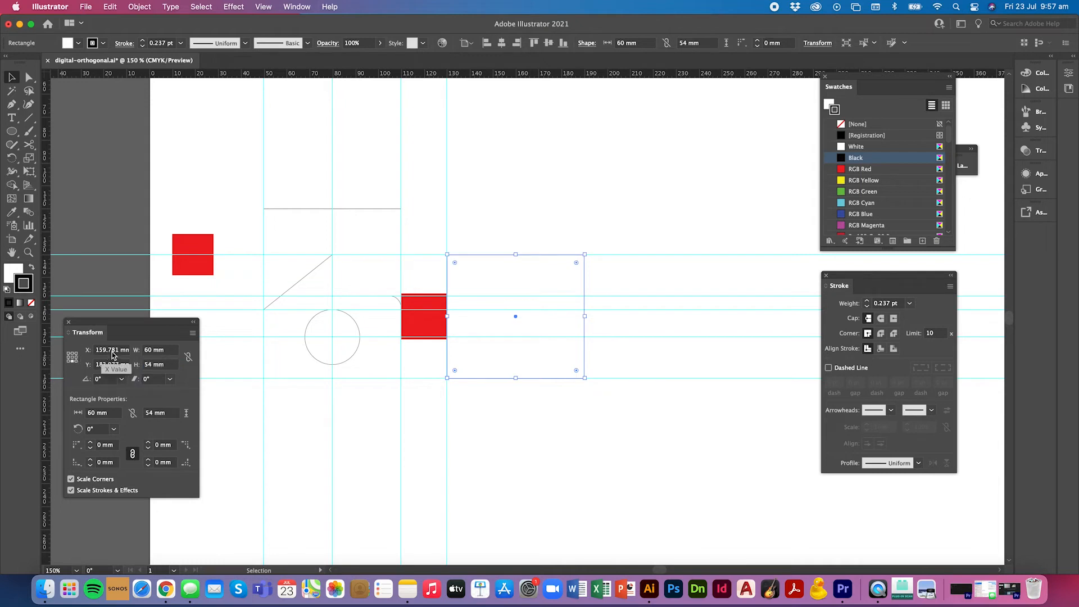
pyautogui.click(460, 397)
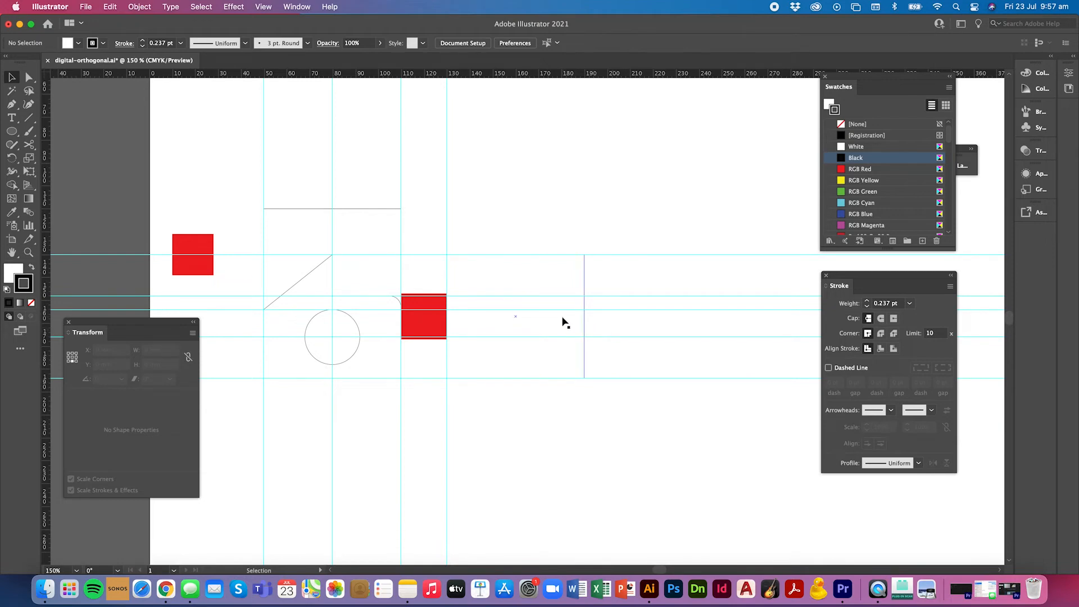
pyautogui.press('super+semicolon')
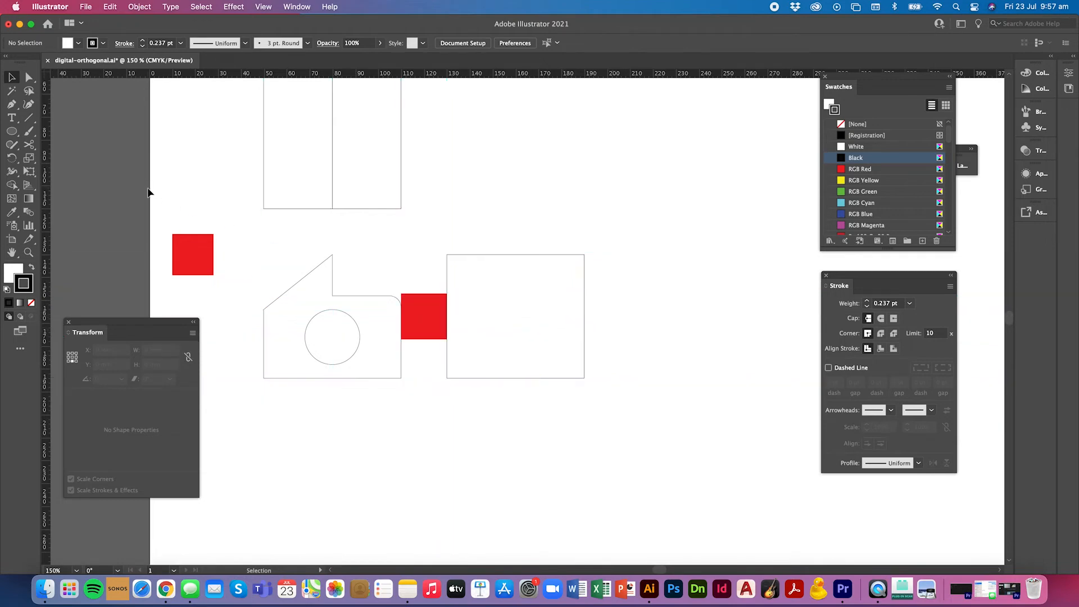
pyautogui.press('super+semicolon')
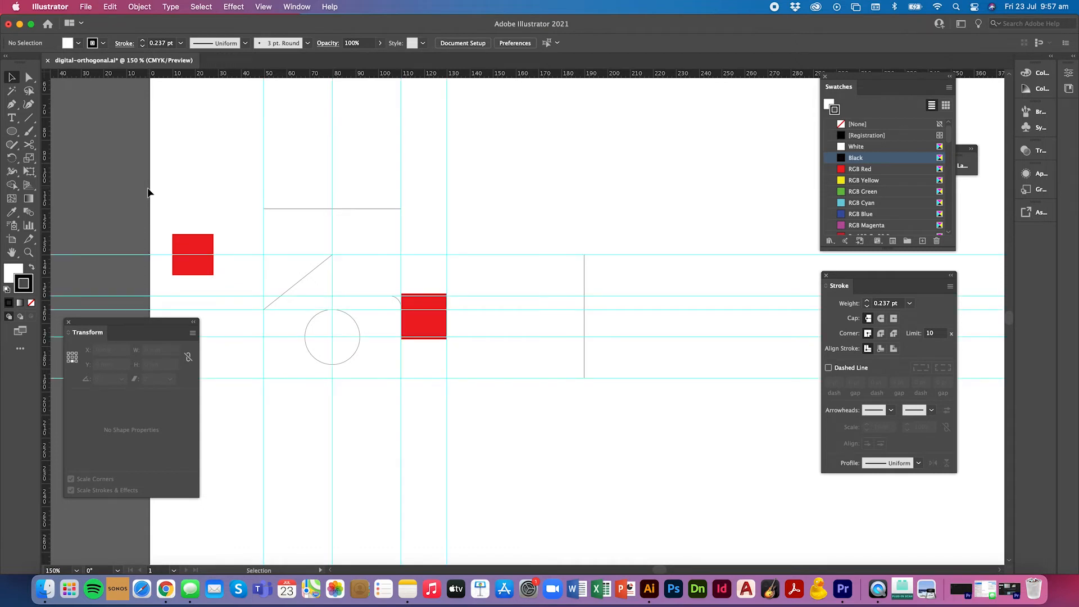
# - Draw a 60 mm horizontal line across the side view and align it with the guide for the front view's upper step edge
pyautogui.click(28, 117)
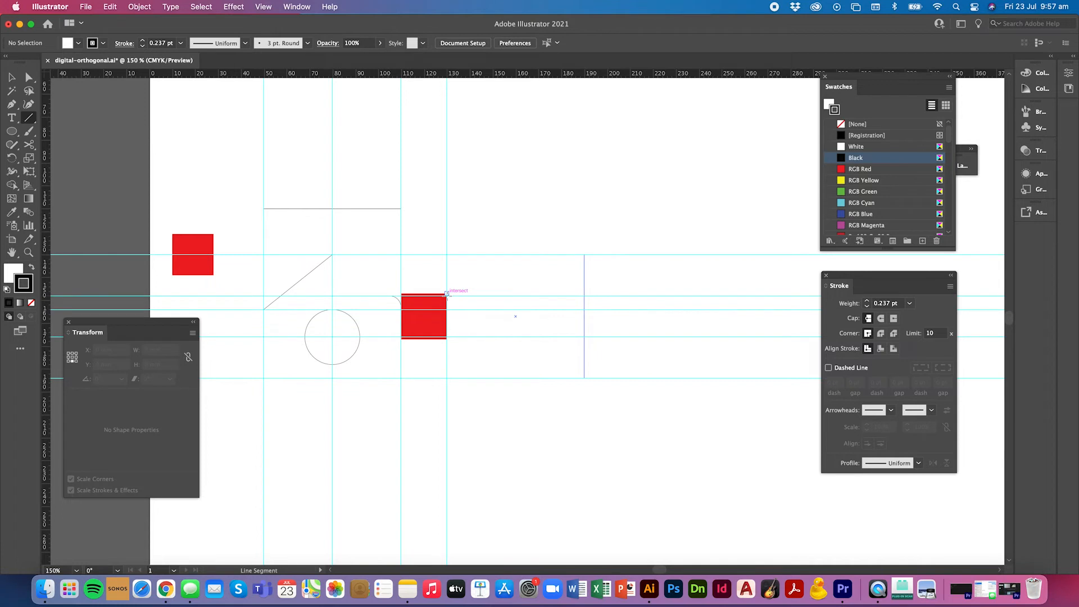
pyautogui.moveTo(447, 293); pyautogui.dragTo(585, 304)
pyautogui.press('v')
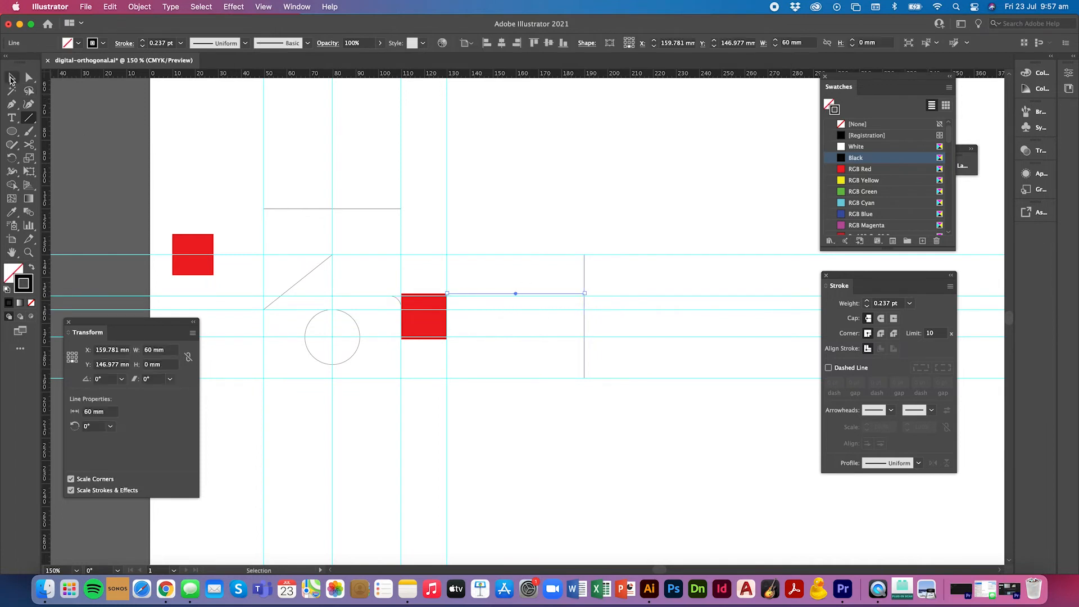
pyautogui.moveTo(526, 294); pyautogui.dragTo(526, 301)
pyautogui.click(528, 306)
pyautogui.click(616, 303)
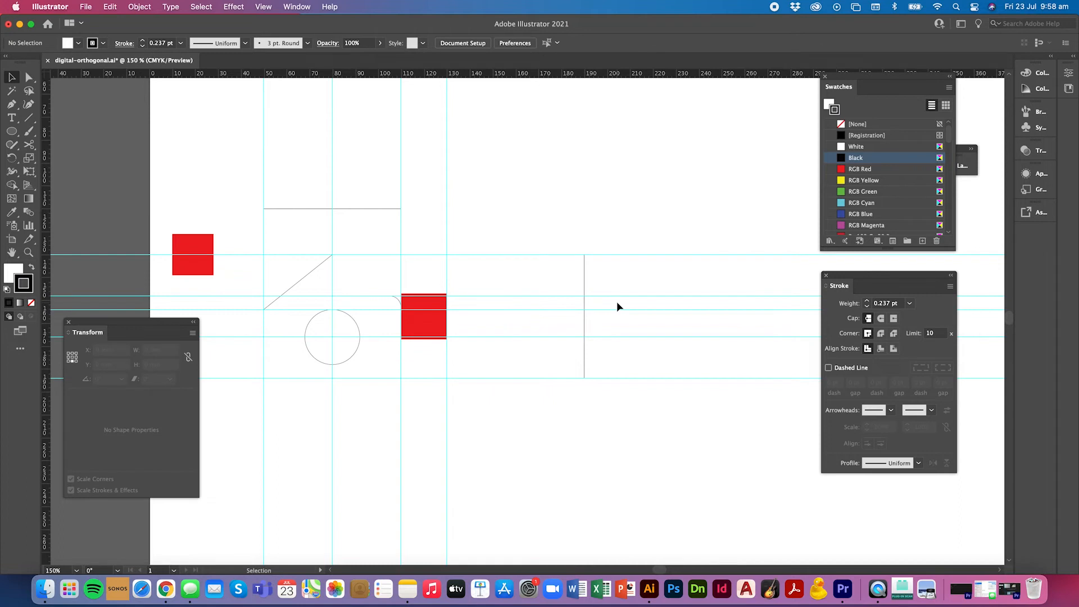
# - Hide the guides and duplicate the top view's vertical middle line so the copy lines up with the right edge of the front view's circle
pyautogui.scroll(3, 616, 301)
pyautogui.press('super+semicolon')
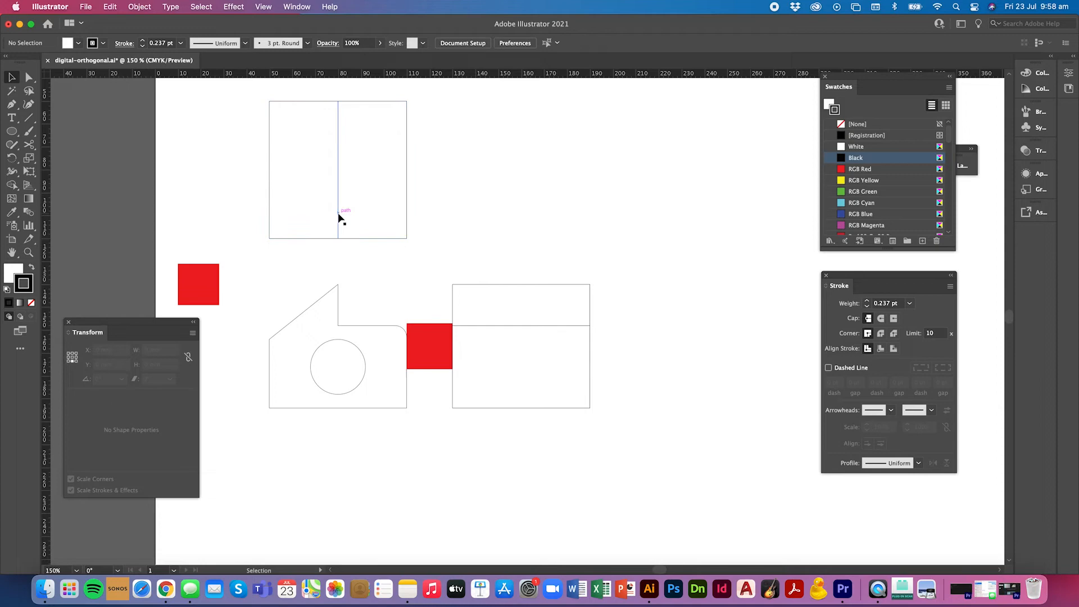
pyautogui.moveTo(339, 217); pyautogui.dragTo(369, 218)
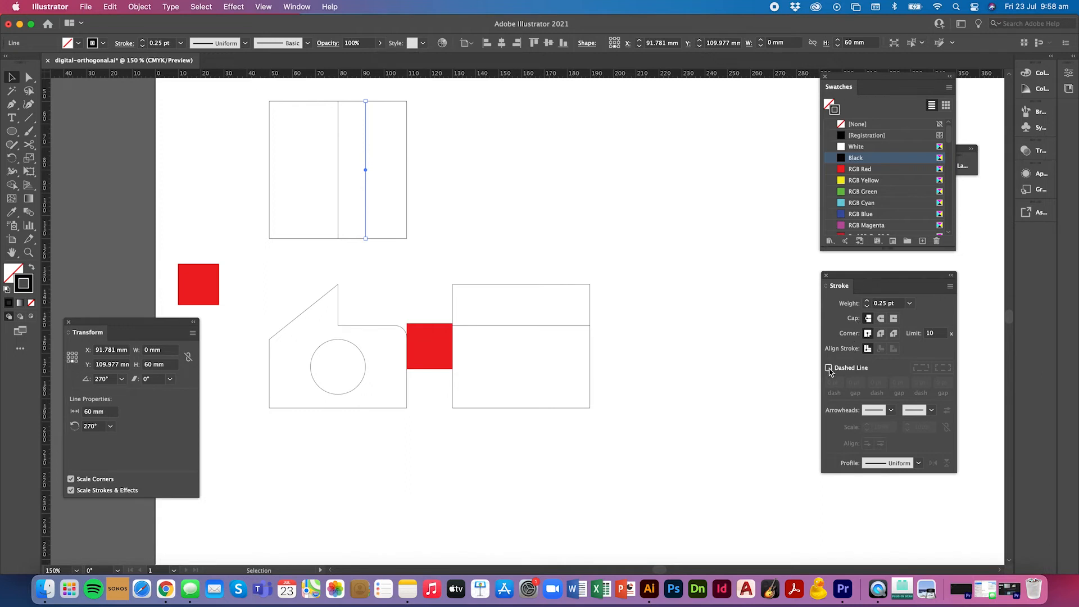
pyautogui.click(508, 245)
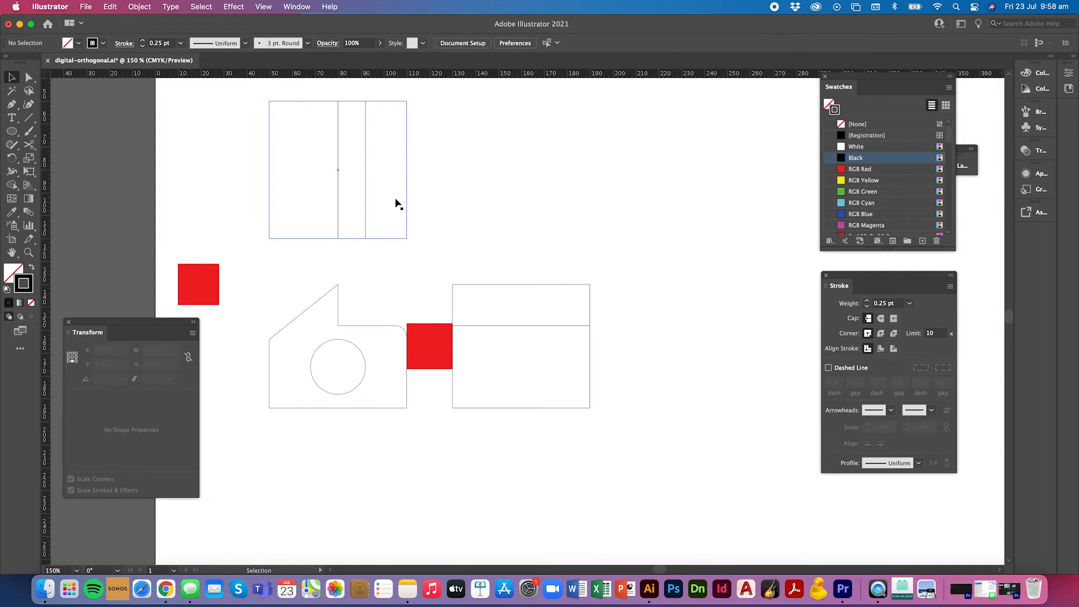
pyautogui.moveTo(368, 205); pyautogui.dragTo(484, 204)
pyautogui.press('Delete')
# - Make the copied line dashed with 6 pt dashes, and duplicate it in line with the circle's left edge
pyautogui.click(366, 190)
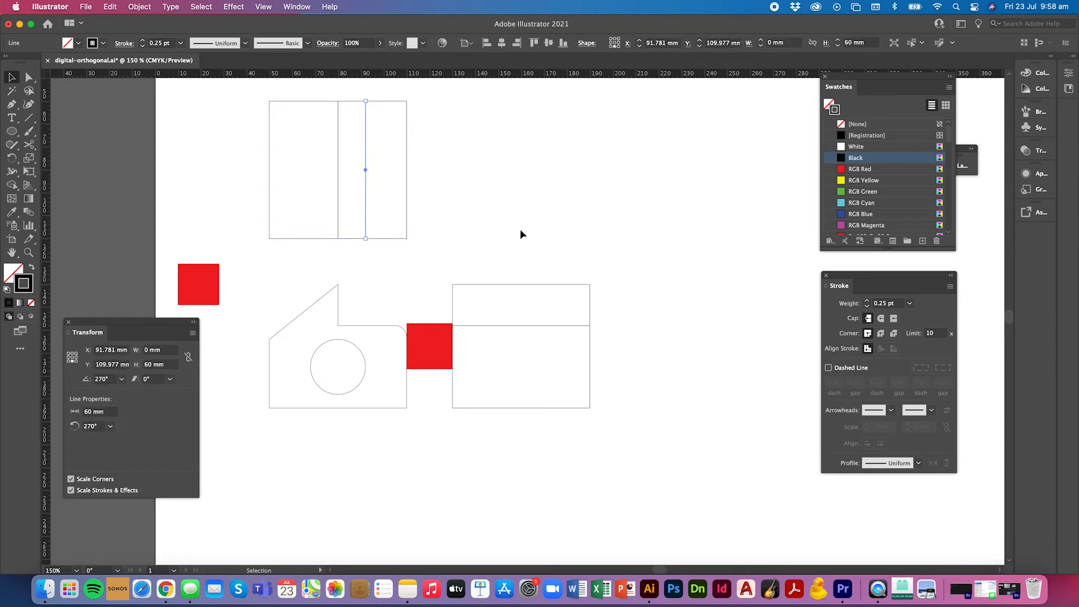
pyautogui.click(829, 368)
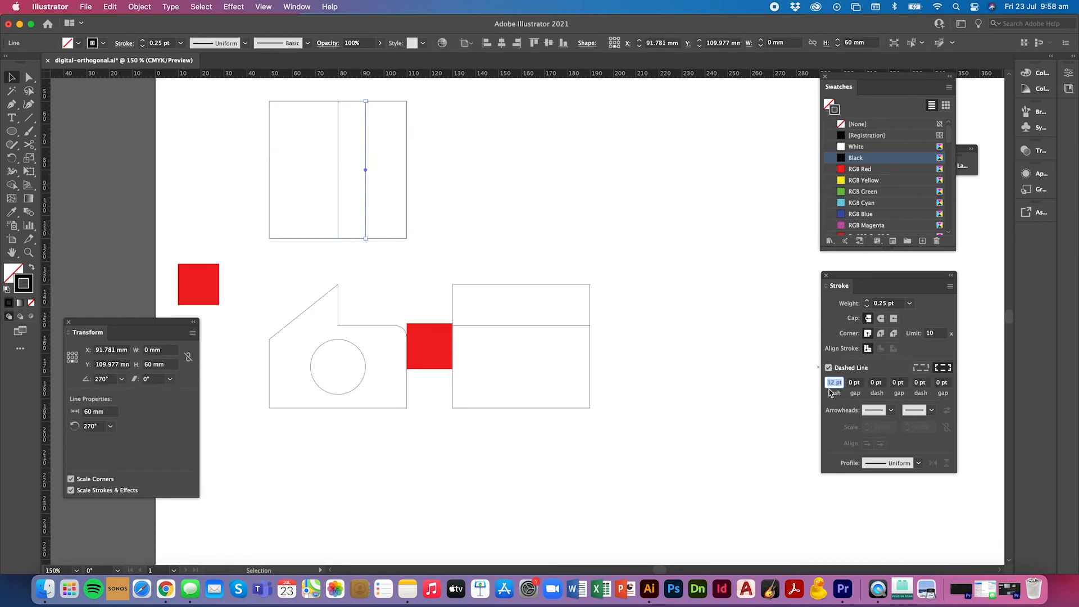
pyautogui.click(727, 356)
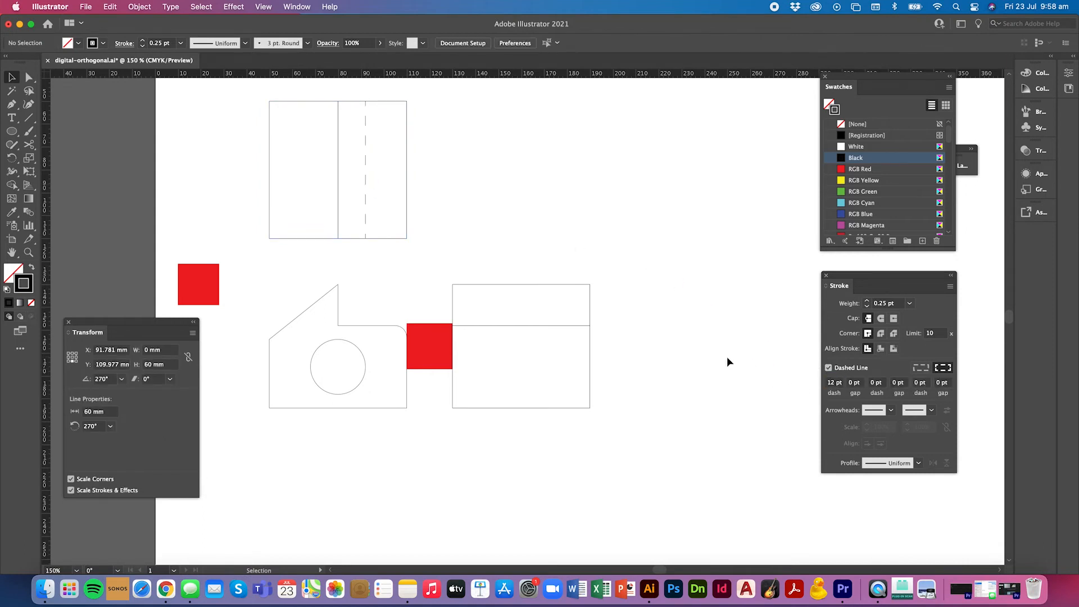
pyautogui.click(364, 197)
pyautogui.click(828, 382)
pyautogui.write('6')
pyautogui.click(571, 245)
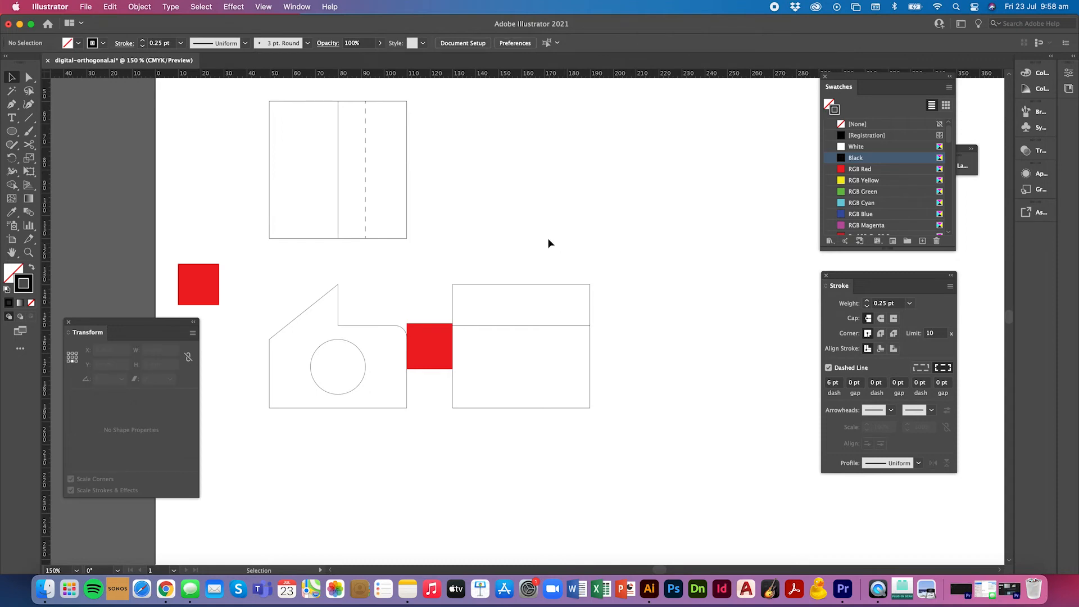
pyautogui.moveTo(365, 209); pyautogui.dragTo(311, 201)
pyautogui.click(444, 206)
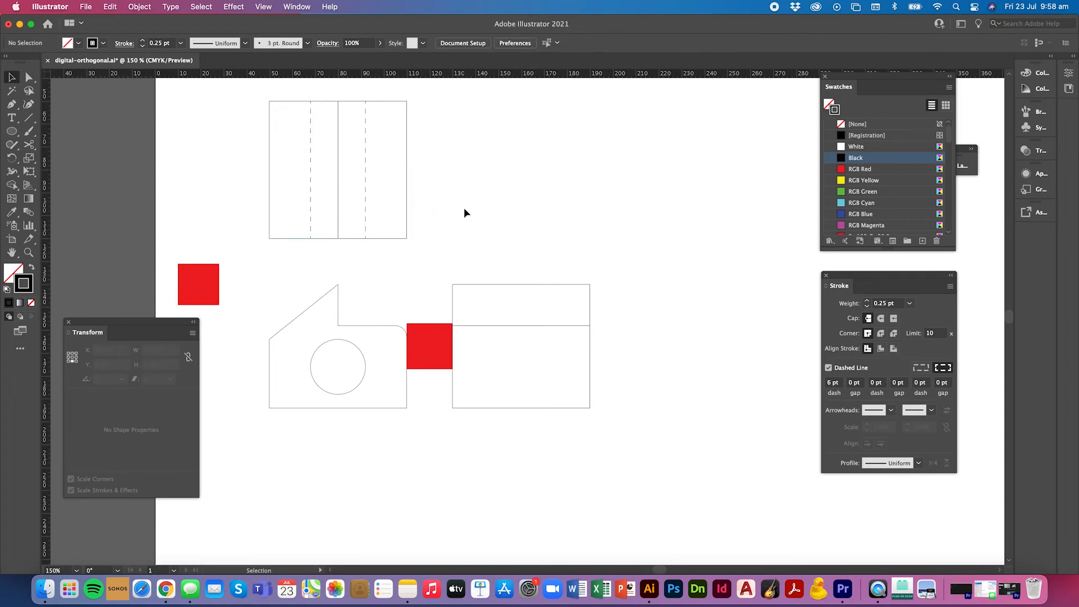
# - Paste a dashed line rotated horizontally across the side view, level with the circle's top, and duplicate it level with the circle's bottom
pyautogui.click(366, 209)
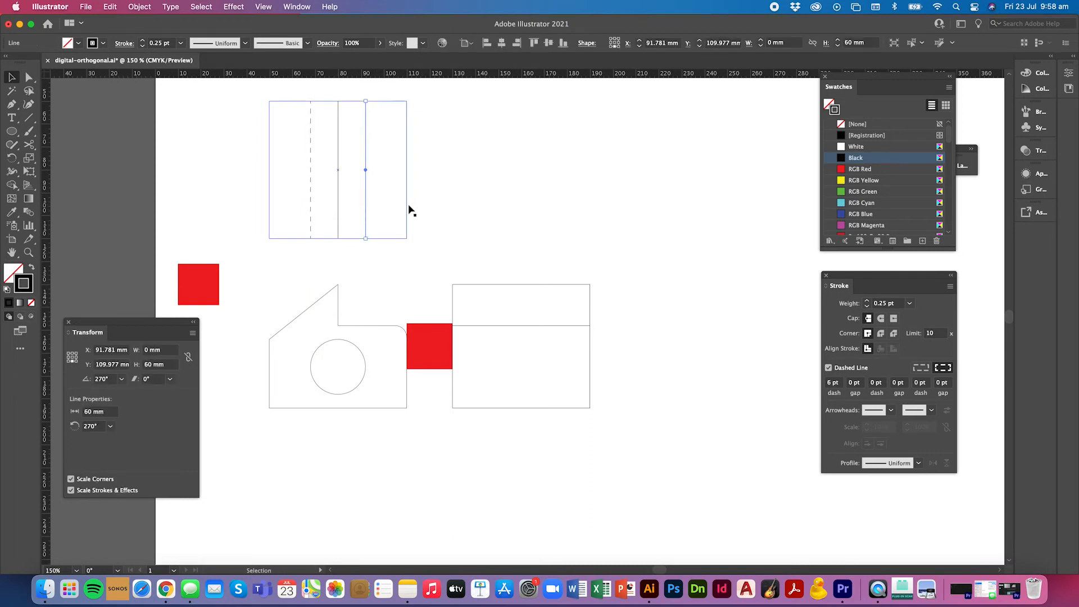
pyautogui.press('super+v')
pyautogui.moveTo(530, 250); pyautogui.dragTo(655, 325)
pyautogui.click(570, 329)
pyautogui.moveTo(562, 323)
pyautogui.mouseDown()
pyautogui.moveTo(538, 338)
pyautogui.moveTo(550, 339)
pyautogui.mouseUp()
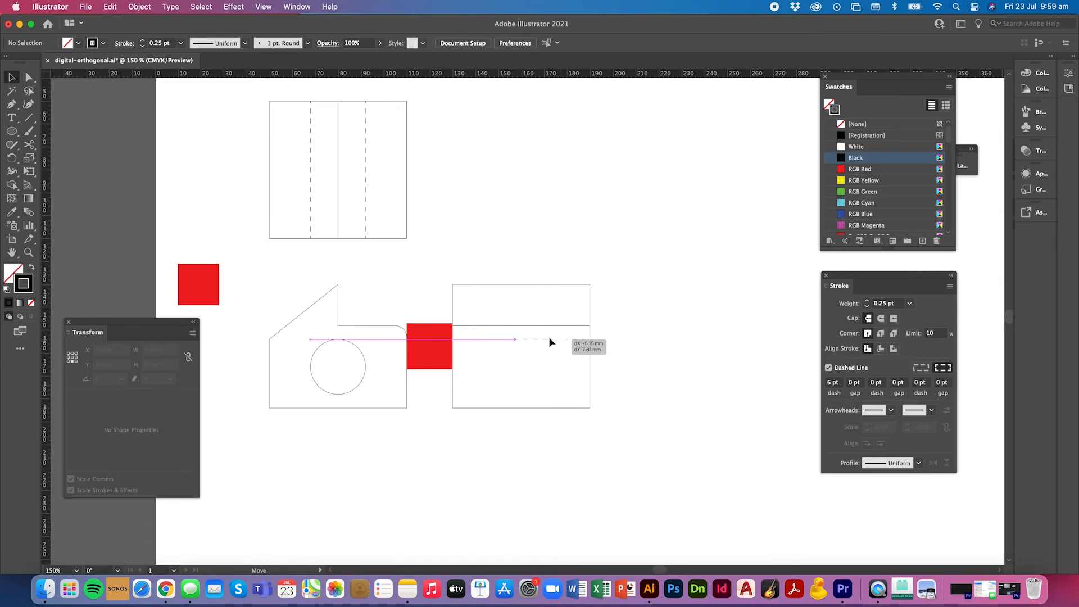
pyautogui.moveTo(549, 338); pyautogui.dragTo(544, 338)
pyautogui.click(592, 359)
pyautogui.click(563, 368)
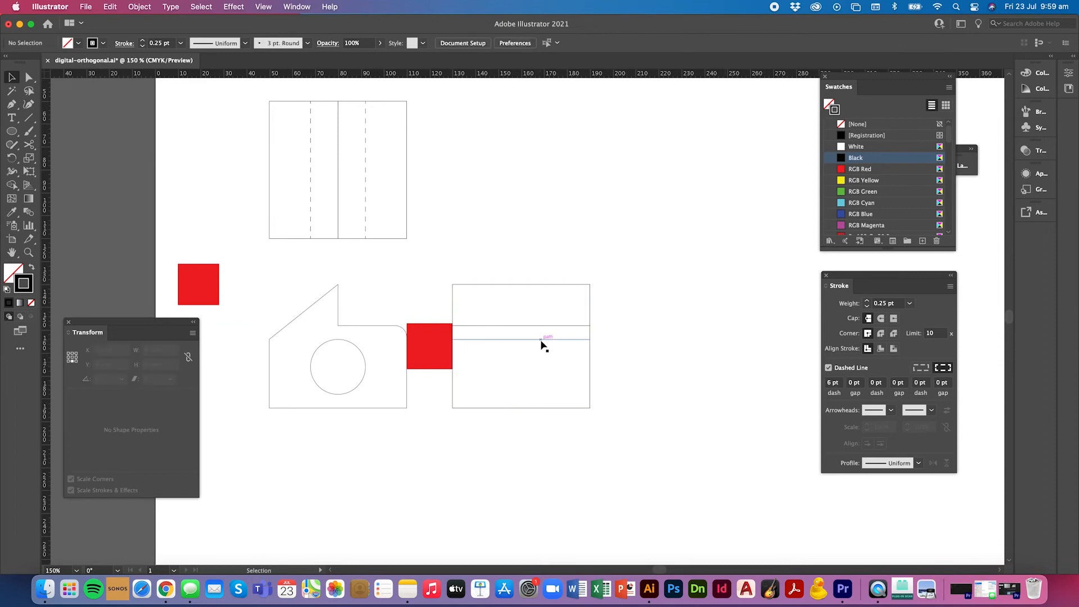
pyautogui.moveTo(541, 339); pyautogui.dragTo(531, 394)
pyautogui.click(613, 389)
# - Move the 20 mm spacer square clear of the views, show the guides and add a horizontal guide at the circle's bottom
pyautogui.moveTo(451, 335); pyautogui.dragTo(502, 195)
pyautogui.press('super+semicolon')
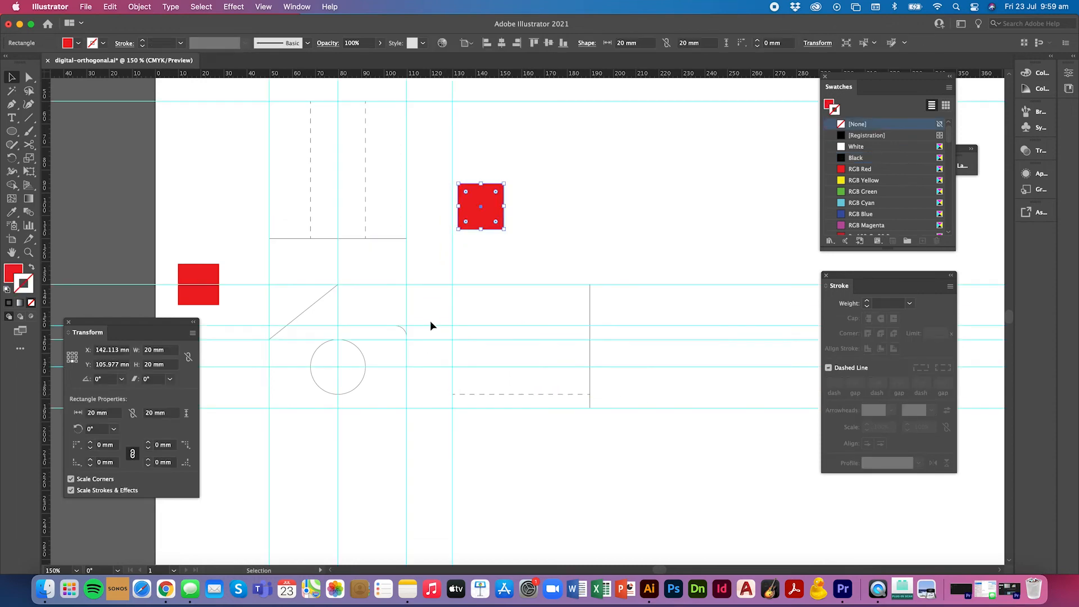
pyautogui.moveTo(457, 102); pyautogui.dragTo(335, 394)
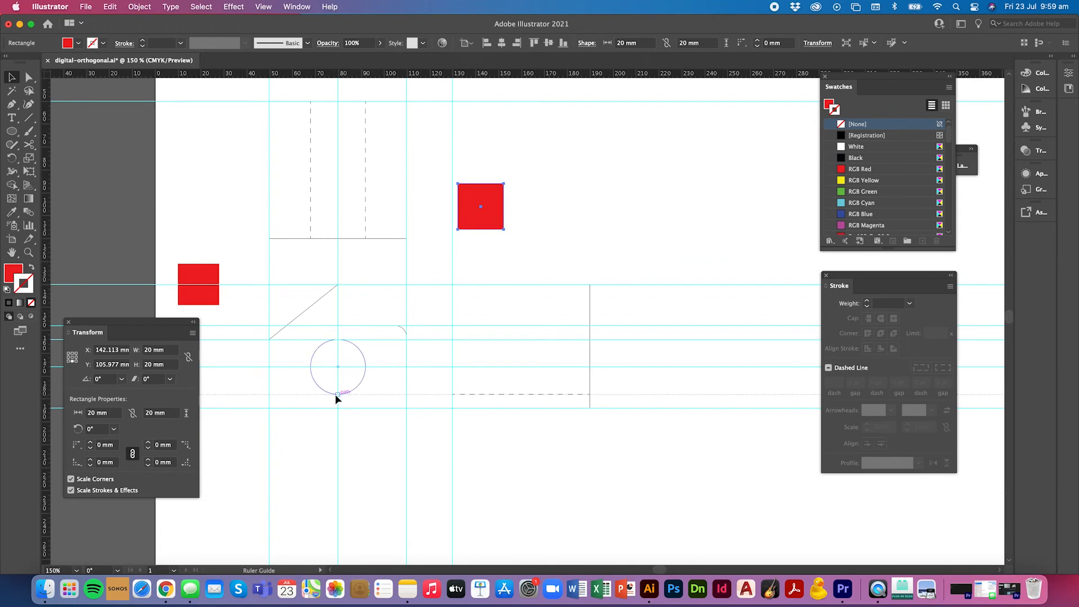
pyautogui.click(487, 419)
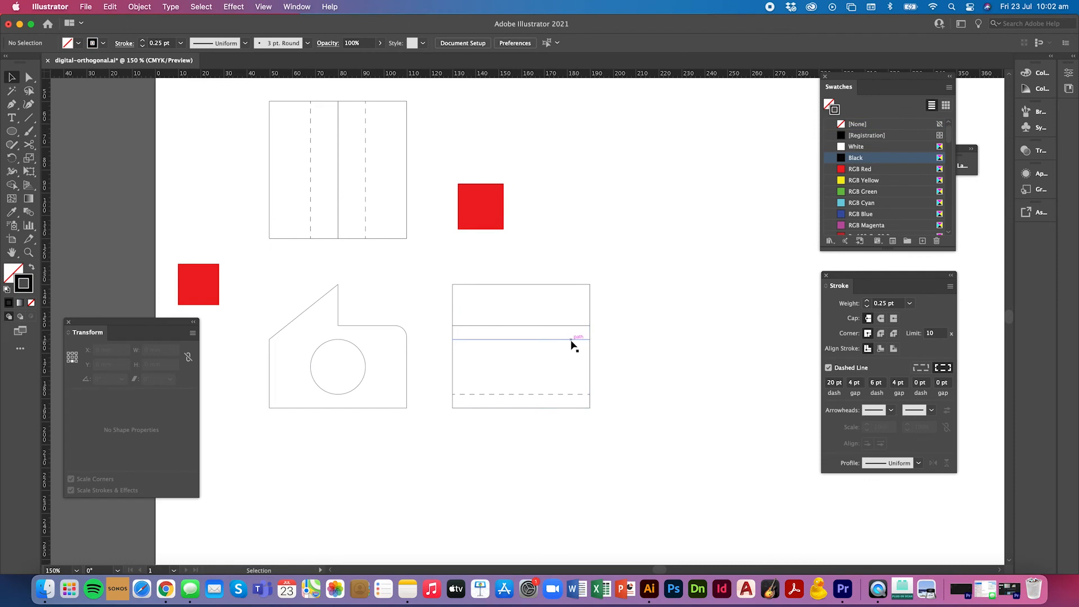
# - Duplicate the side view's upper dashed line level with the circle's centre and extend both ends past the outline to about 64 mm
pyautogui.moveTo(571, 341); pyautogui.dragTo(595, 367)
pyautogui.moveTo(453, 366); pyautogui.dragTo(448, 367)
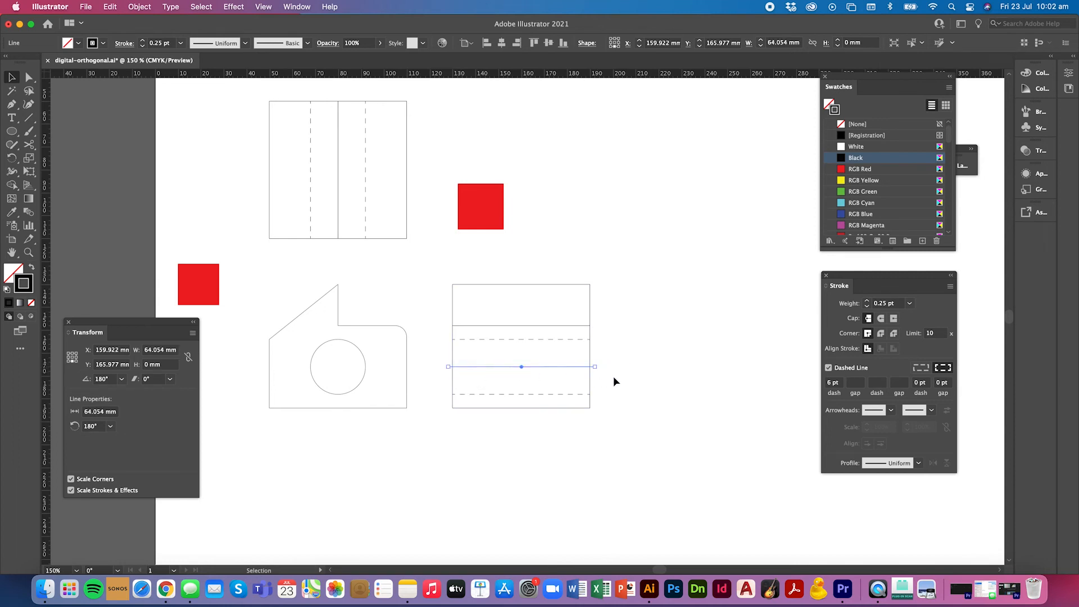
pyautogui.click(612, 376)
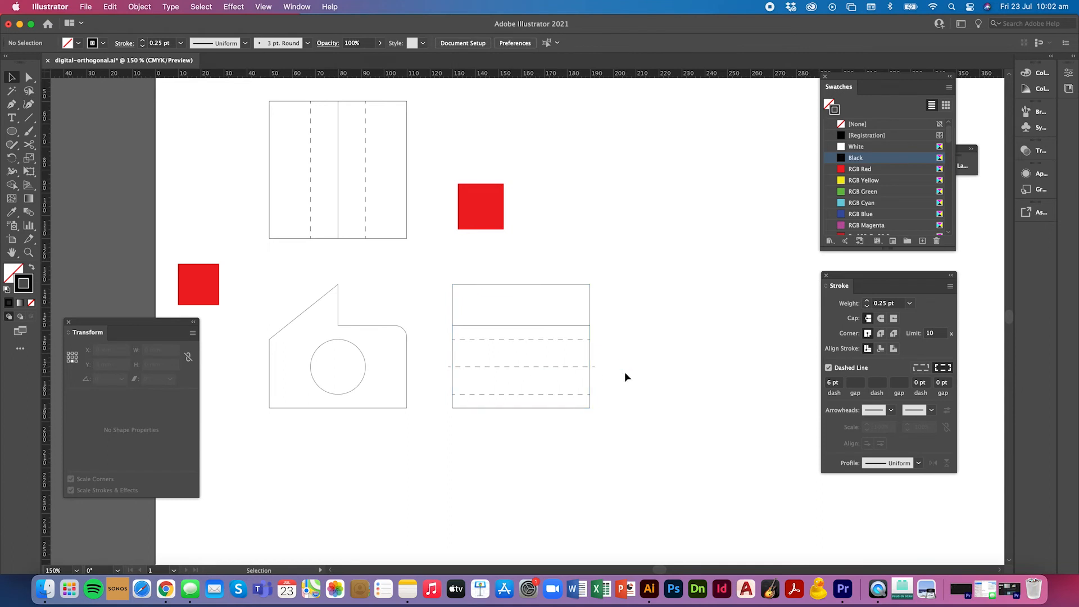
# - Turn the side view's middle line into a centre line with a 20 pt dash, 4 pt gap and 6 pt dash
pyautogui.click(555, 369)
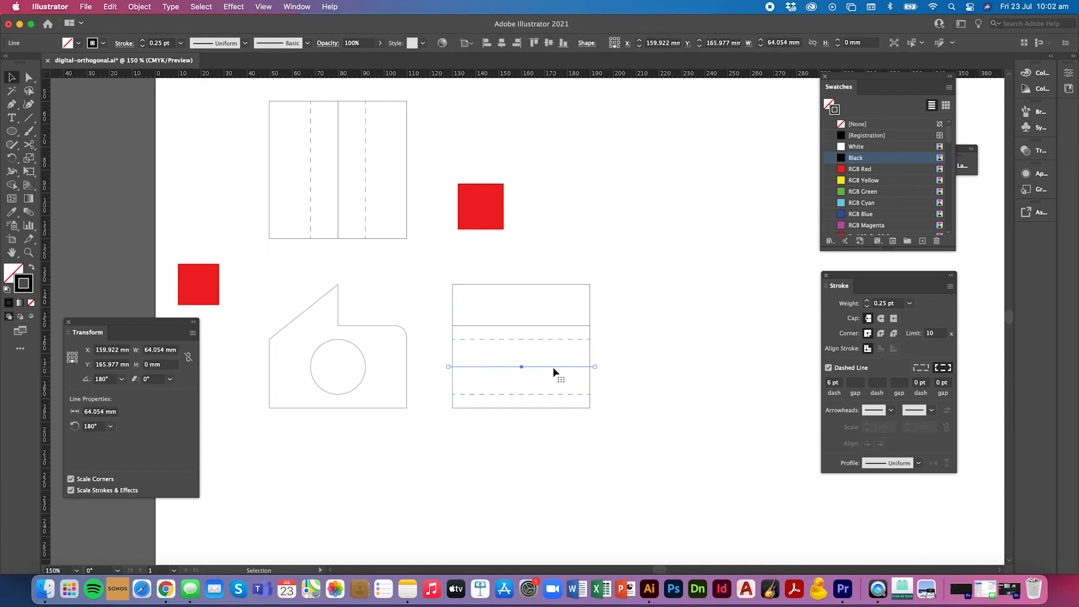
pyautogui.click(836, 383)
pyautogui.write('20')
pyautogui.click(857, 384)
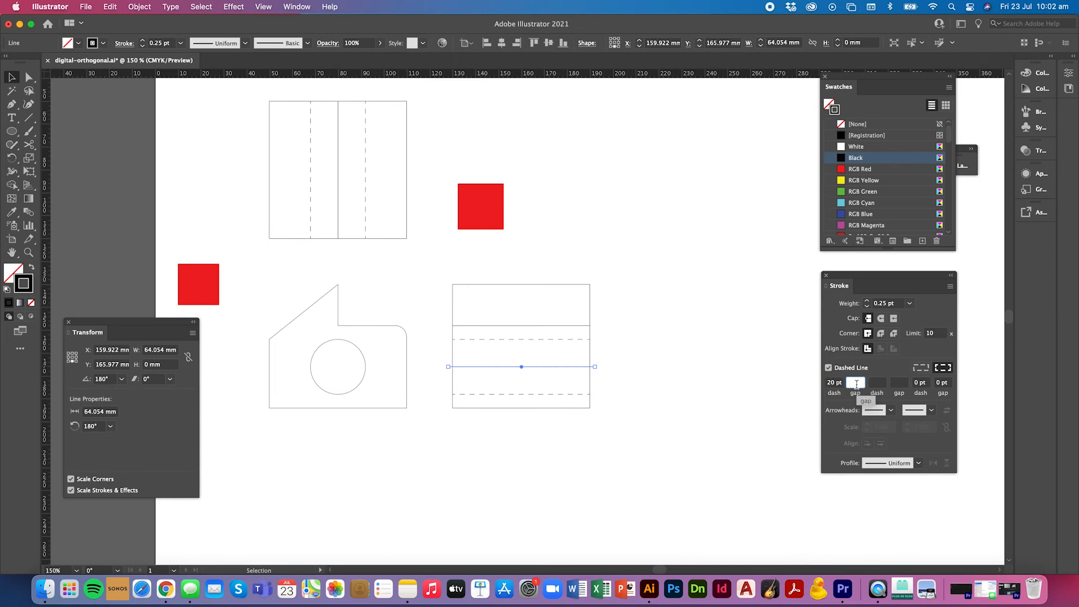
pyautogui.write('4')
pyautogui.click(875, 383)
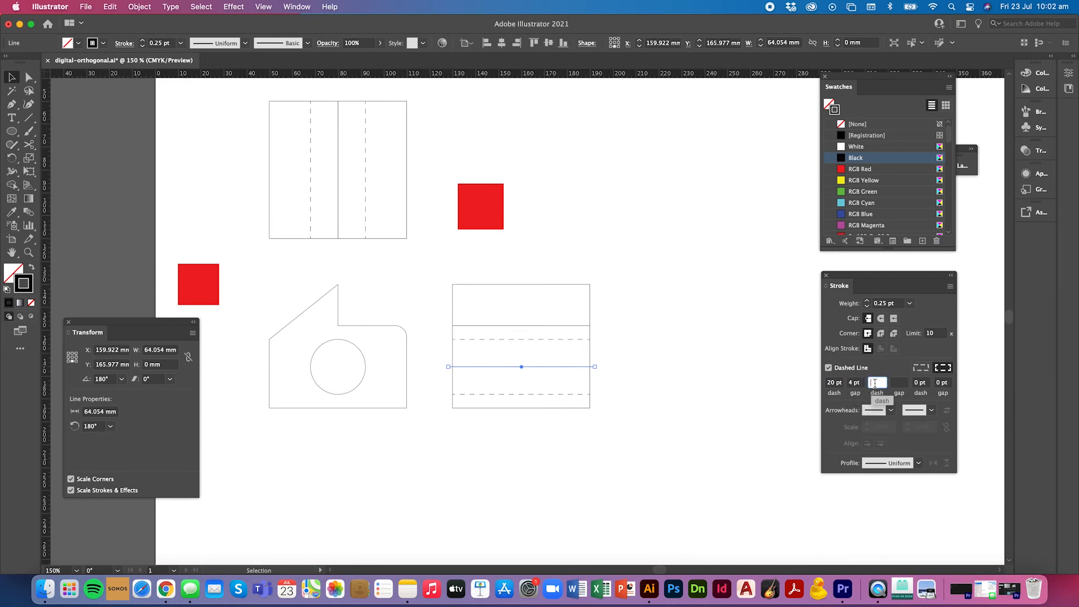
pyautogui.click(897, 383)
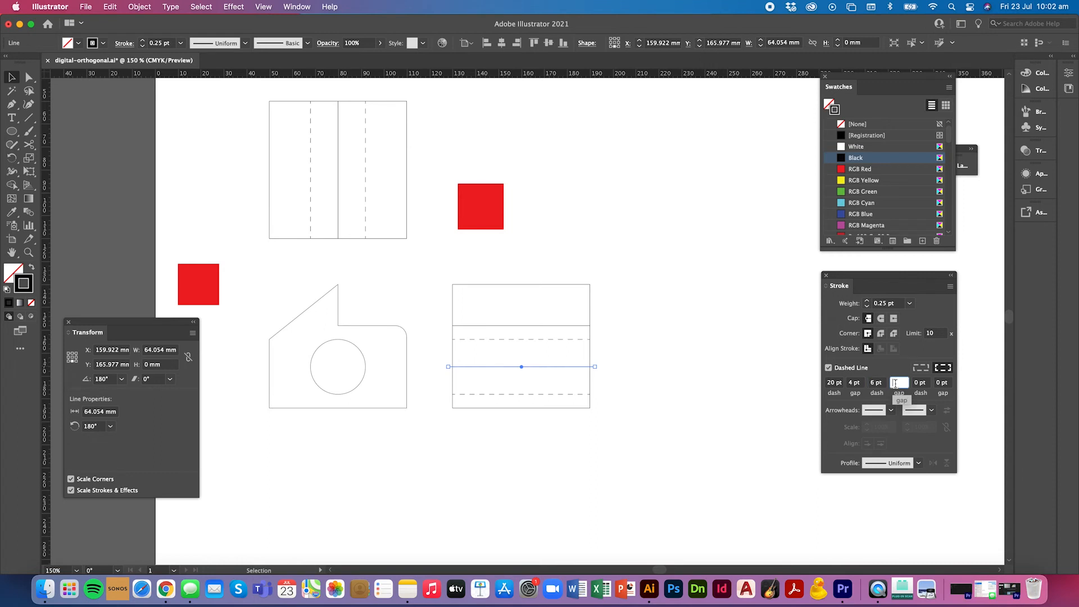
pyautogui.click(682, 375)
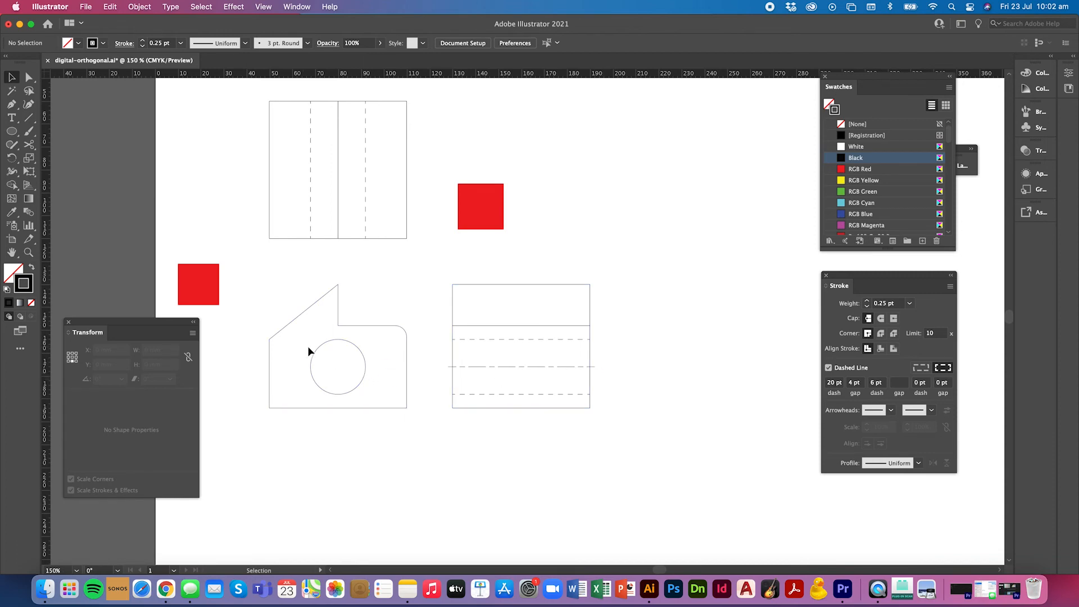
# - Draw a vertical line about 11 mm long above the right part of the front view, and deselect it
pyautogui.click(29, 117)
pyautogui.moveTo(389, 268); pyautogui.dragTo(388, 292)
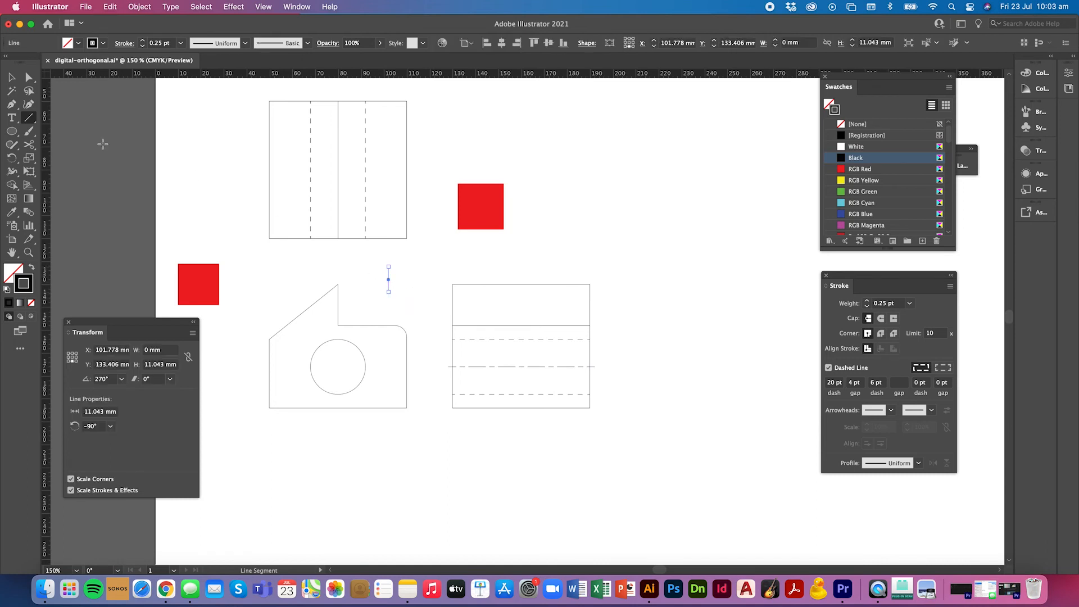
pyautogui.click(11, 78)
pyautogui.click(360, 270)
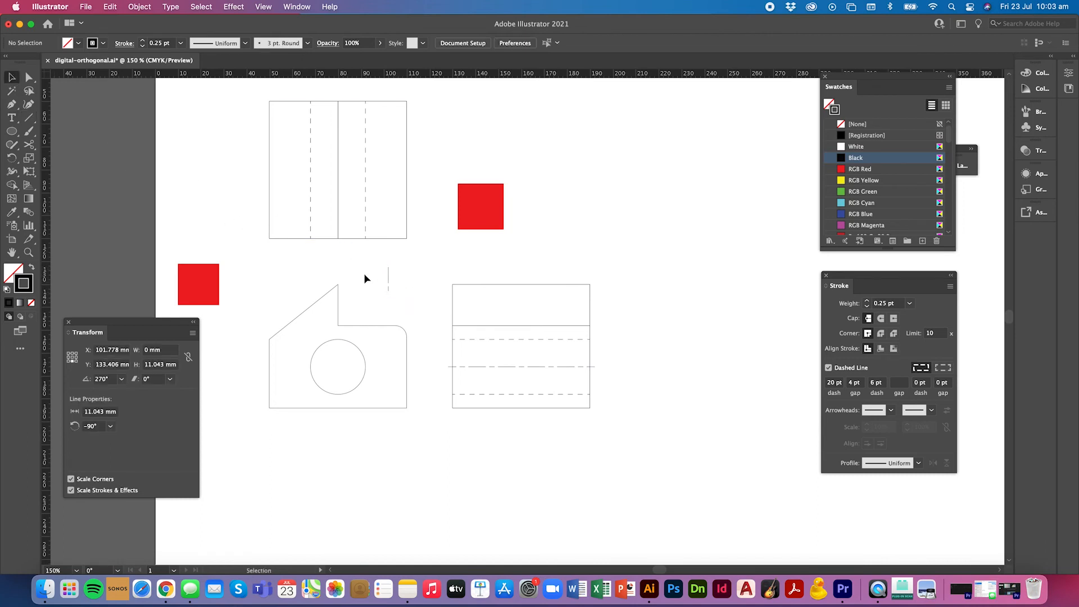
# - Make the short vertical line above the front view solid by turning off its dashes, and deselect it
pyautogui.click(388, 280)
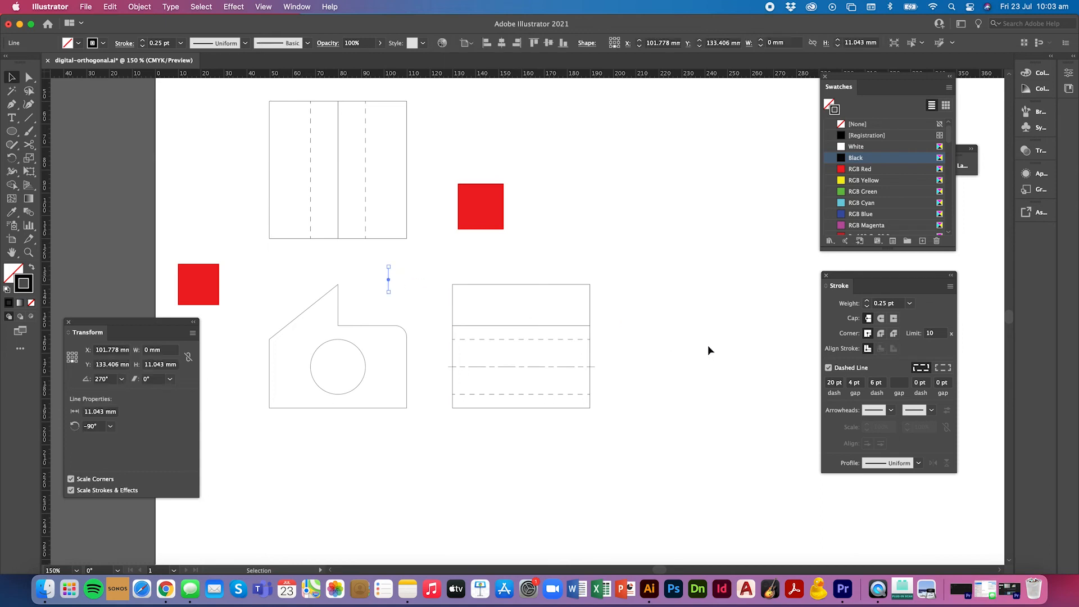
pyautogui.click(828, 368)
pyautogui.click(420, 277)
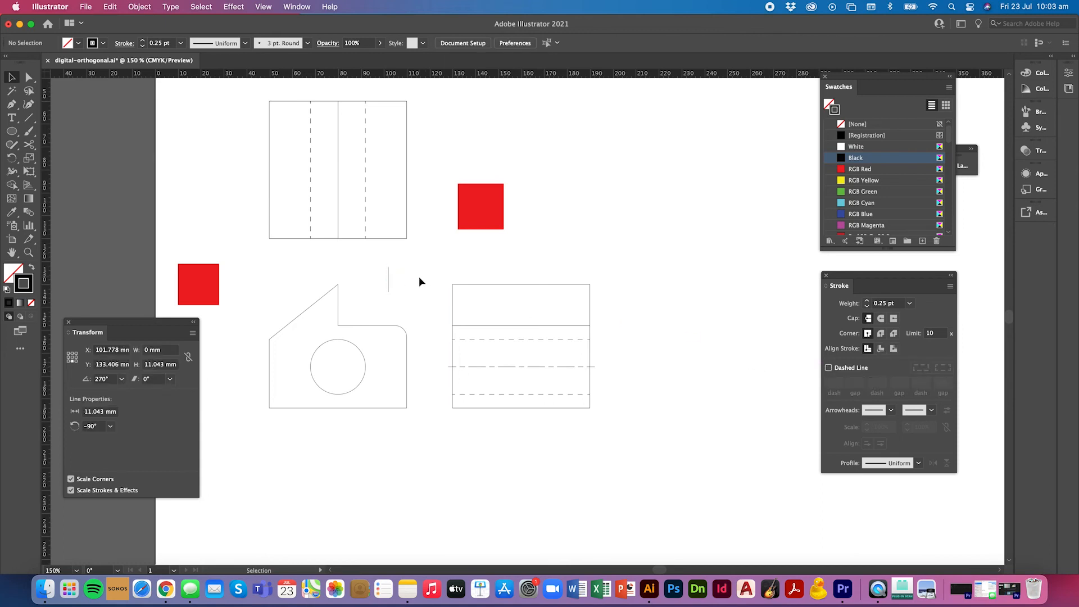
# - Duplicate the short vertical line directly below itself with a small gap, and shorten the copy to about 4.4 mm
pyautogui.press('super+equal')
pyautogui.press('super+equal')
pyautogui.press('super+equal')
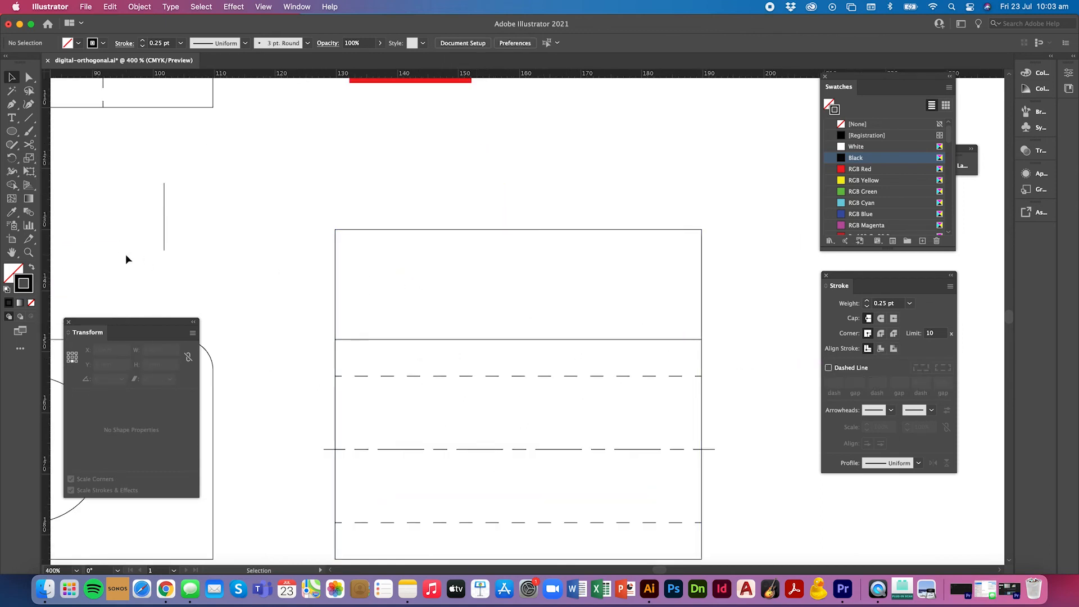
pyautogui.moveTo(231, 257); pyautogui.dragTo(393, 195)
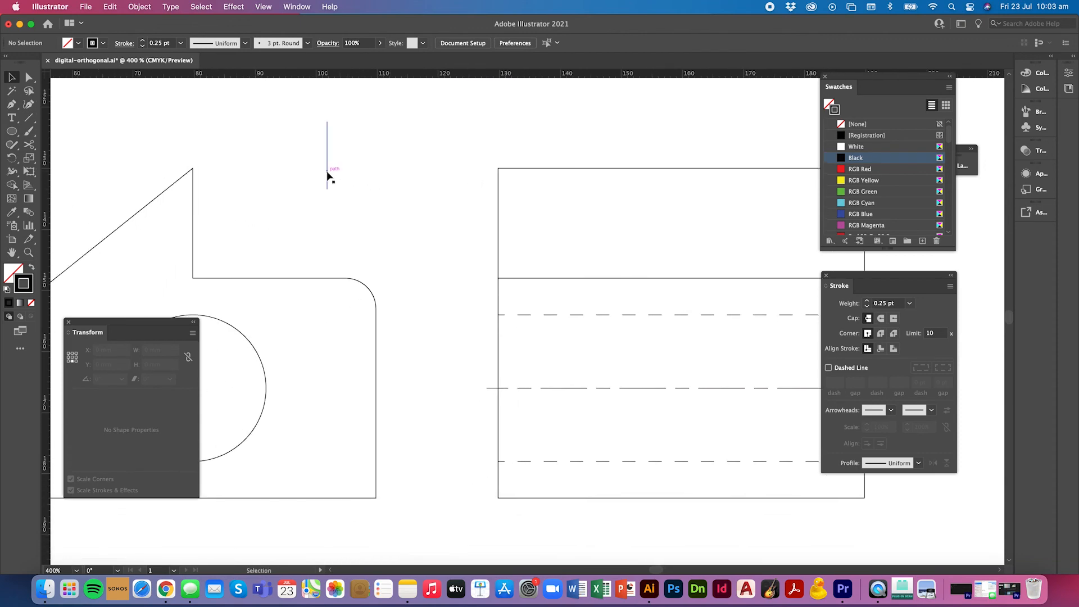
pyautogui.moveTo(327, 175); pyautogui.dragTo(327, 243)
pyautogui.moveTo(328, 203)
pyautogui.mouseDown()
pyautogui.moveTo(330, 234)
pyautogui.moveTo(328, 207)
pyautogui.mouseUp()
pyautogui.click(345, 235)
pyautogui.scroll(5, 344, 214)
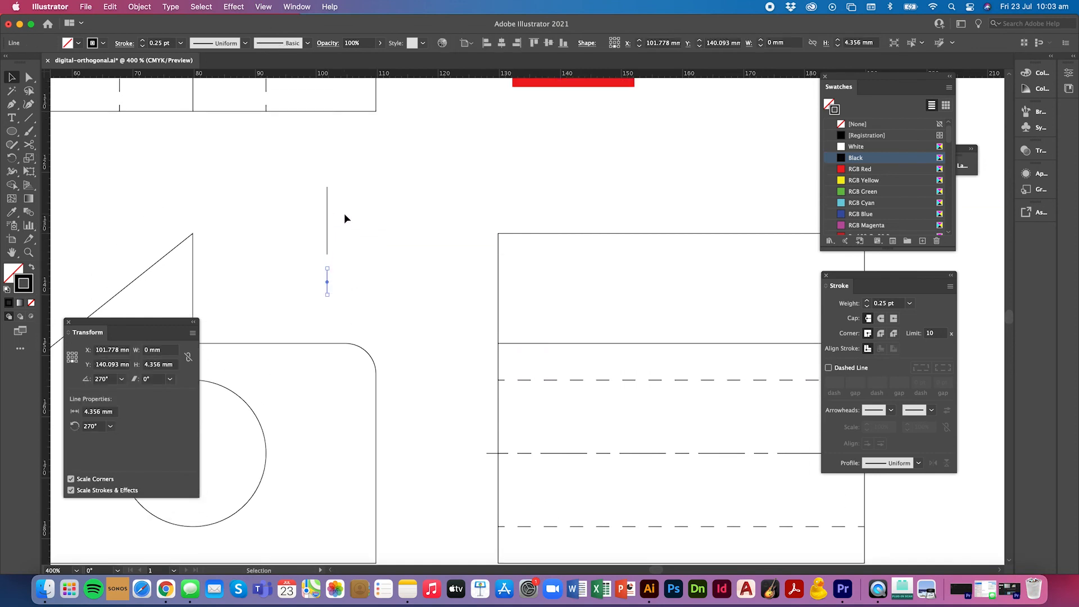
pyautogui.click(345, 215)
# - Copy the short dash to just above the longer line with a matching gap, and group all three lines
pyautogui.moveTo(328, 313); pyautogui.dragTo(335, 191)
pyautogui.click(360, 213)
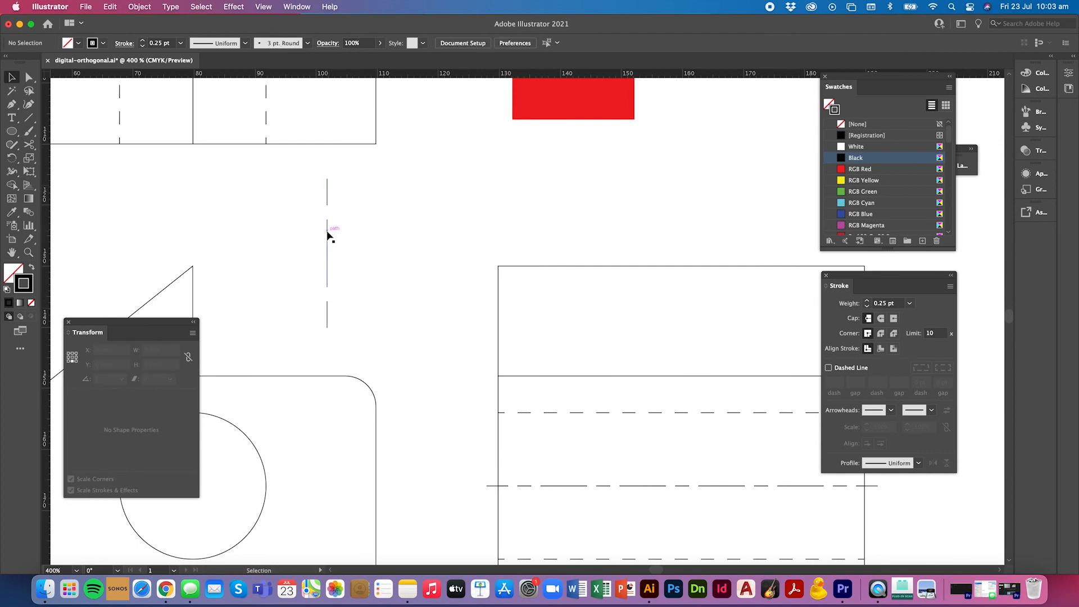
pyautogui.click(329, 235)
pyautogui.moveTo(318, 189); pyautogui.dragTo(344, 318)
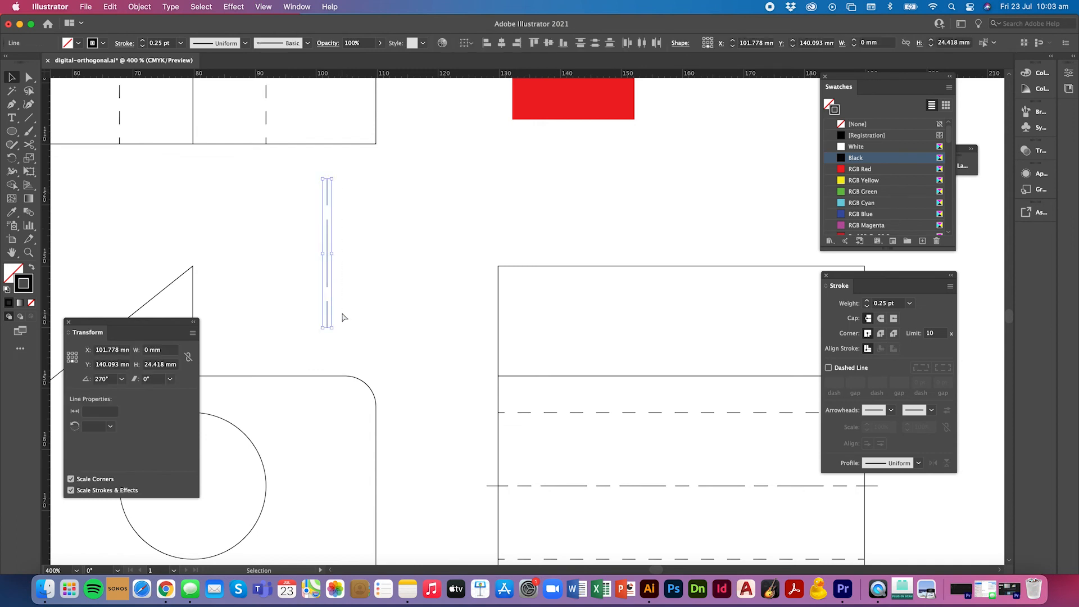
pyautogui.press('super+g')
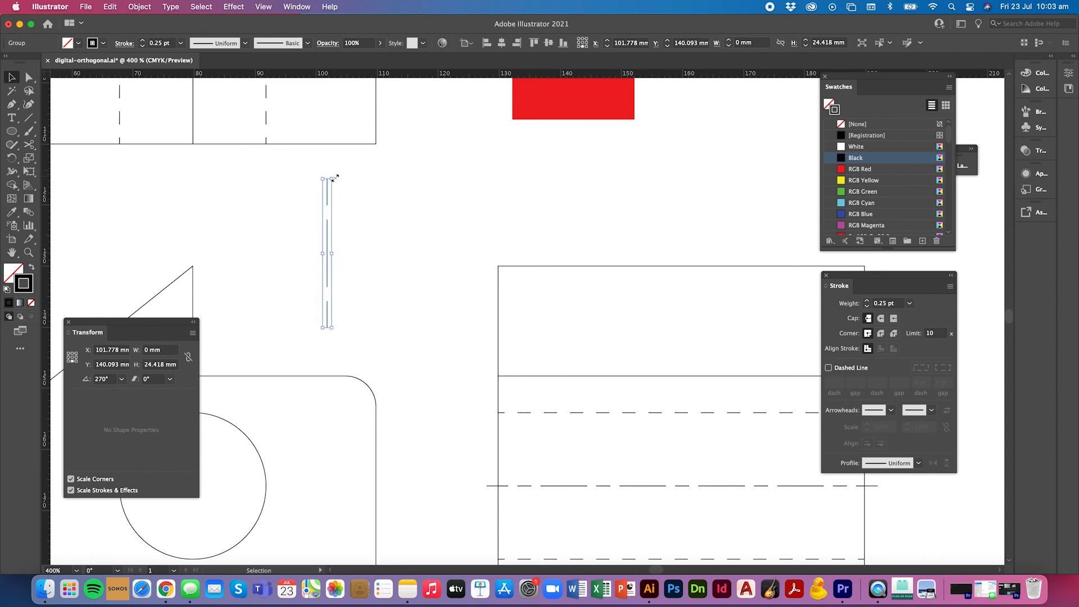
# - Add a copy of the line group rotated 90° about its centre to form a cross, and group both
pyautogui.moveTo(335, 178); pyautogui.dragTo(379, 252)
pyautogui.click(371, 312)
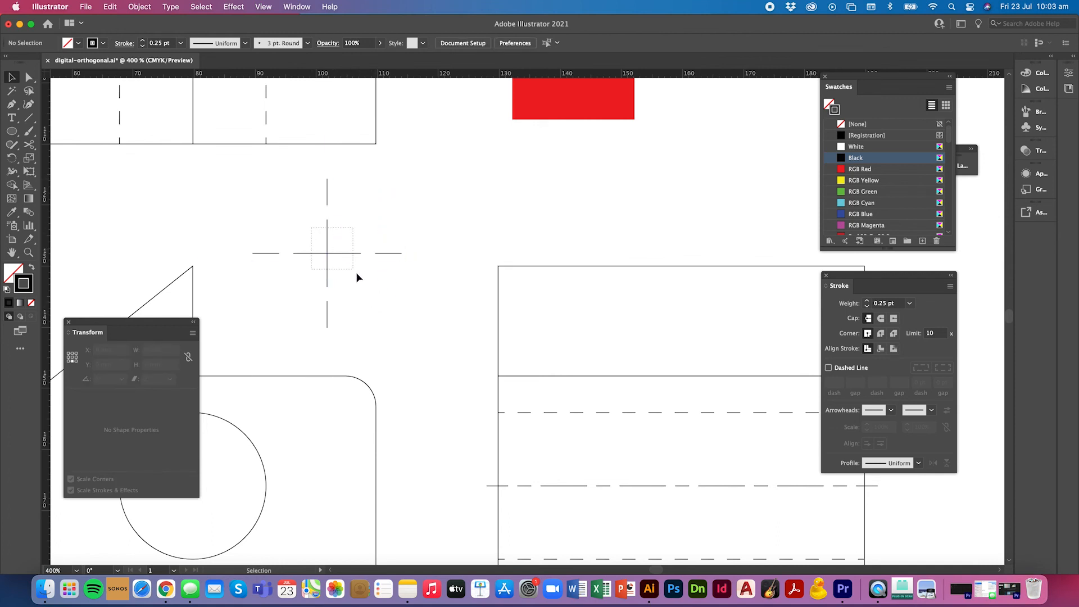
pyautogui.moveTo(356, 273); pyautogui.dragTo(362, 278)
pyautogui.press('a')
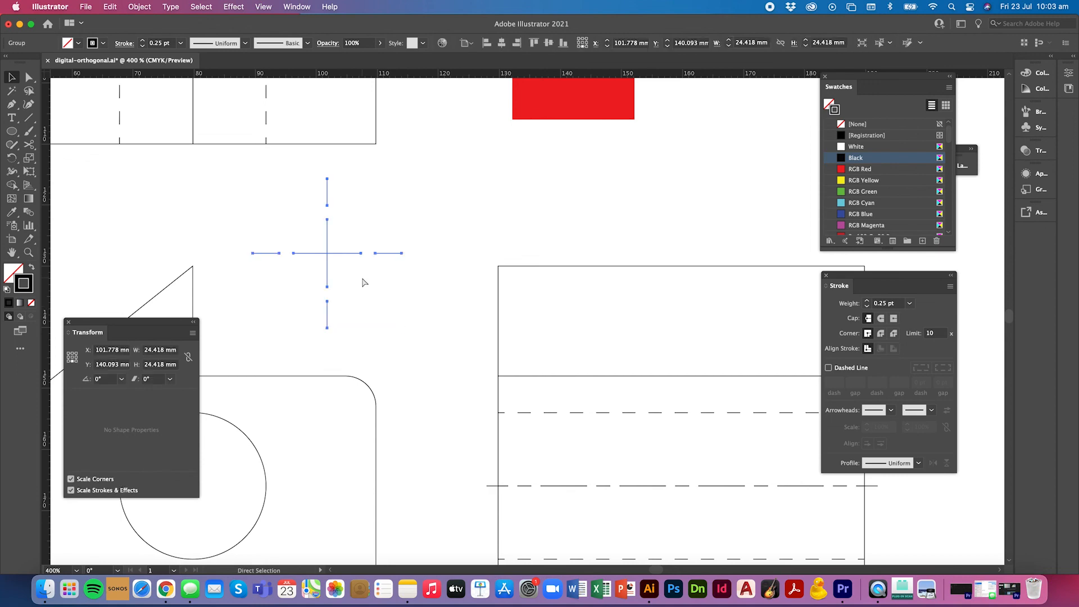
# - Move the centre mark onto the front view circle's centre and enlarge it evenly to about 28 mm, extending past the circle
pyautogui.press('super+minus')
pyautogui.press('v')
pyautogui.scroll(-1, 495, 294)
pyautogui.hscroll(1, 495, 294)
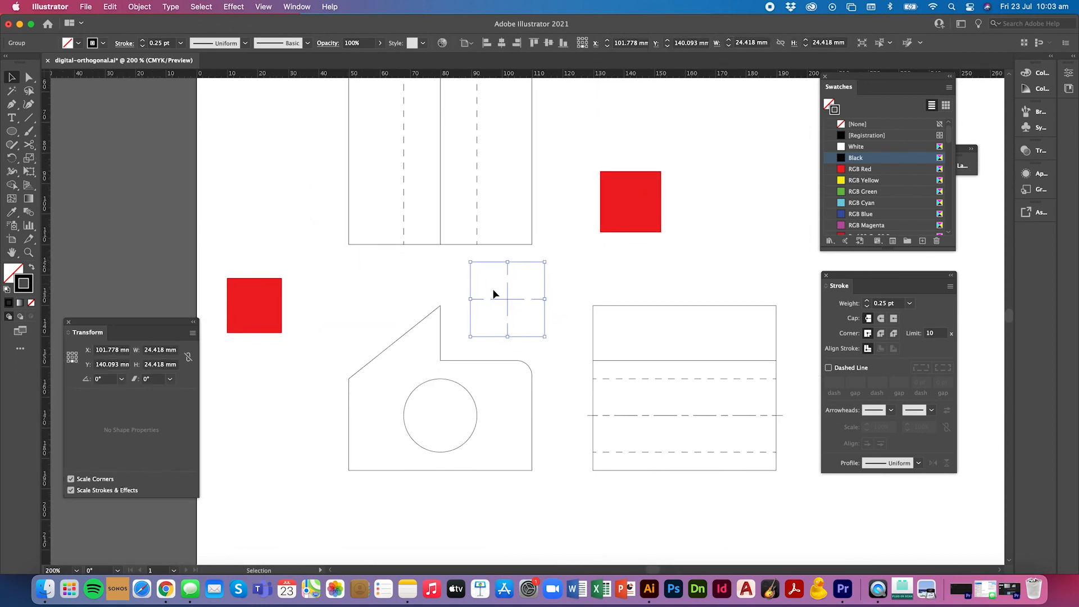
pyautogui.moveTo(507, 300); pyautogui.dragTo(440, 416)
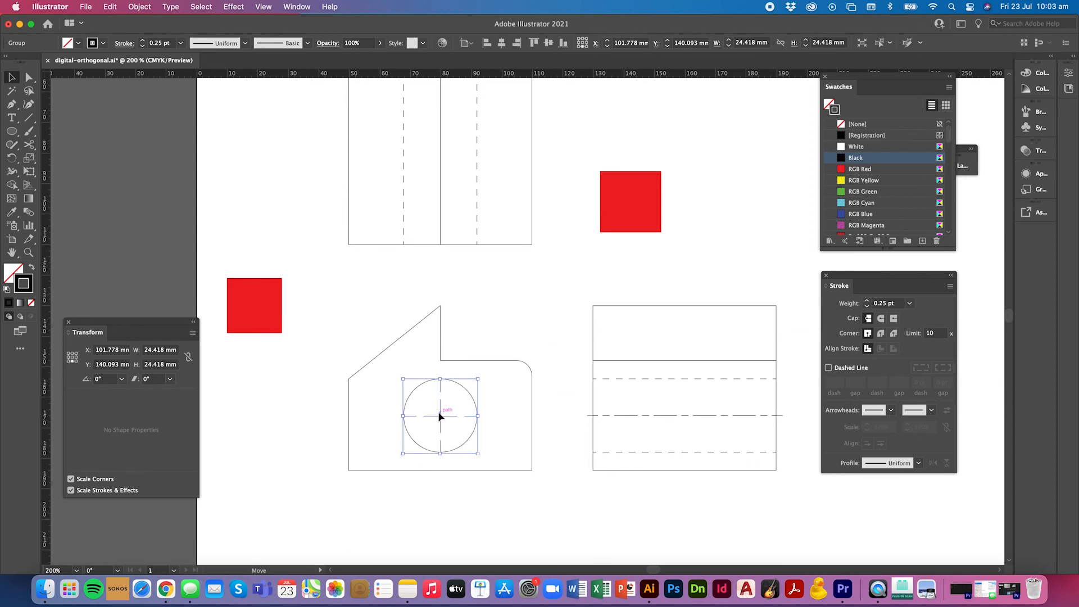
pyautogui.moveTo(478, 379); pyautogui.dragTo(487, 374)
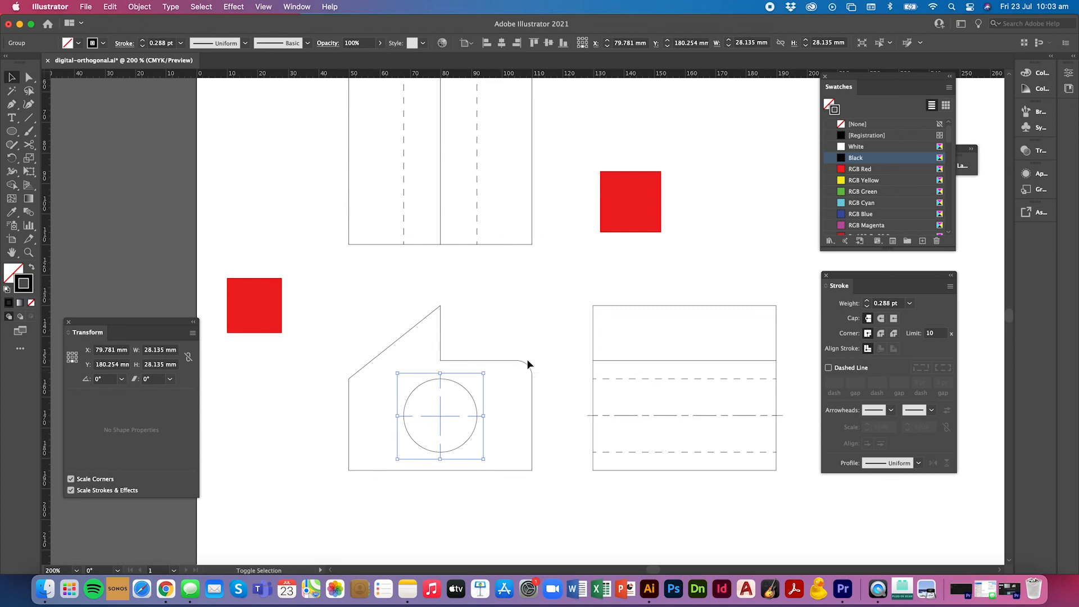
pyautogui.click(563, 347)
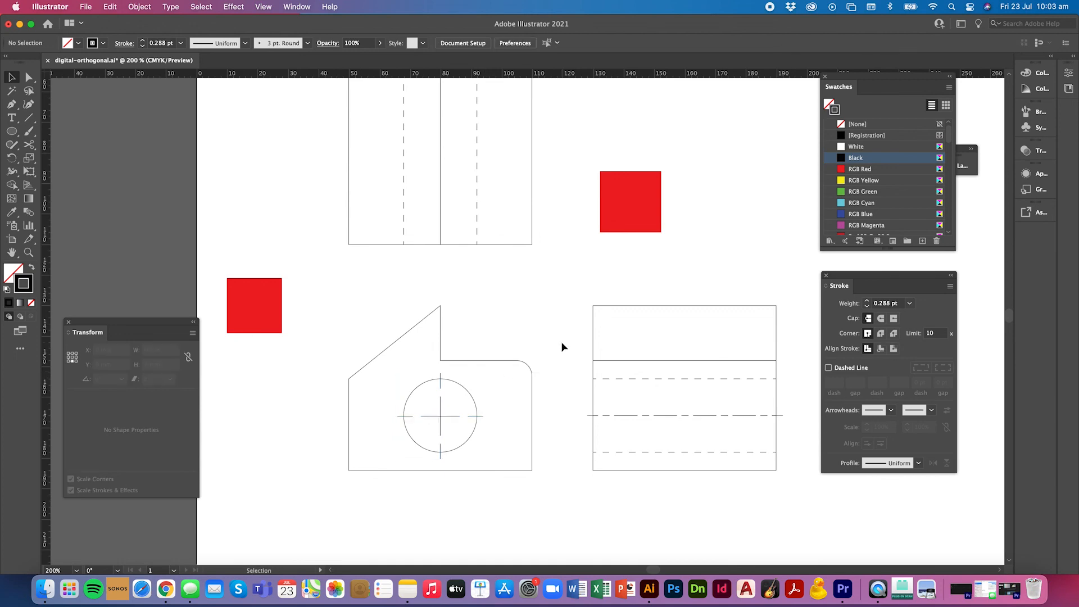
# - Move the 20 mm red spacer square away from the views to the artboard's left edge, beside the top view
pyautogui.press('super+minus')
pyautogui.hscroll(3, 562, 347)
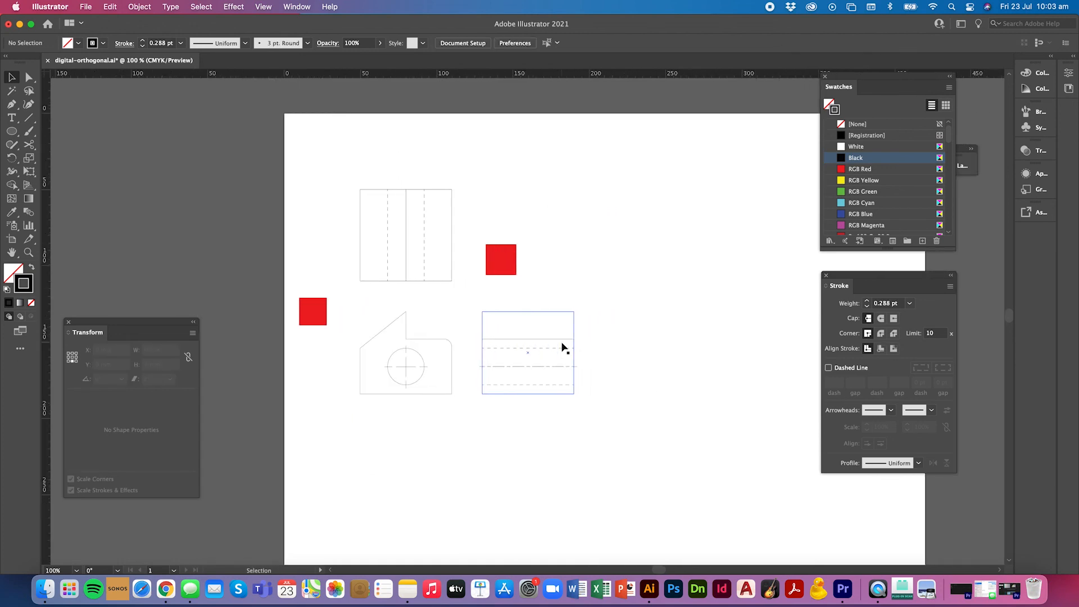
pyautogui.hscroll(2, 565, 349)
pyautogui.hscroll(2, 564, 341)
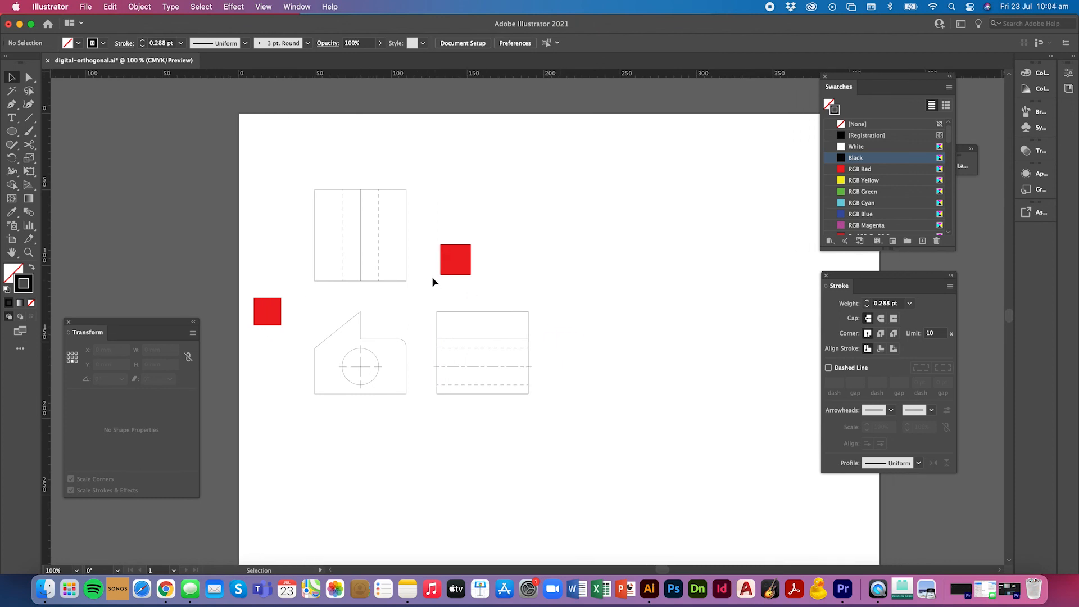
pyautogui.moveTo(458, 269); pyautogui.dragTo(241, 214)
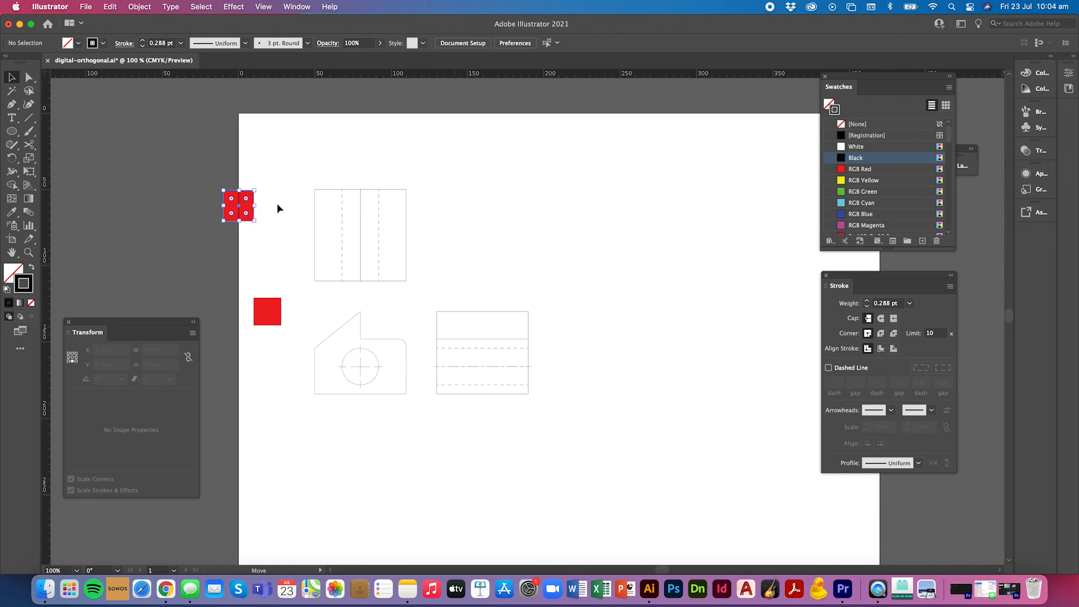
# - Set the stroke weight of all lines in the top, front and side views to 1 pt
pyautogui.moveTo(301, 180); pyautogui.dragTo(556, 408)
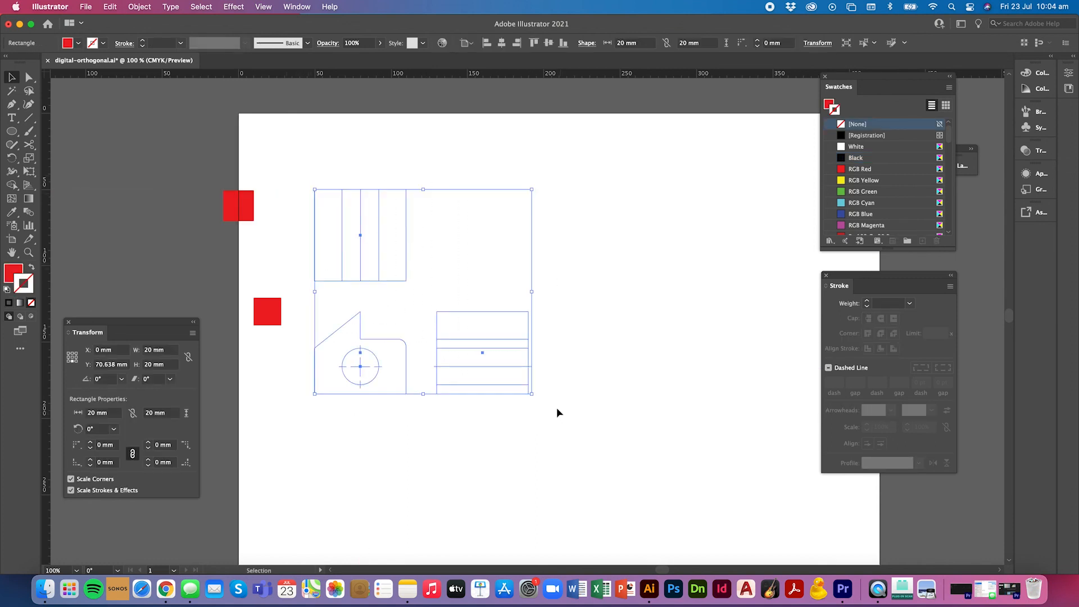
pyautogui.click(181, 43)
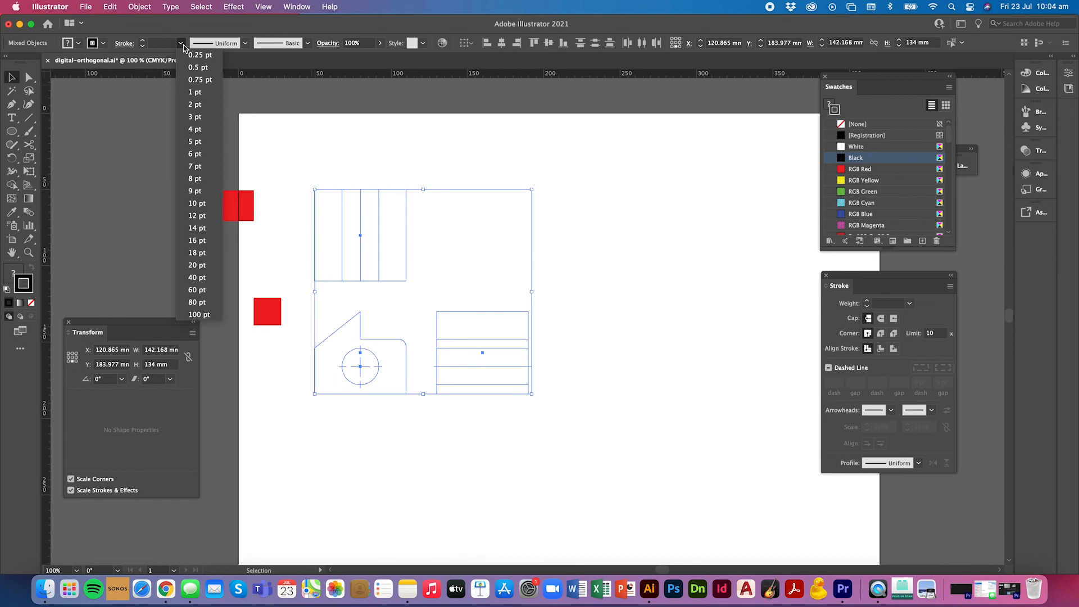
pyautogui.click(196, 92)
pyautogui.click(614, 235)
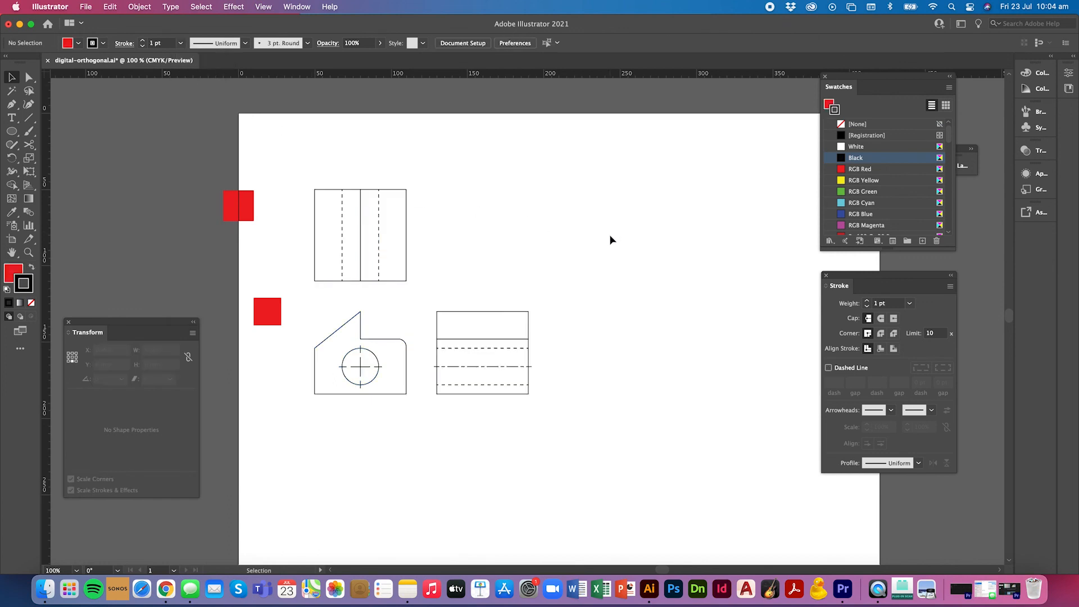
# - Set the stroke weight of the side view's centre line and the circle's centre mark to 0.5 pt
pyautogui.click(498, 367)
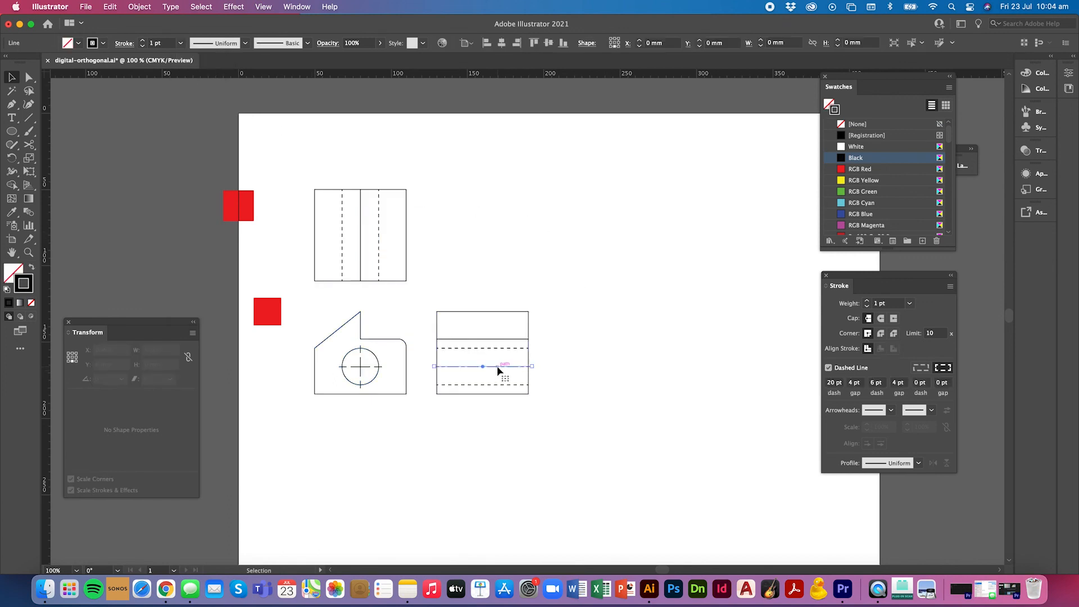
pyautogui.keyDown('shift'); pyautogui.click(360, 369); pyautogui.keyUp('shift')
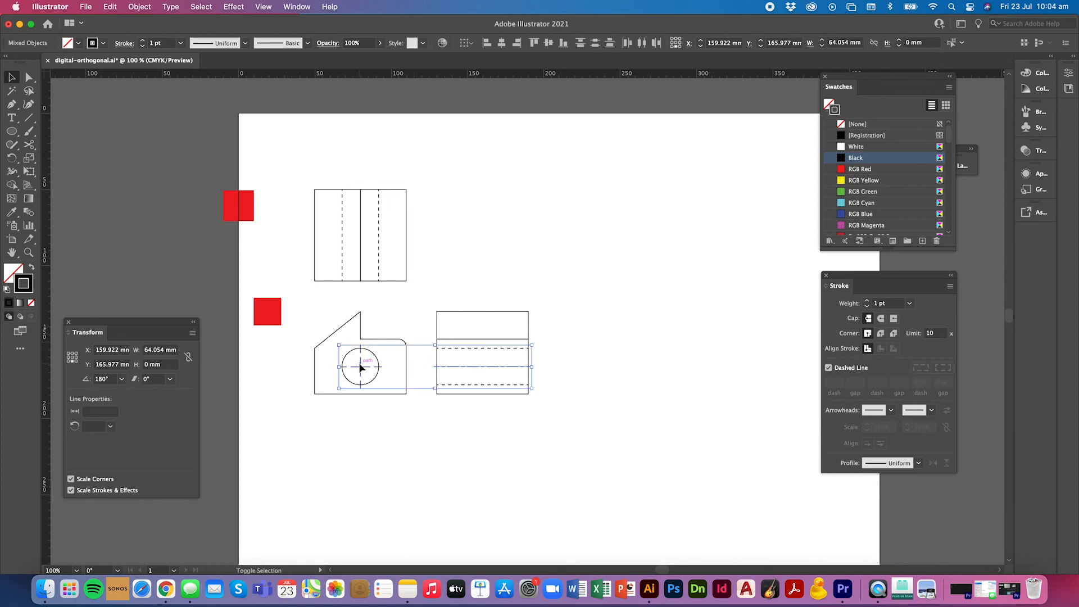
pyautogui.click(181, 43)
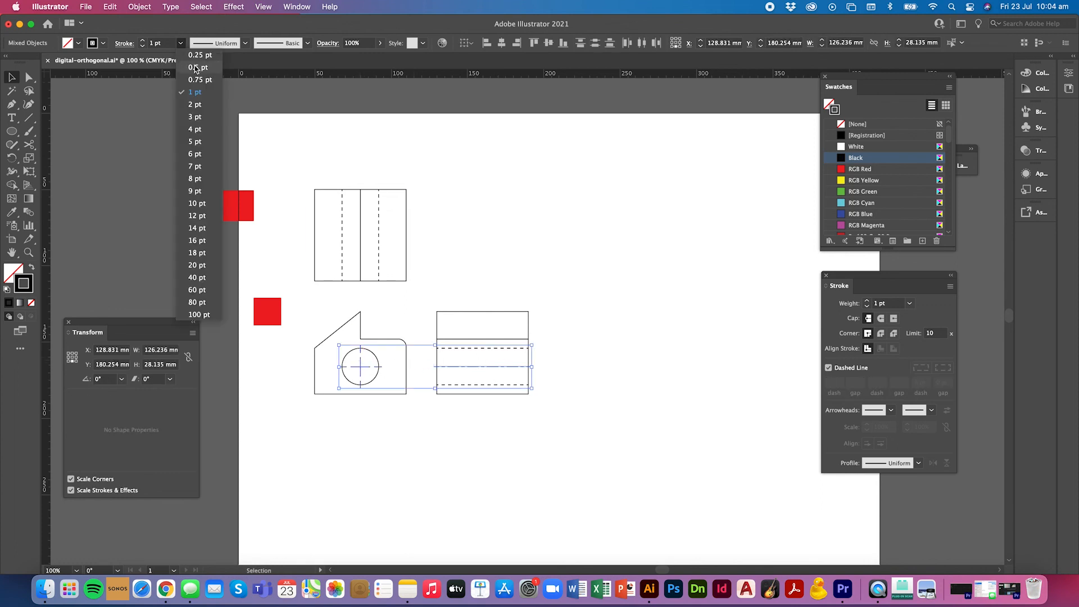
pyautogui.click(197, 67)
pyautogui.click(538, 241)
pyautogui.hscroll(-5, 536, 242)
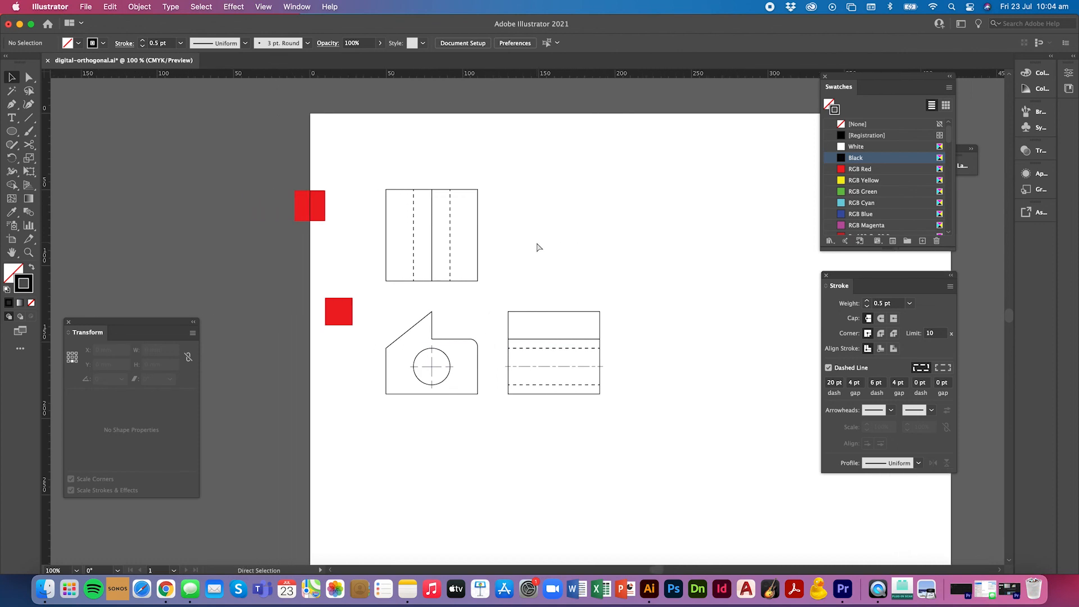
pyautogui.press('super+equal')
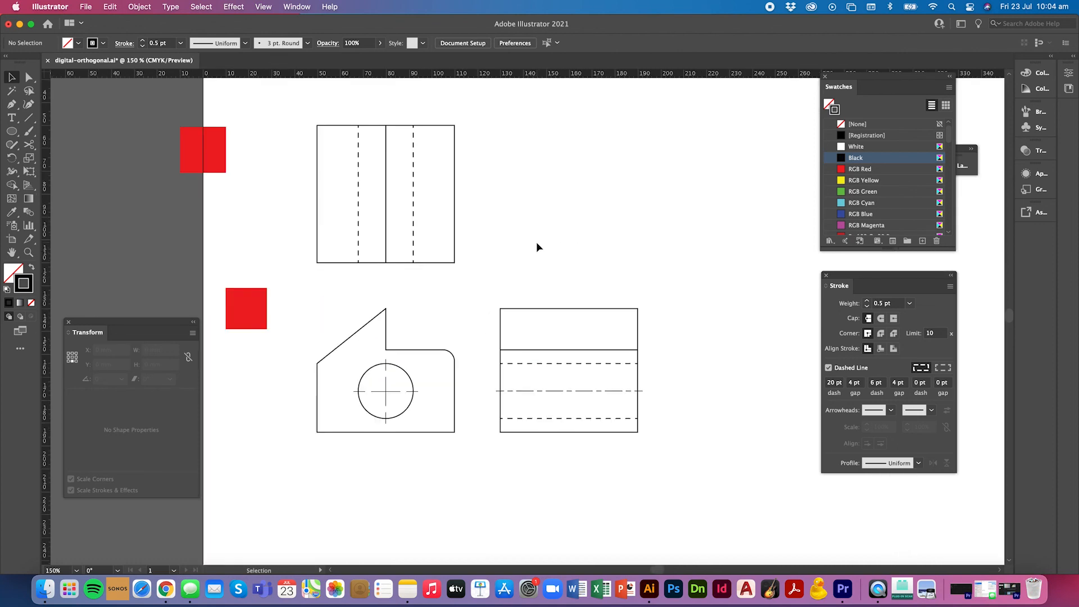